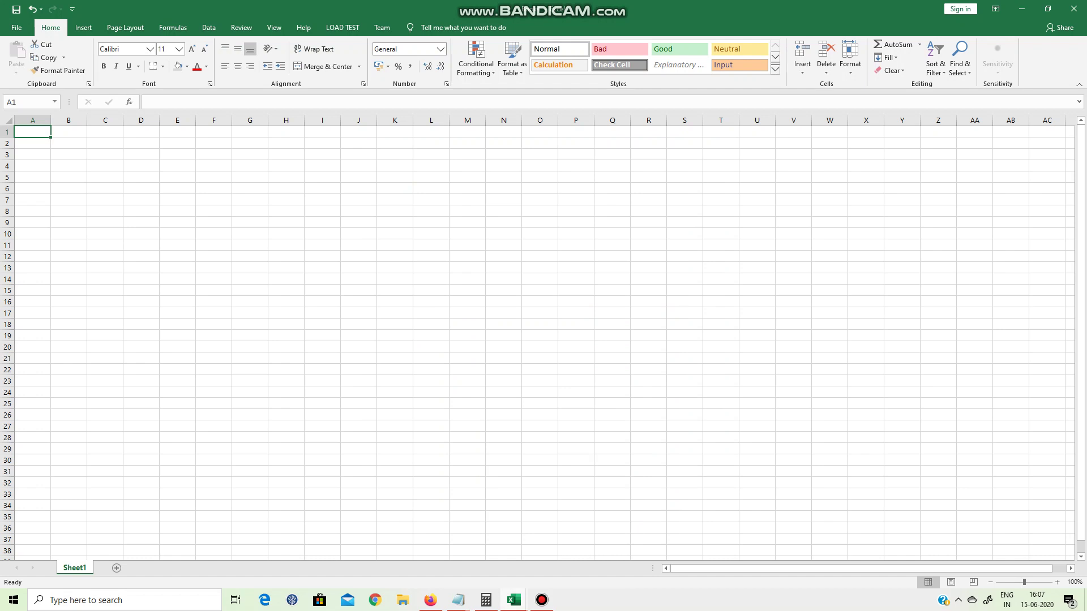
# Step: Enter the column headers Sl.No. in C3 and Name in D3
pyautogui.click(68, 154)
pyautogui.click(141, 223)
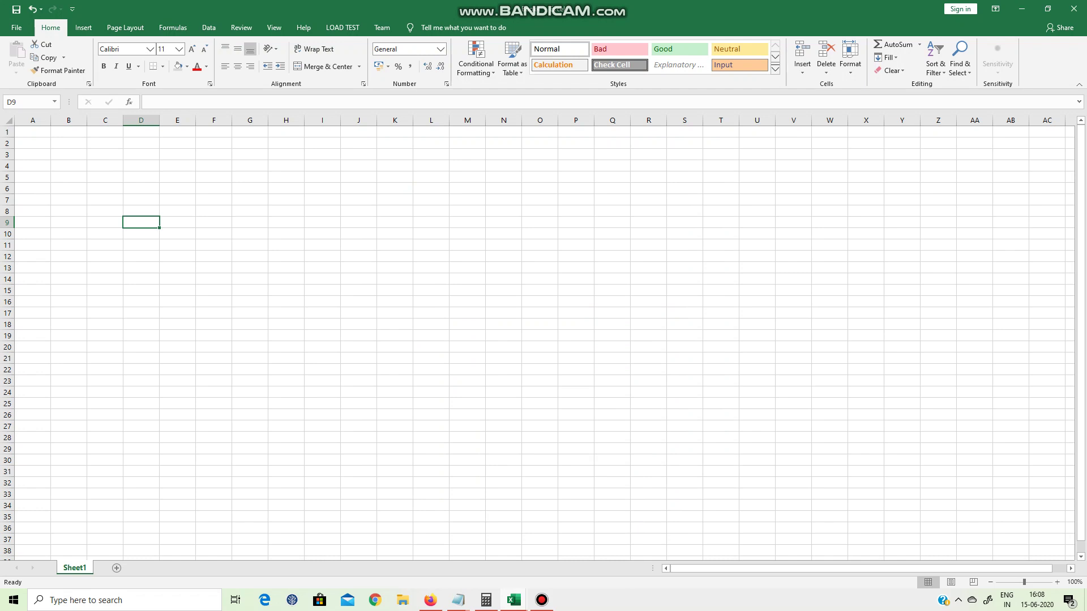
pyautogui.click(105, 154)
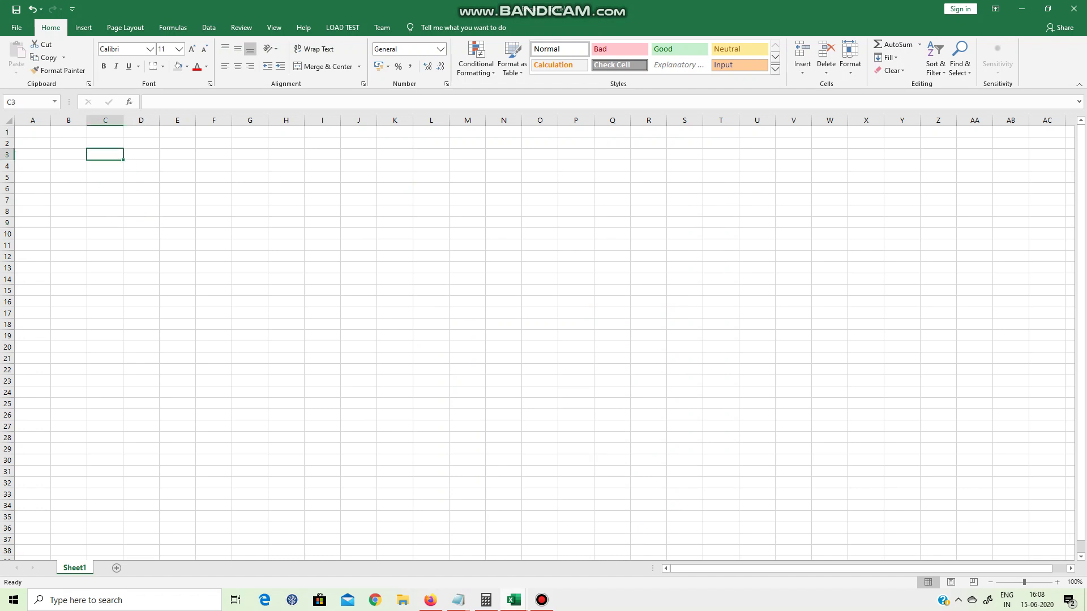
pyautogui.write('Sl.No.')
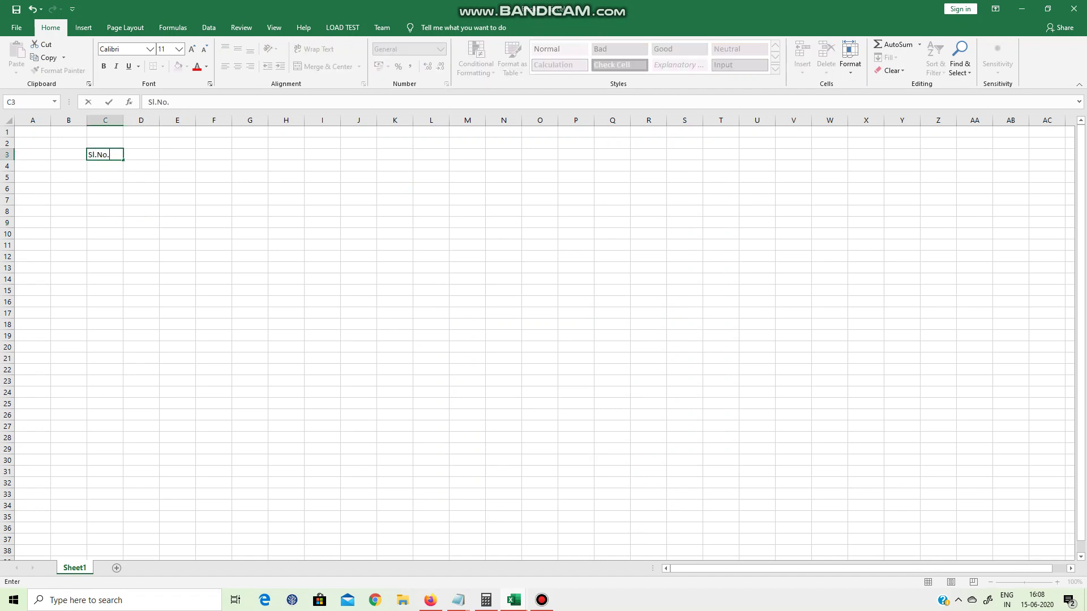
pyautogui.press('Tab')
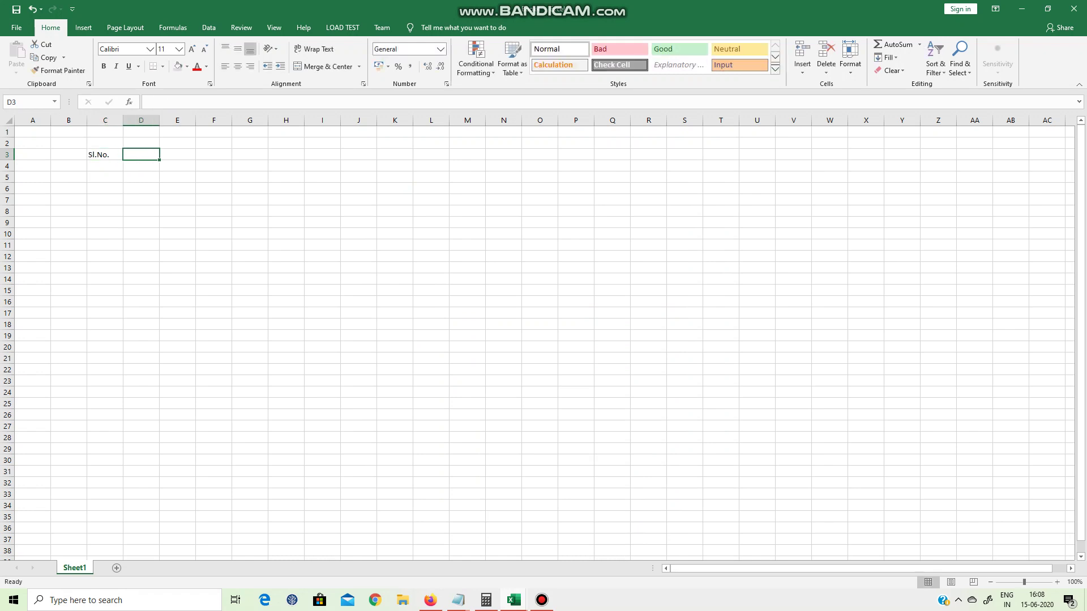
pyautogui.write('Name')
pyautogui.press('Tab')
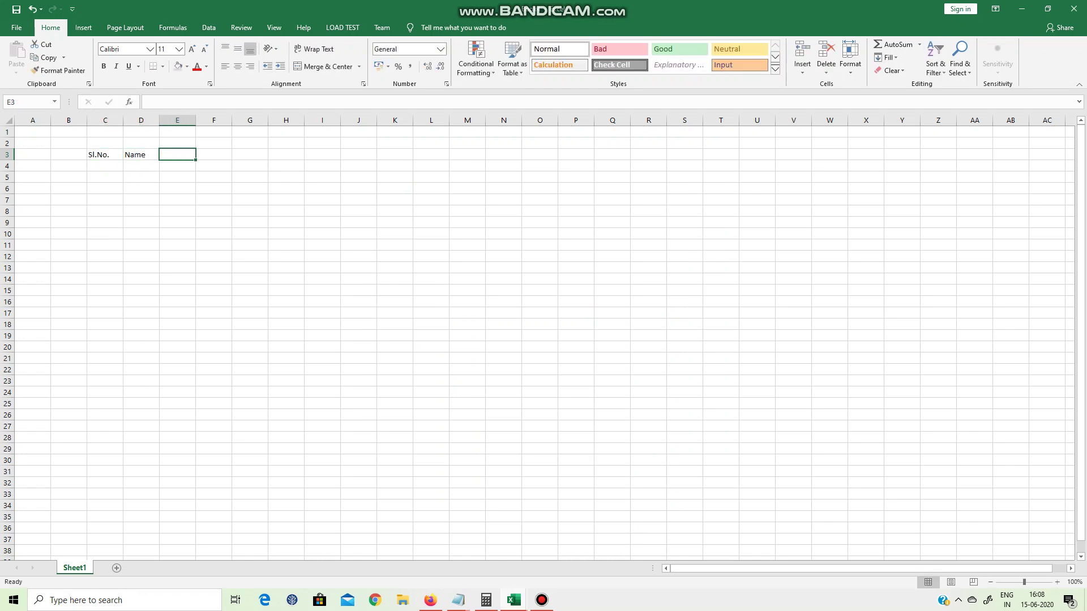
# Step: Enter the subject headers Tamil, English, Maths, Science and S.Science in cells E3 through I3
pyautogui.write('Tamil')
pyautogui.press('Tab')
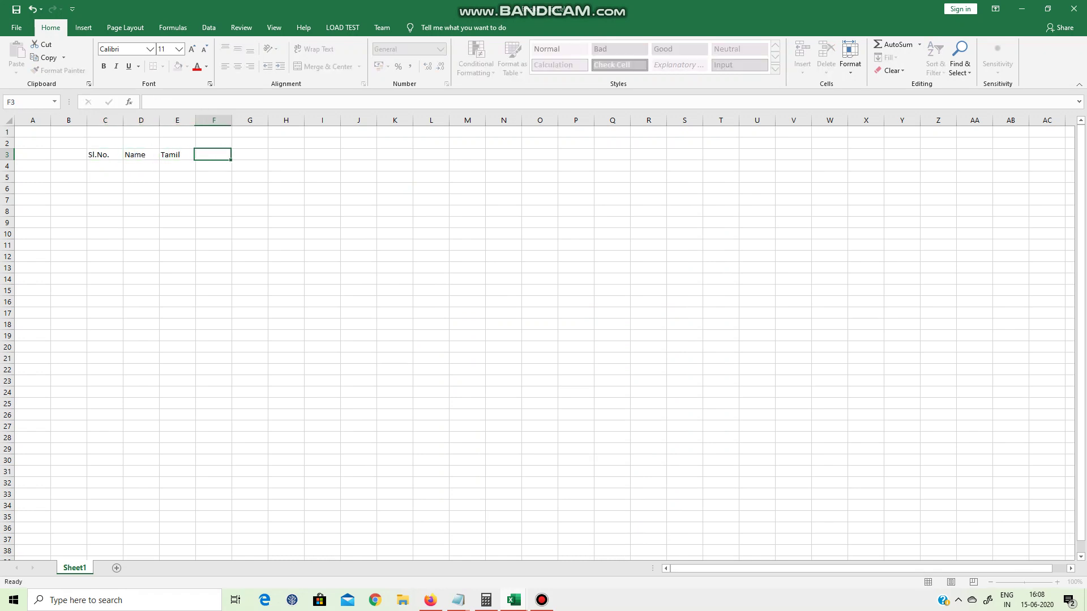
pyautogui.write('English')
pyautogui.press('Tab')
pyautogui.write('Maths')
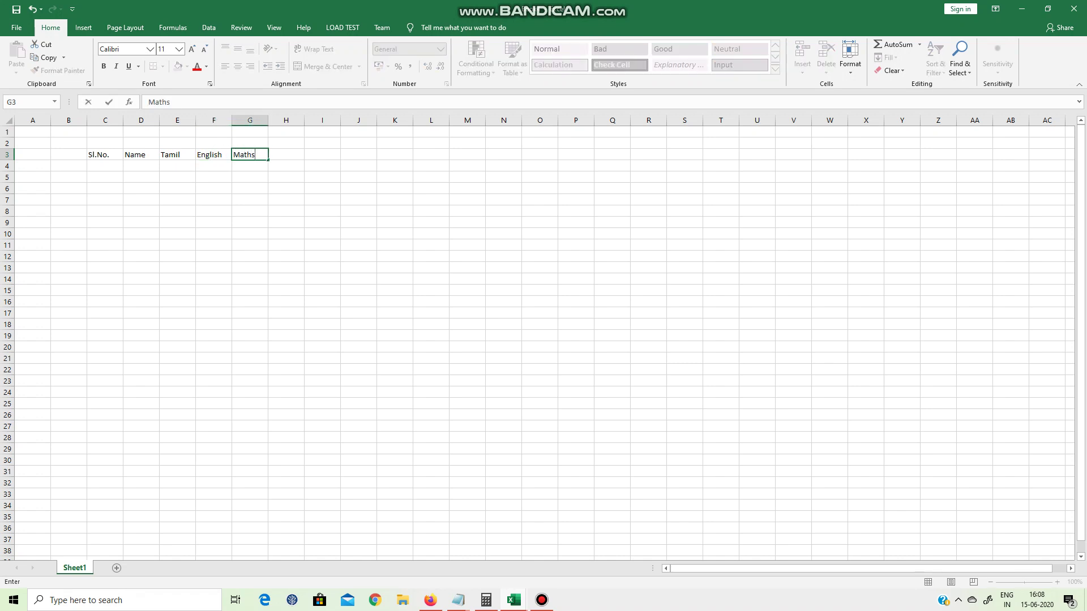
pyautogui.press('Tab')
pyautogui.write('Sci')
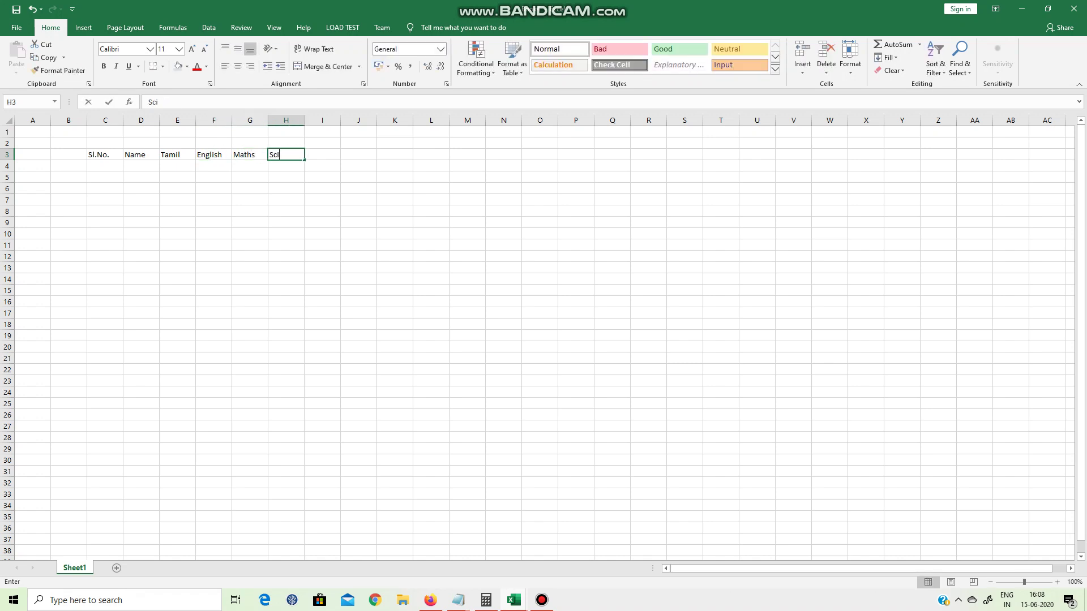
pyautogui.write('ence')
pyautogui.press('Tab')
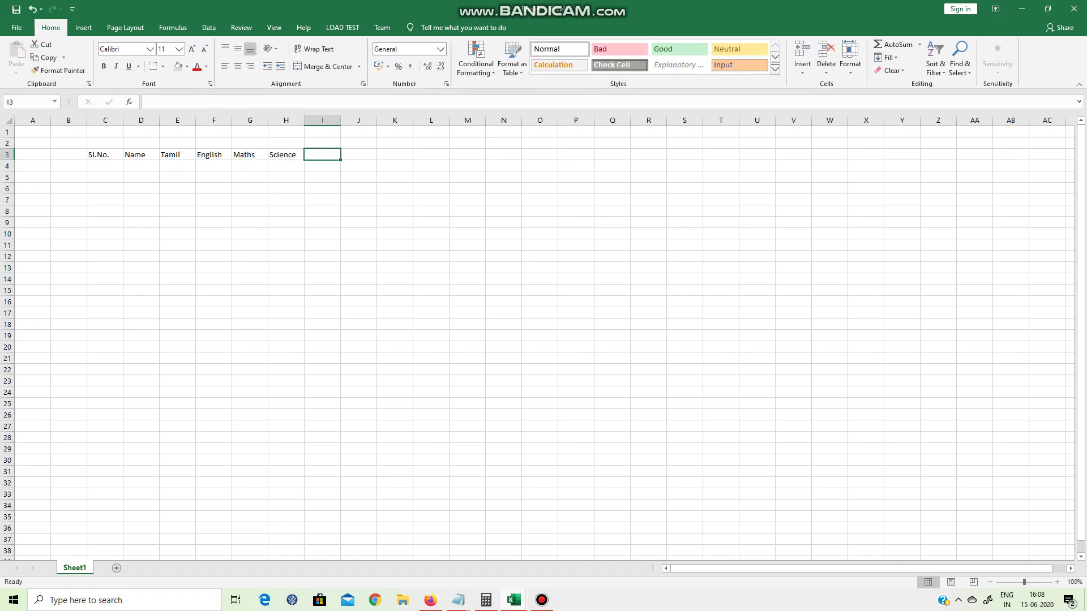
pyautogui.write('S.Sc')
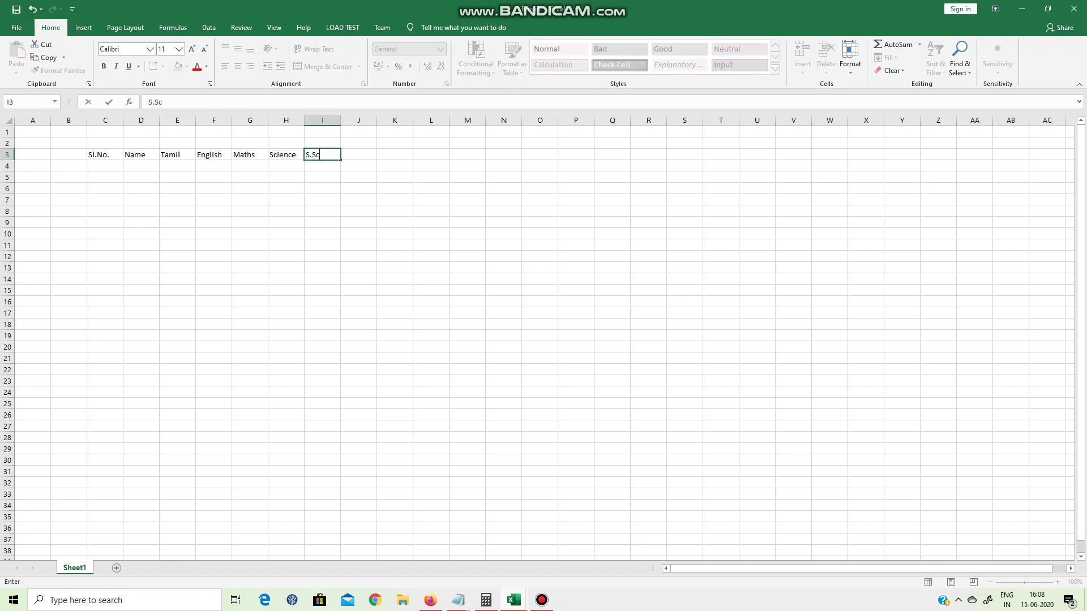
pyautogui.write('ience')
pyautogui.press('Tab')
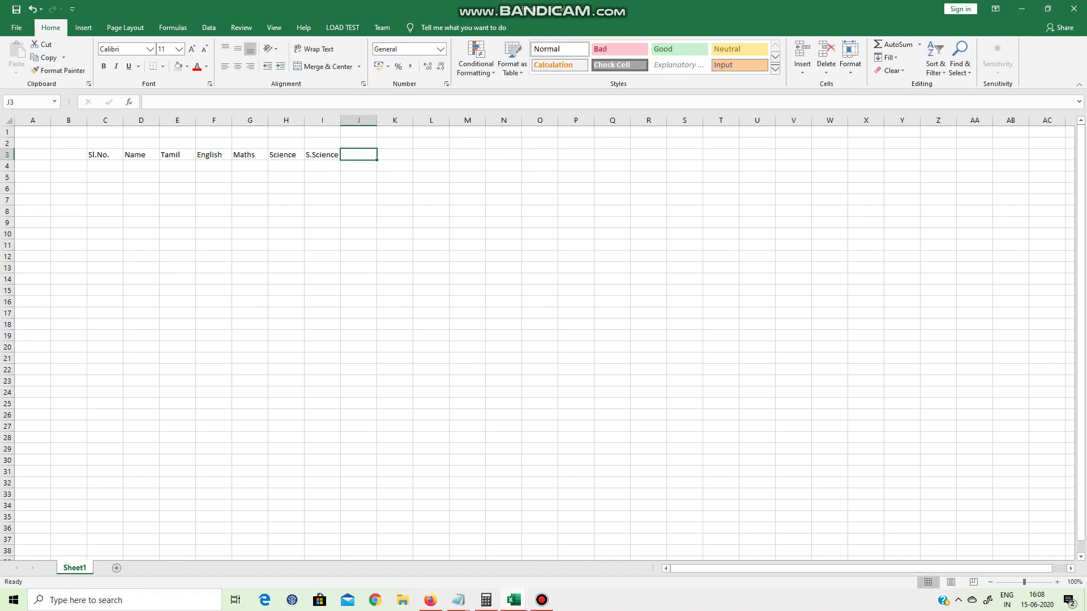
# Step: Enter the headers Total in J3 and Average in K3
pyautogui.write('Total')
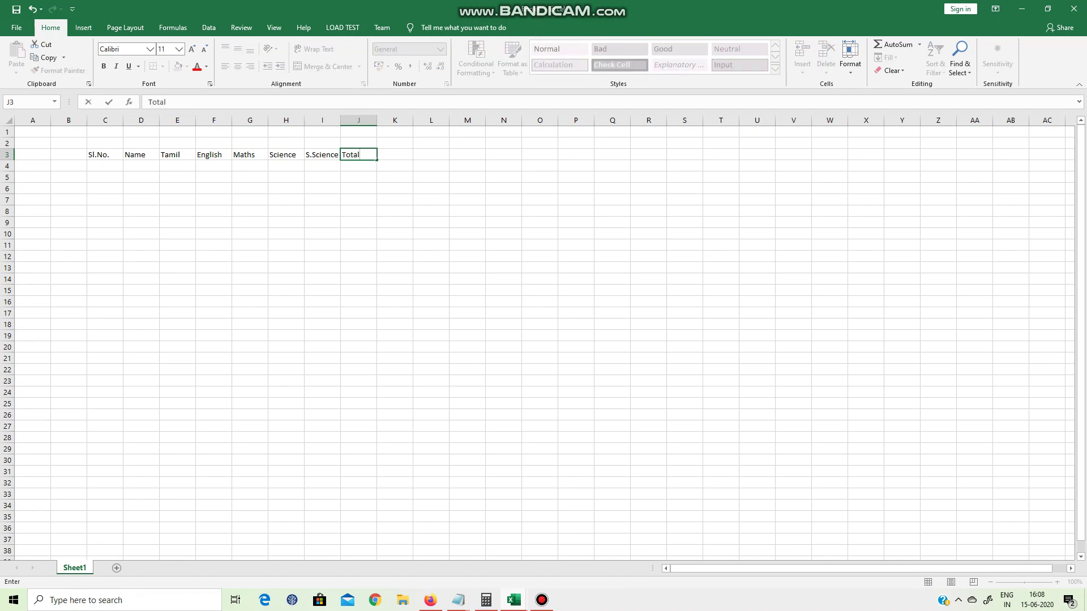
pyautogui.press('Tab')
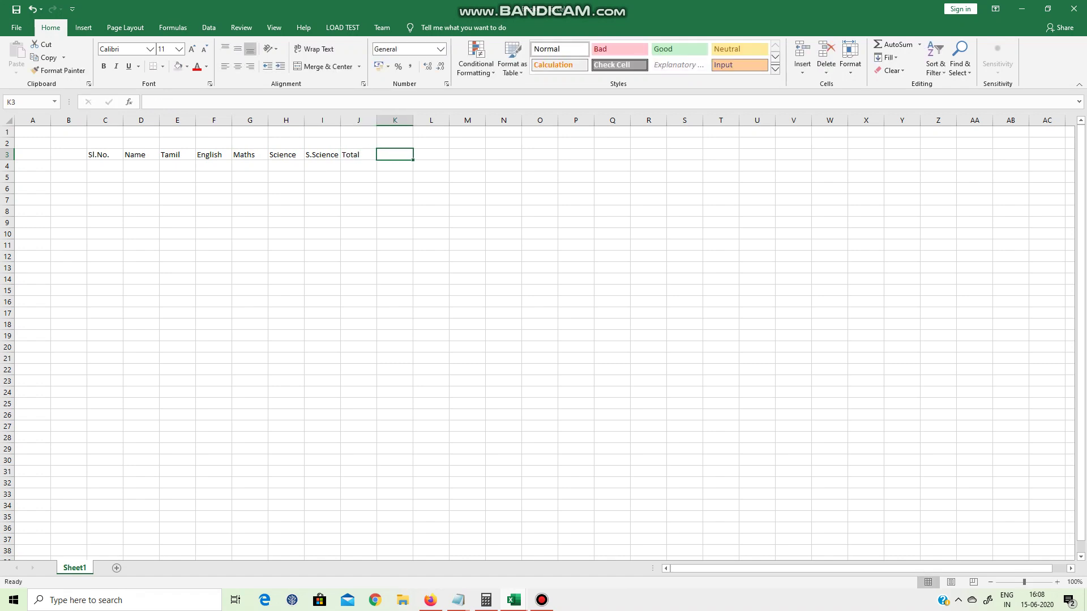
pyautogui.write('Average')
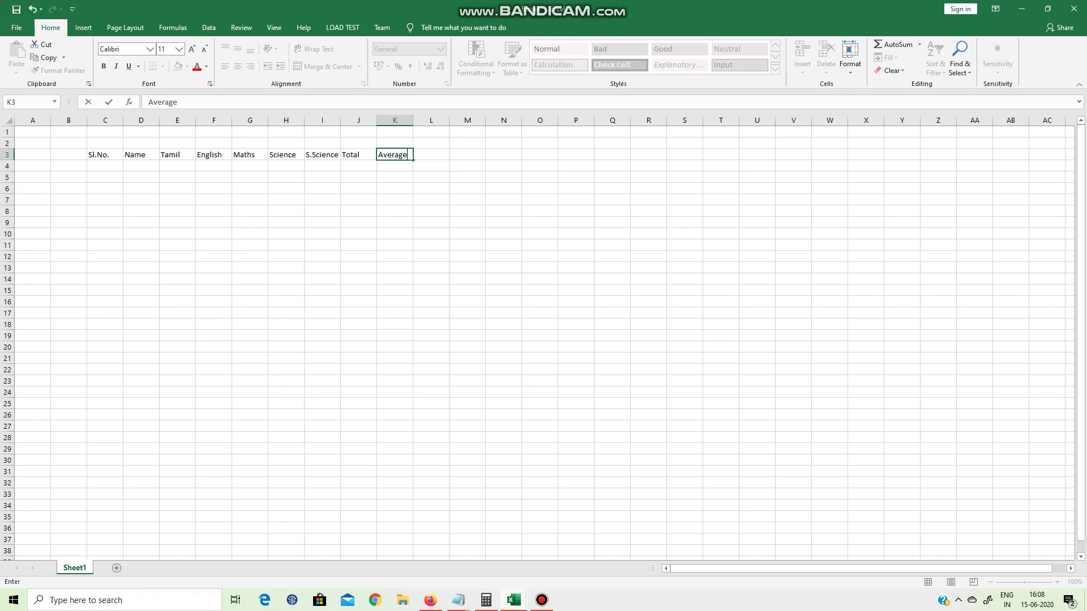
pyautogui.press('Return')
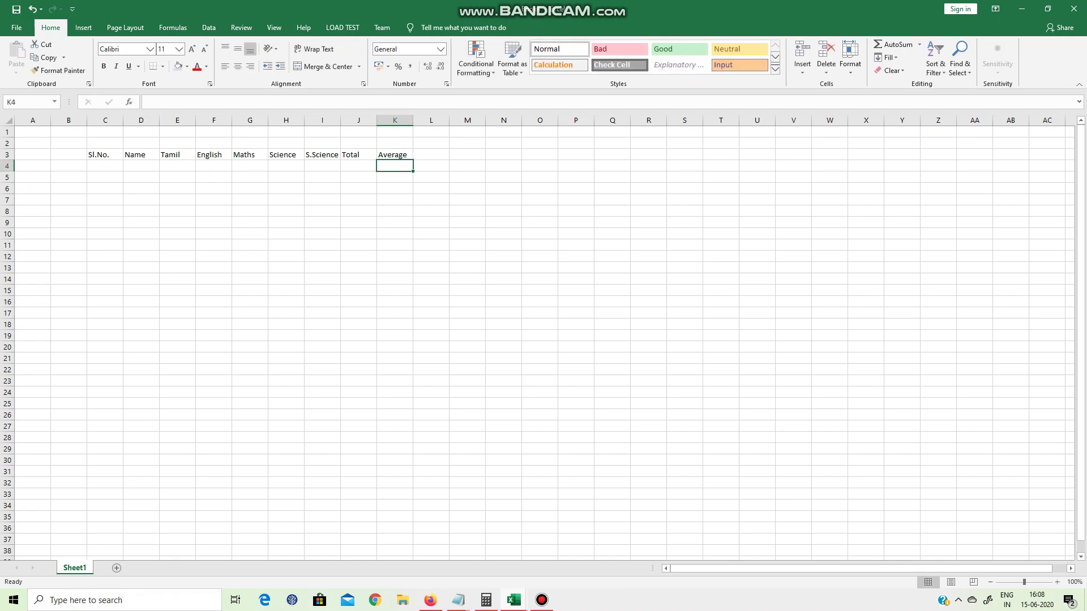
# Step: Merge and center E2:I2 above the subject headers and enter the heading Marks
pyautogui.moveTo(178, 143); pyautogui.dragTo(323, 143)
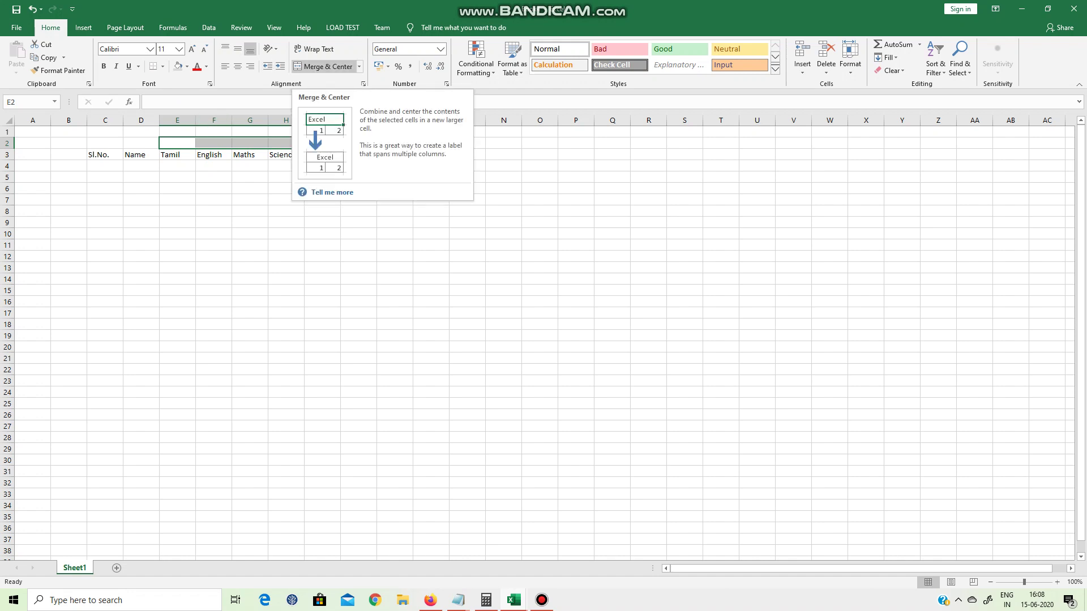
pyautogui.click(323, 66)
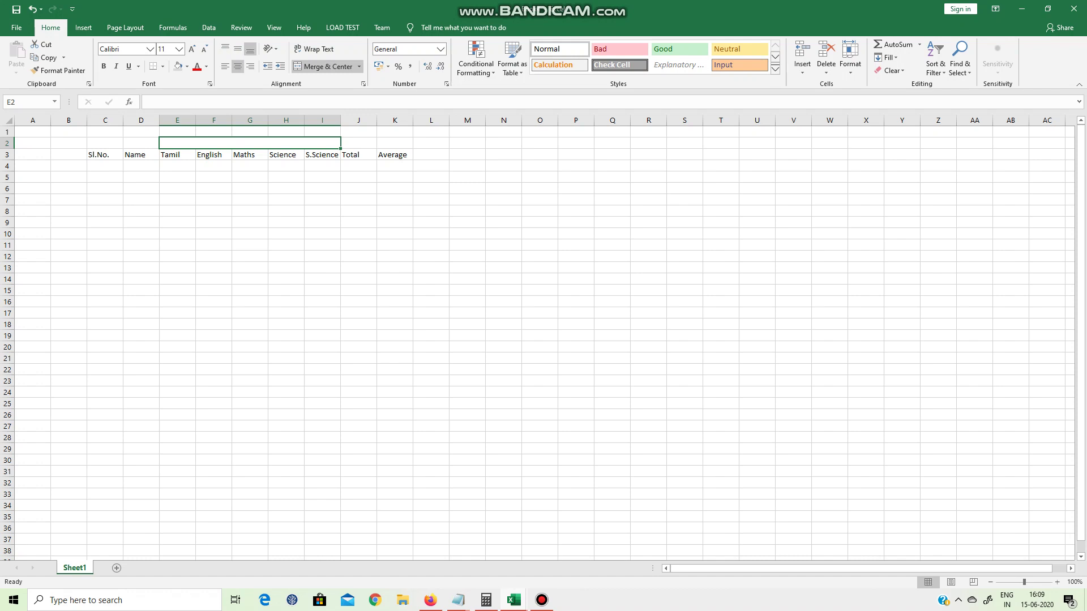
pyautogui.write('Marks')
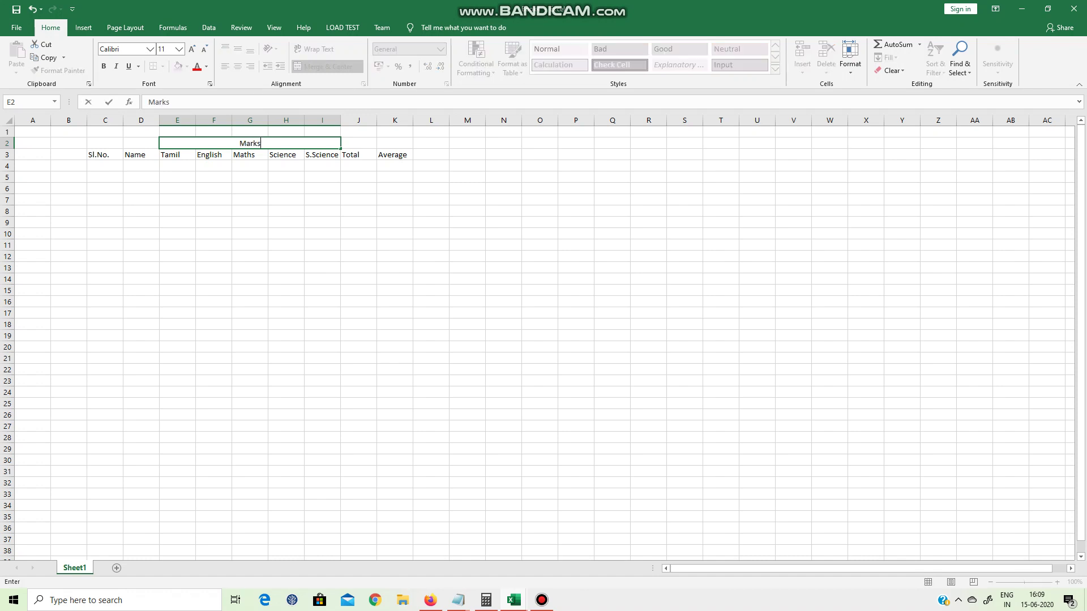
pyautogui.press('Return')
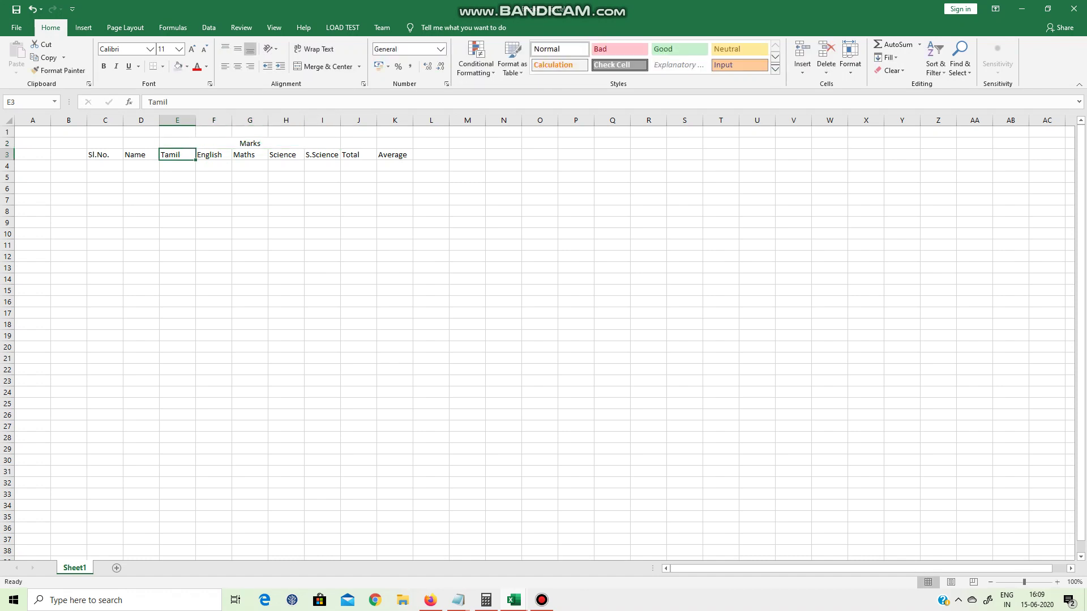
# Step: Merge and center C2:C3 for the Sl.No. header and middle-align it vertically
pyautogui.moveTo(105, 143); pyautogui.dragTo(105, 155)
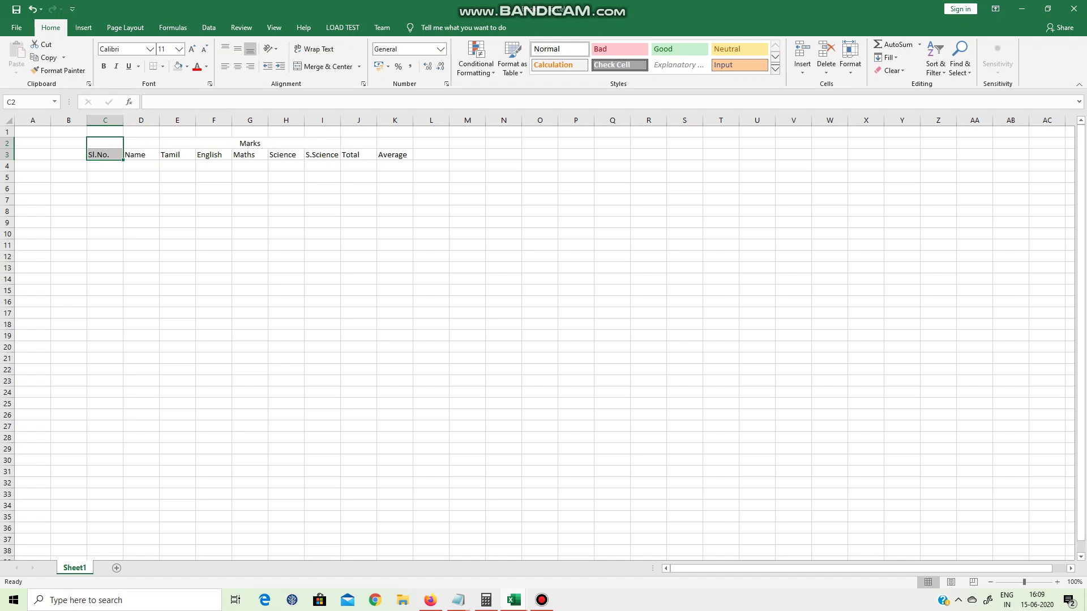
pyautogui.click(323, 66)
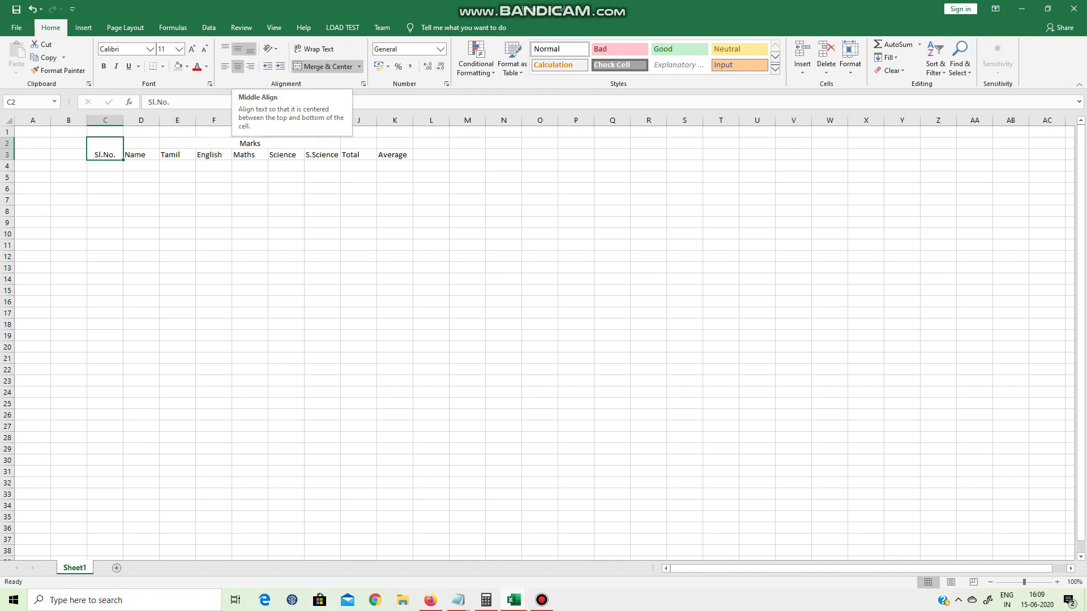
pyautogui.click(238, 49)
# Step: Merge and center D2:D3 for the Name header, with the text vertically middle-aligned
pyautogui.click(141, 144)
pyautogui.moveTo(139, 144); pyautogui.dragTo(139, 155)
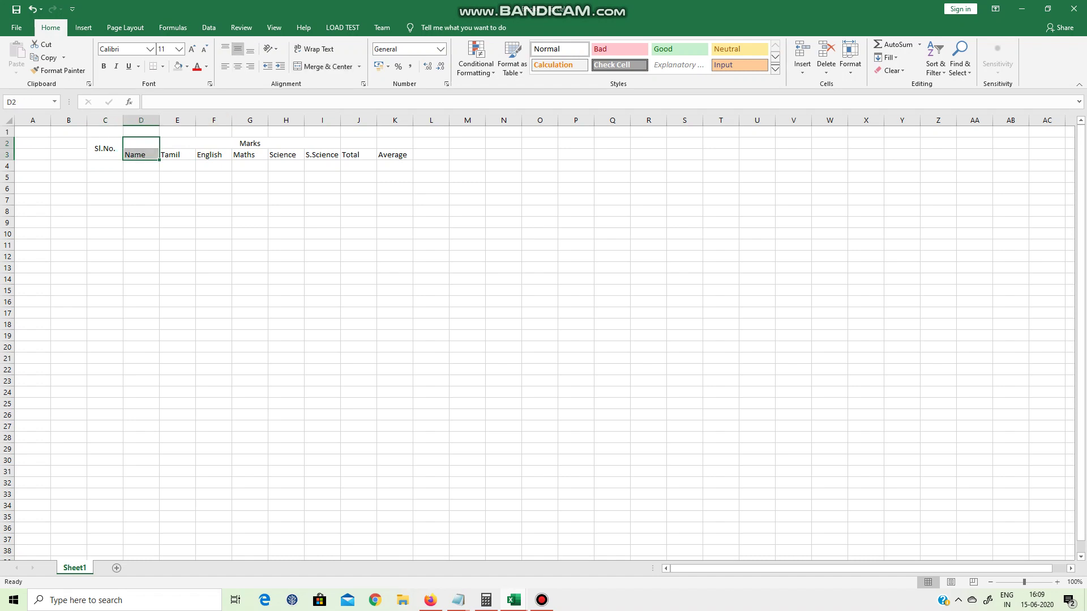
pyautogui.click(141, 212)
pyautogui.click(141, 143)
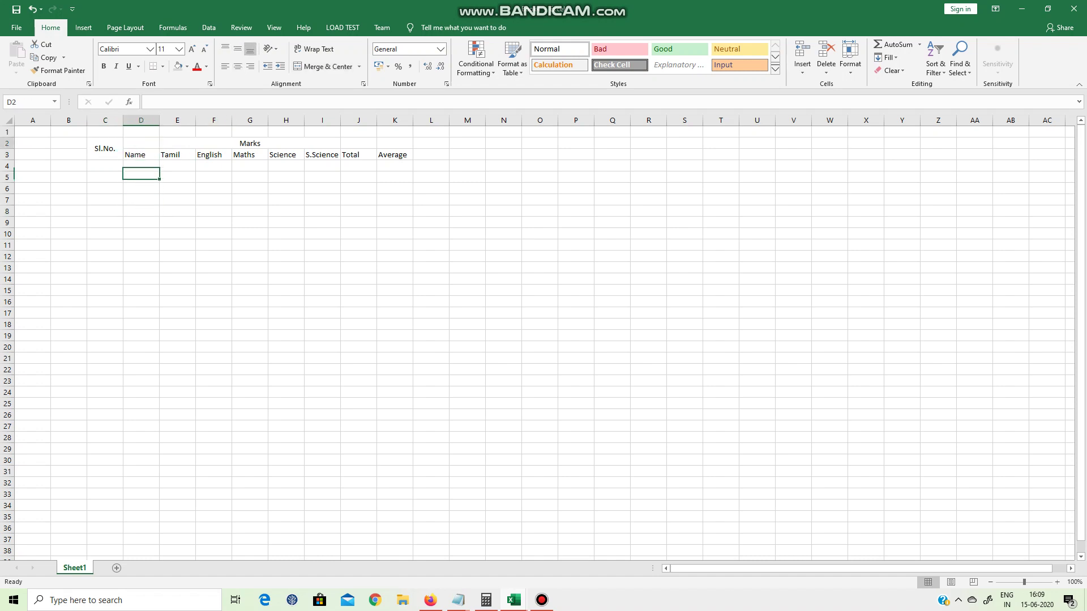
pyautogui.moveTo(141, 143); pyautogui.dragTo(141, 155)
pyautogui.click(323, 66)
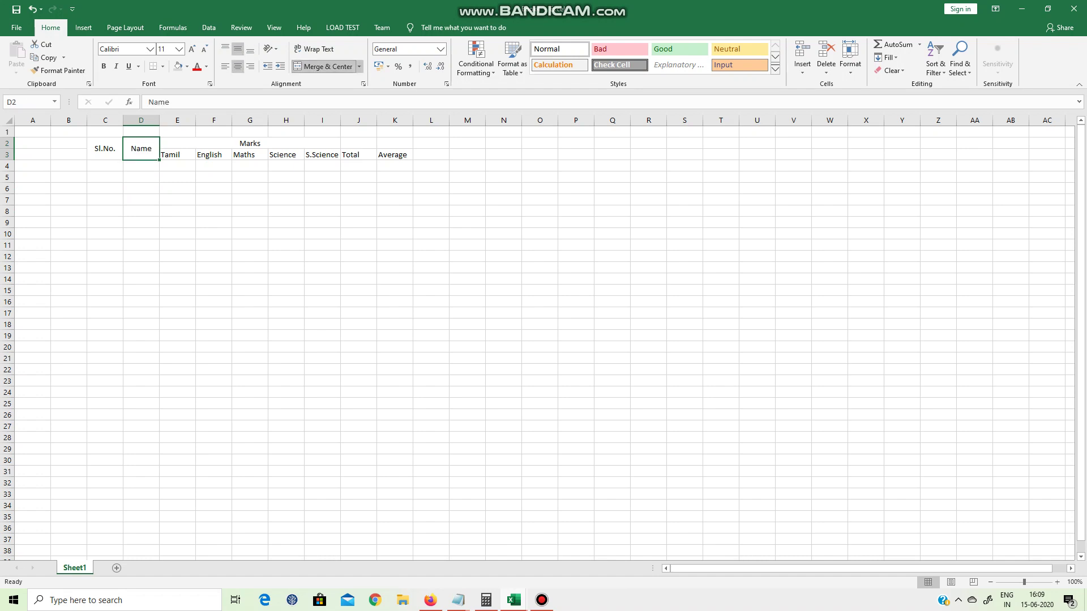
# Step: Merge and center J2:J3 for the Total header and middle-align it vertically
pyautogui.moveTo(358, 143); pyautogui.dragTo(358, 155)
pyautogui.click(358, 211)
pyautogui.click(359, 223)
pyautogui.click(323, 67)
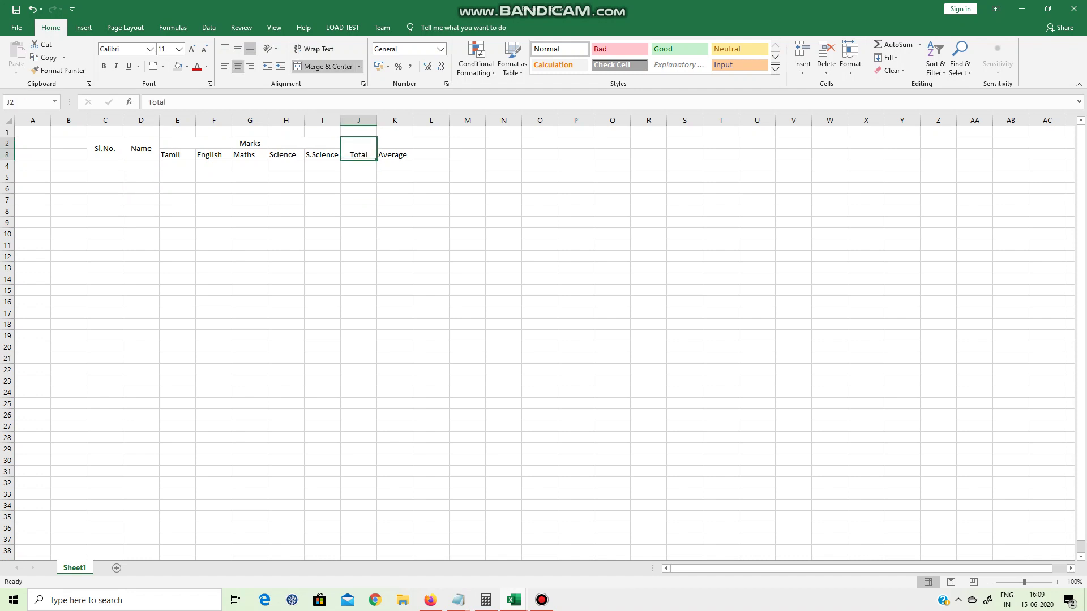
pyautogui.click(238, 49)
# Step: Merge and center K2:K3 for the Average header and middle-align it vertically
pyautogui.moveTo(394, 143); pyautogui.dragTo(395, 155)
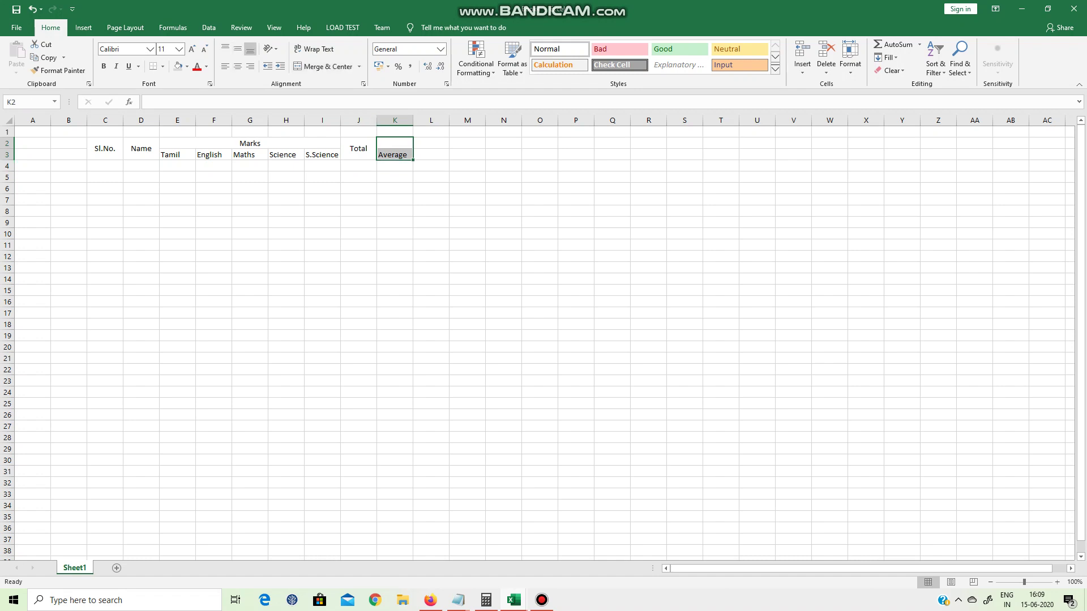
pyautogui.click(323, 67)
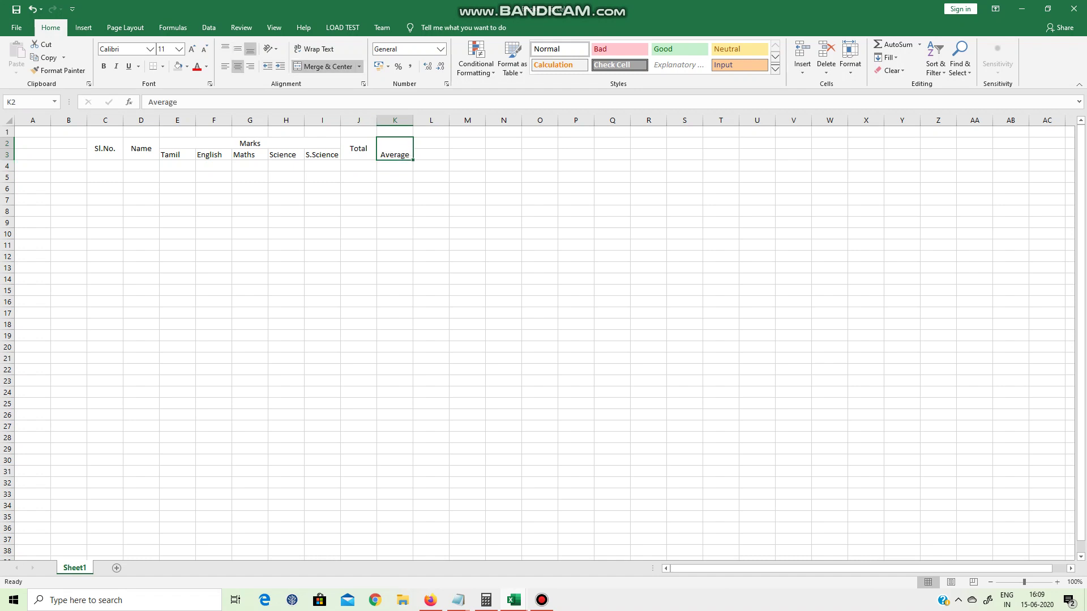
pyautogui.click(238, 49)
pyautogui.click(250, 347)
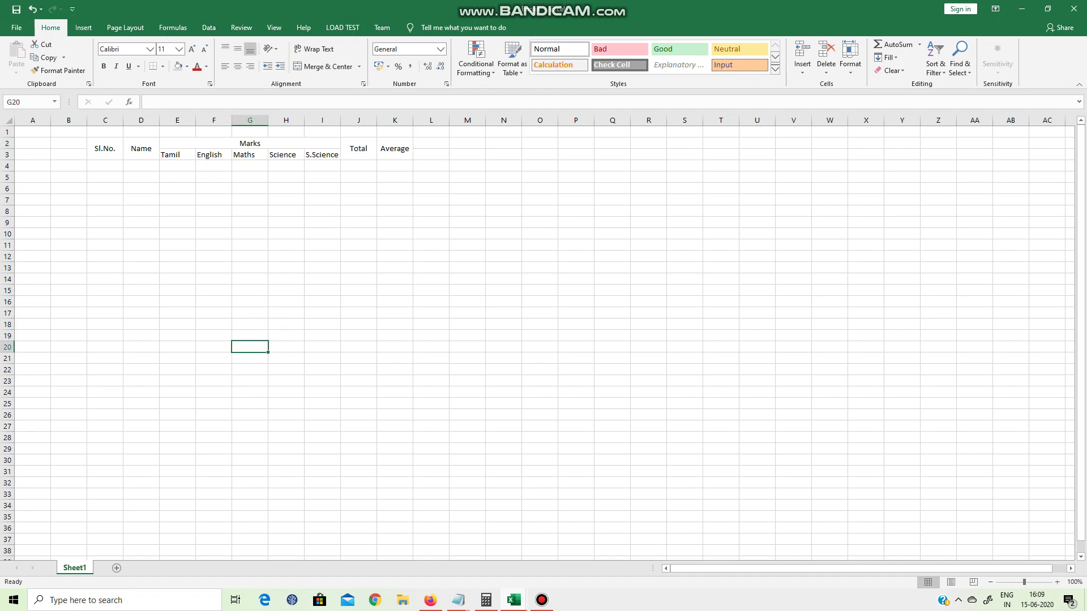
# Step: Apply All Borders to the header block C2:K3
pyautogui.moveTo(105, 148); pyautogui.dragTo(395, 150)
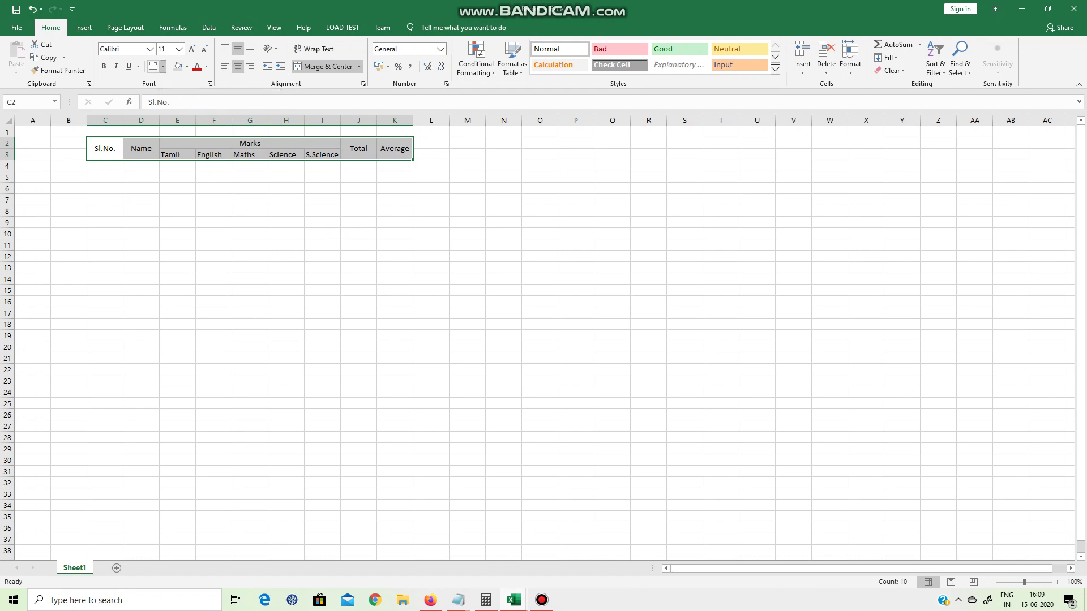
pyautogui.click(162, 67)
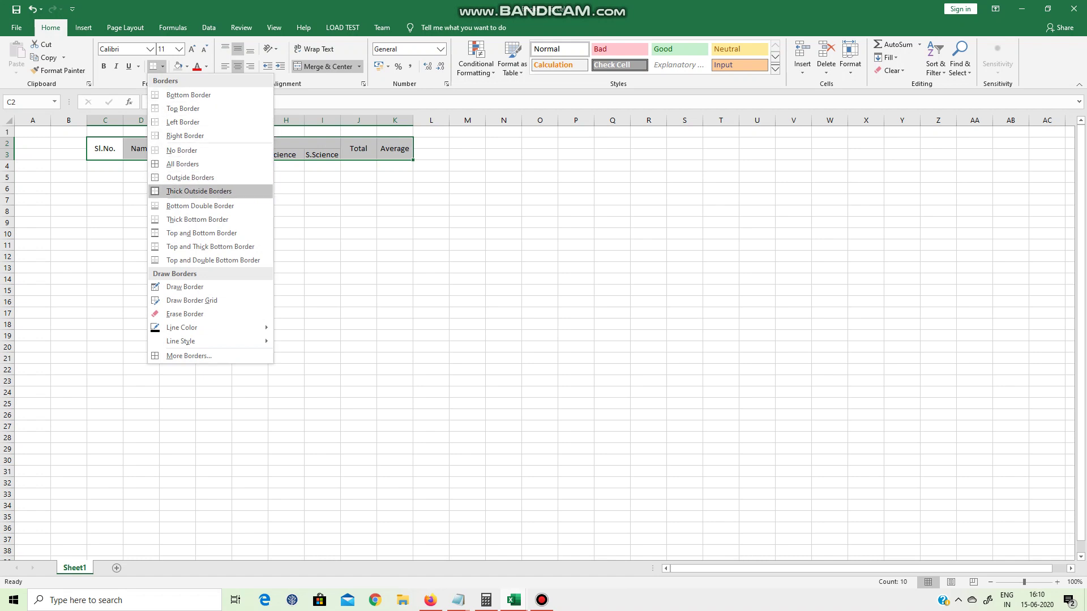
pyautogui.click(182, 164)
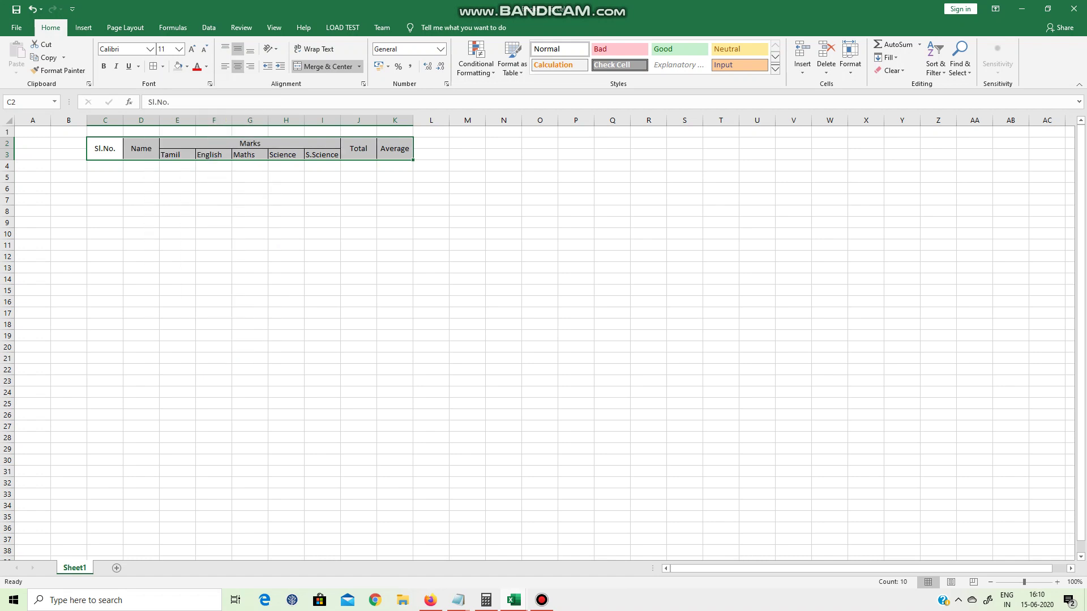
pyautogui.click(178, 245)
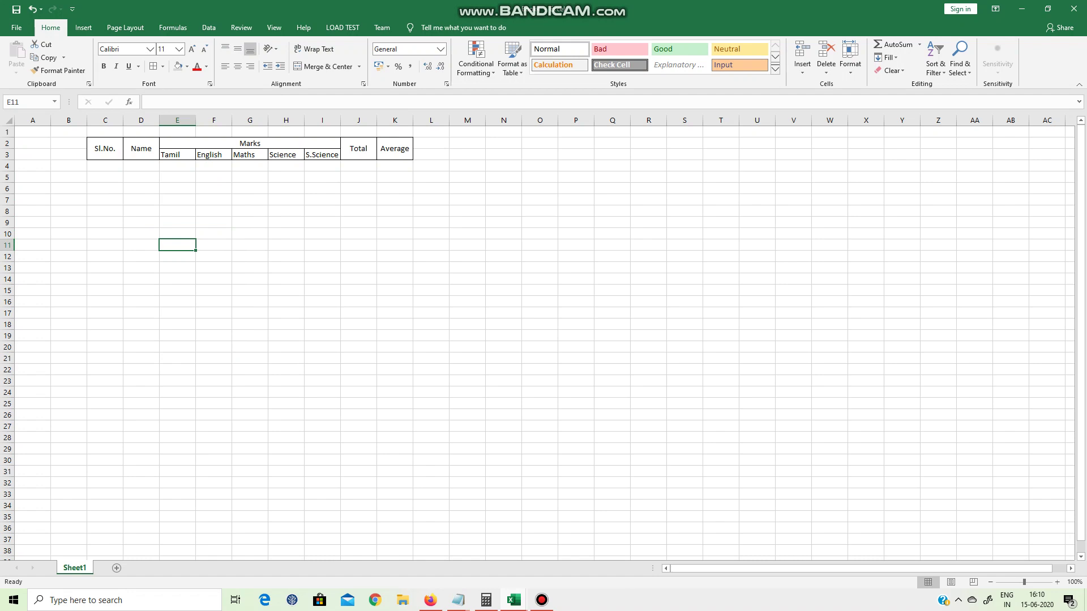
# Step: Extend the All Borders formatting over the whole table range C2:K32
pyautogui.moveTo(105, 149); pyautogui.dragTo(395, 471)
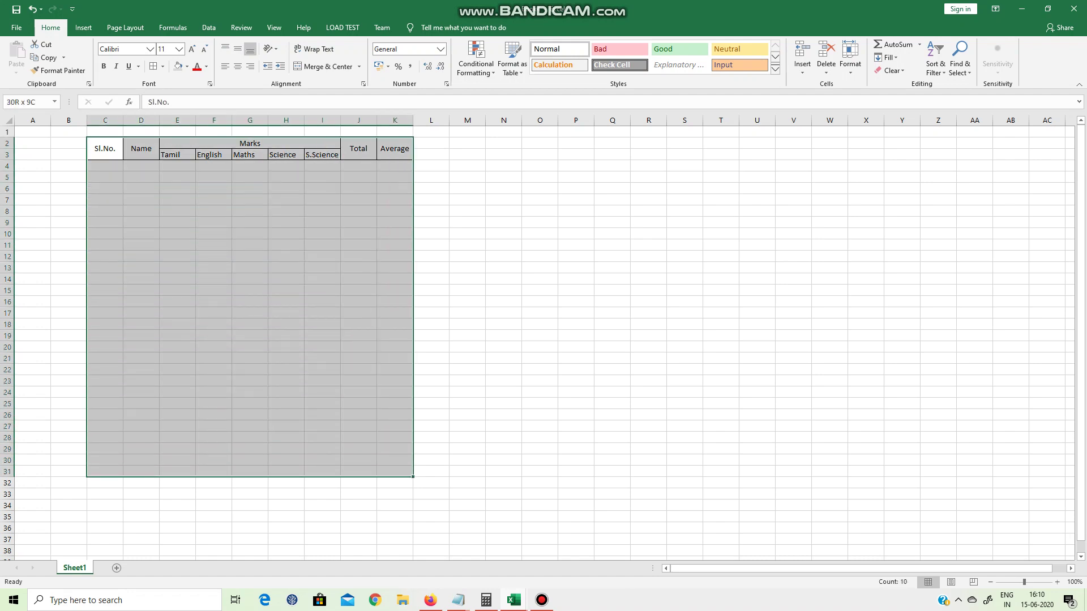
pyautogui.moveTo(394, 472); pyautogui.dragTo(395, 483)
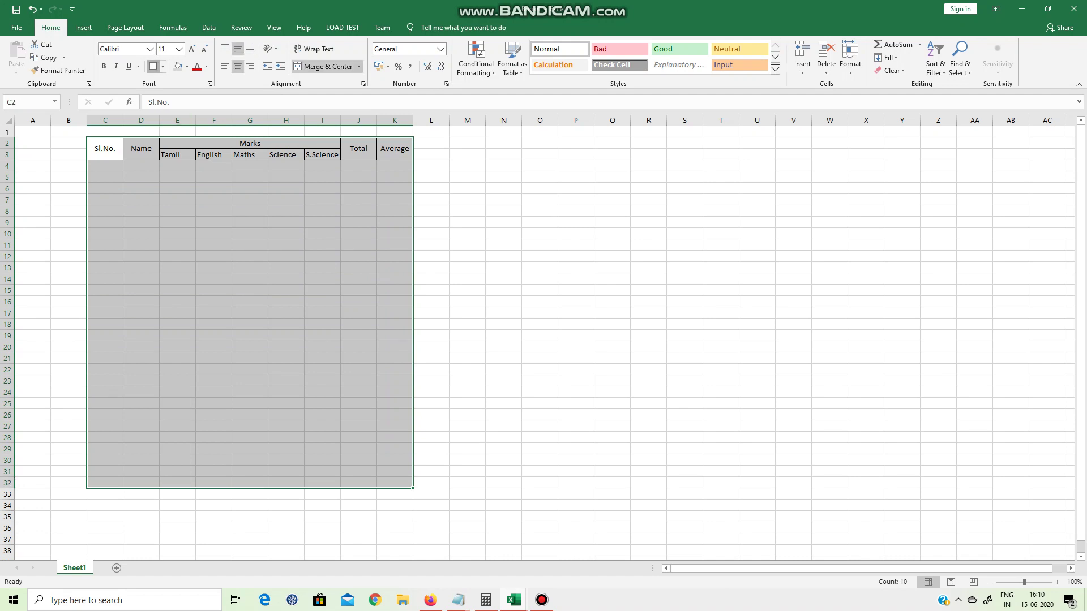
pyautogui.click(153, 66)
pyautogui.click(539, 381)
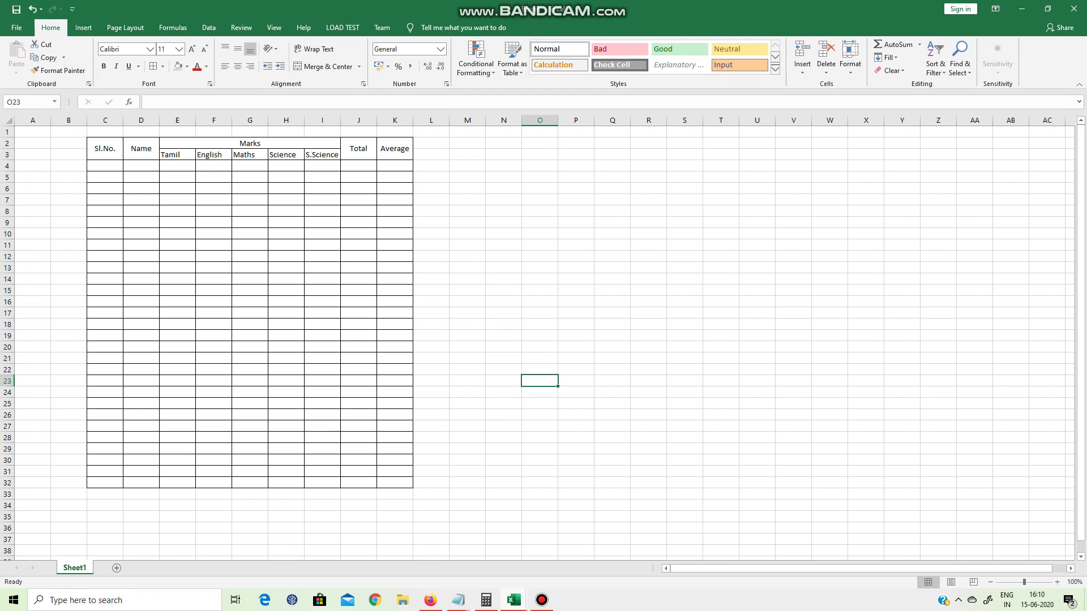
# Step: Widen the Name column D and center the subject headers in E3:I3 horizontally
pyautogui.moveTo(159, 120); pyautogui.dragTo(425, 155)
pyautogui.click(276, 222)
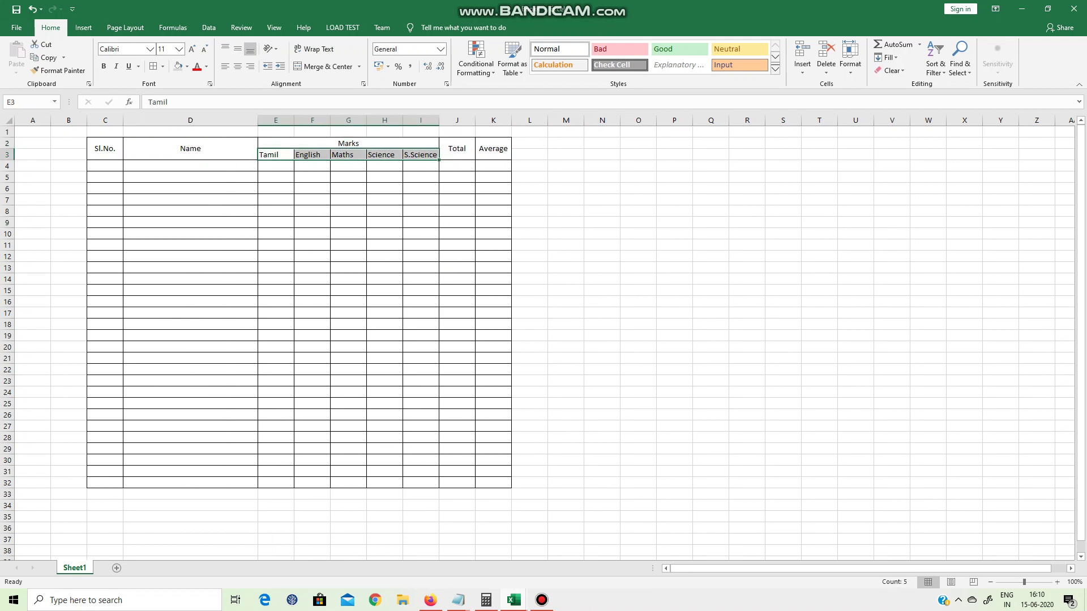
pyautogui.click(238, 66)
pyautogui.click(602, 358)
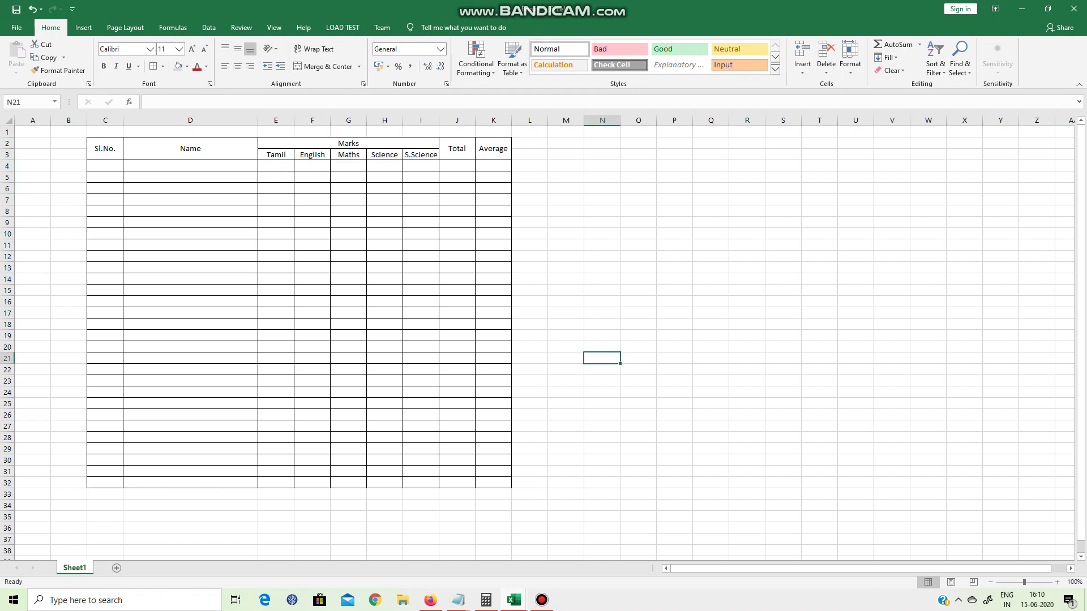
# Step: Fill the header block C2:K3 with light gray from the theme colors
pyautogui.moveTo(105, 150); pyautogui.dragTo(493, 154)
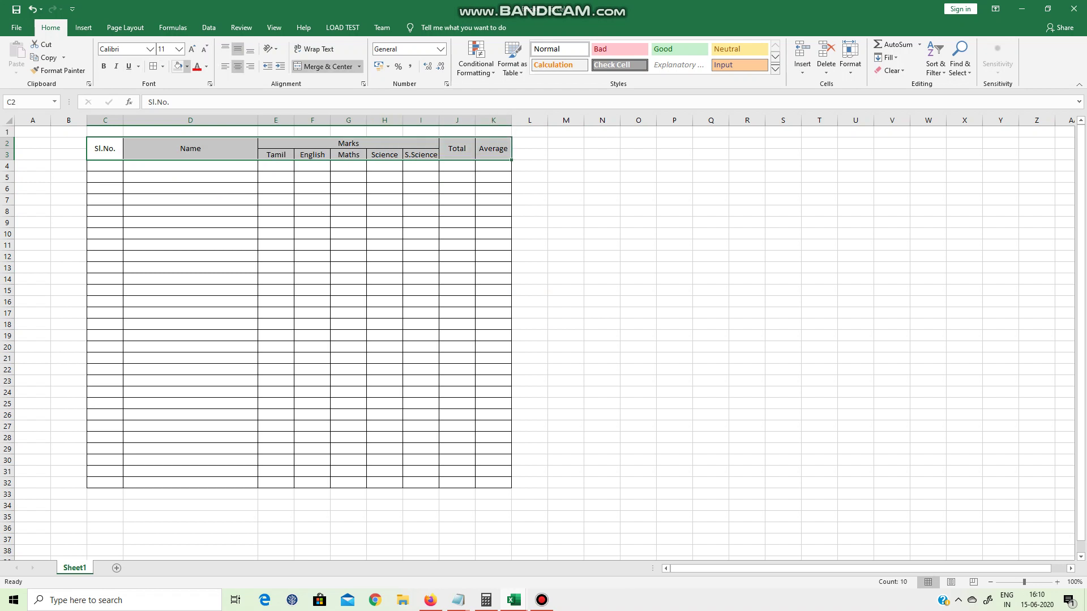
pyautogui.click(187, 66)
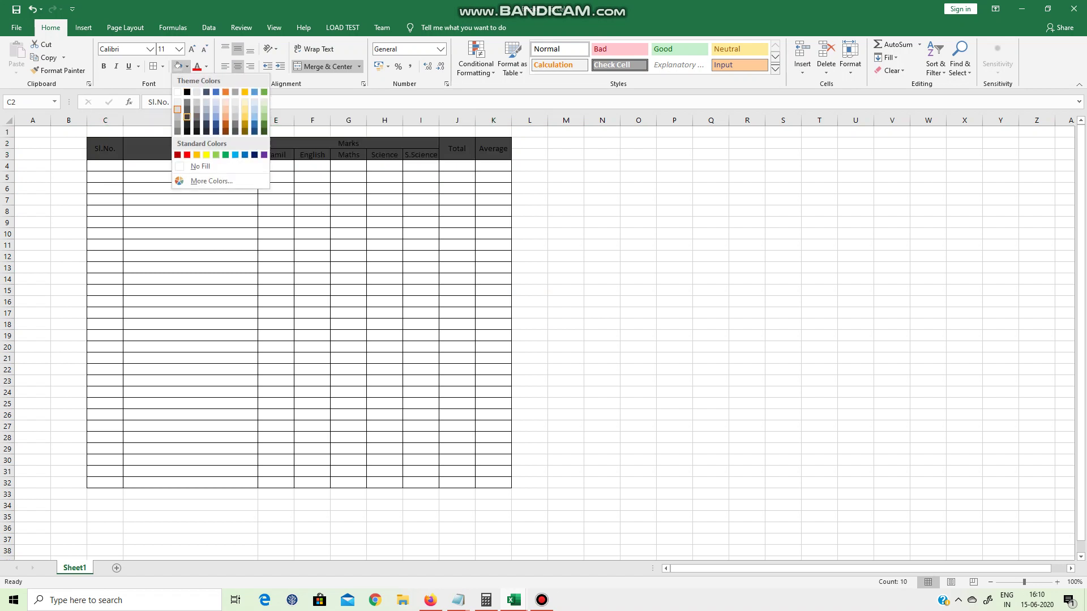
pyautogui.click(177, 109)
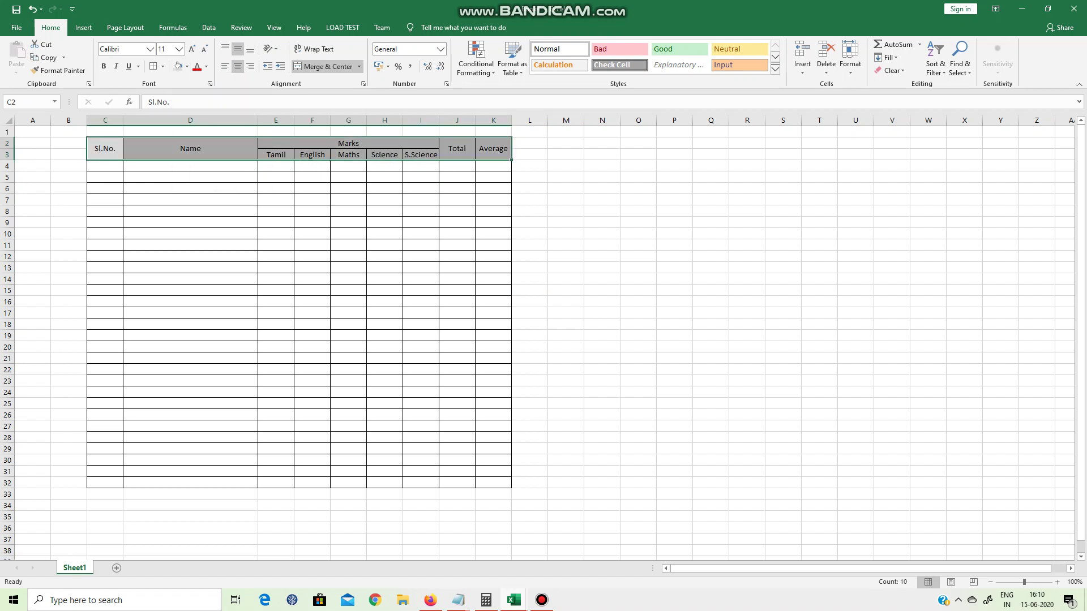
pyautogui.click(190, 268)
# Step: Apply the same light gray fill to the serial number column C2:C32
pyautogui.moveTo(105, 148); pyautogui.dragTo(106, 483)
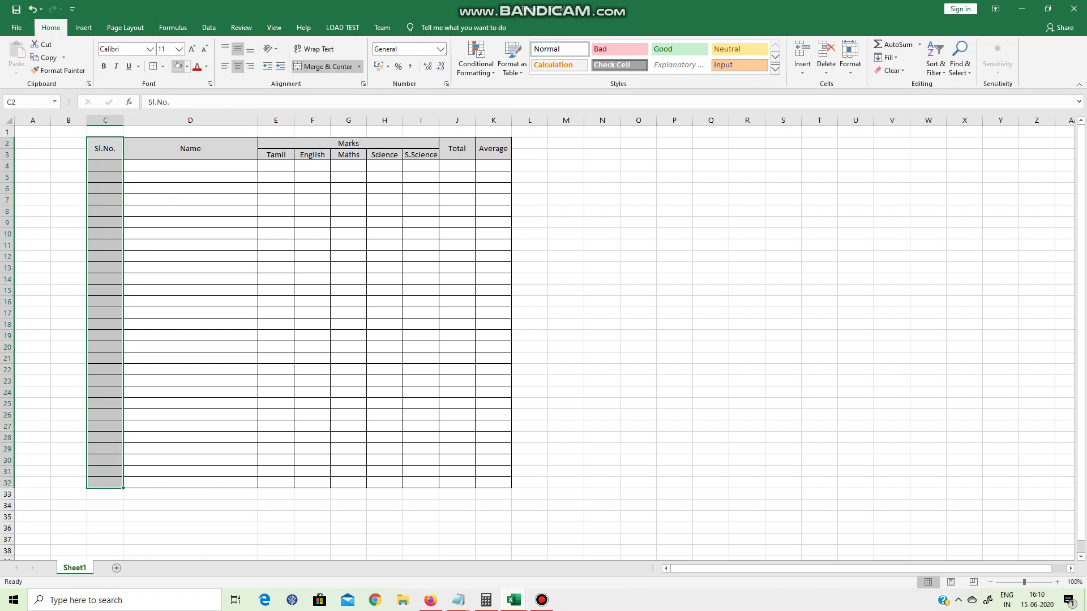
pyautogui.click(178, 66)
pyautogui.click(565, 324)
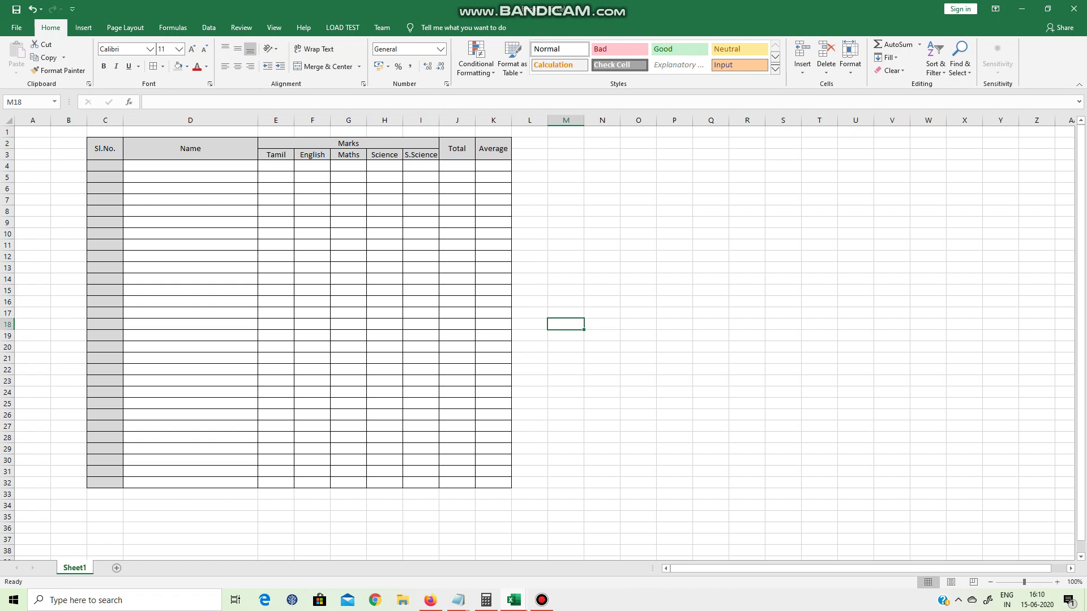
# Step: Enter 1 and 2 in C4:C5 and fill the serial number series down to 30 in C33
pyautogui.click(105, 165)
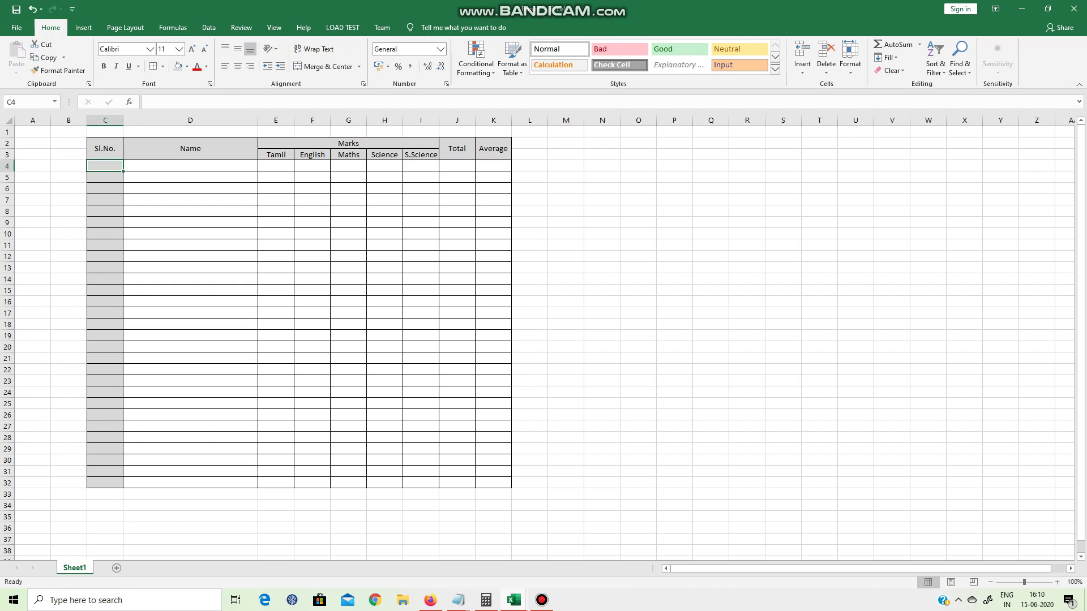
pyautogui.write('1')
pyautogui.press('Return')
pyautogui.write('2')
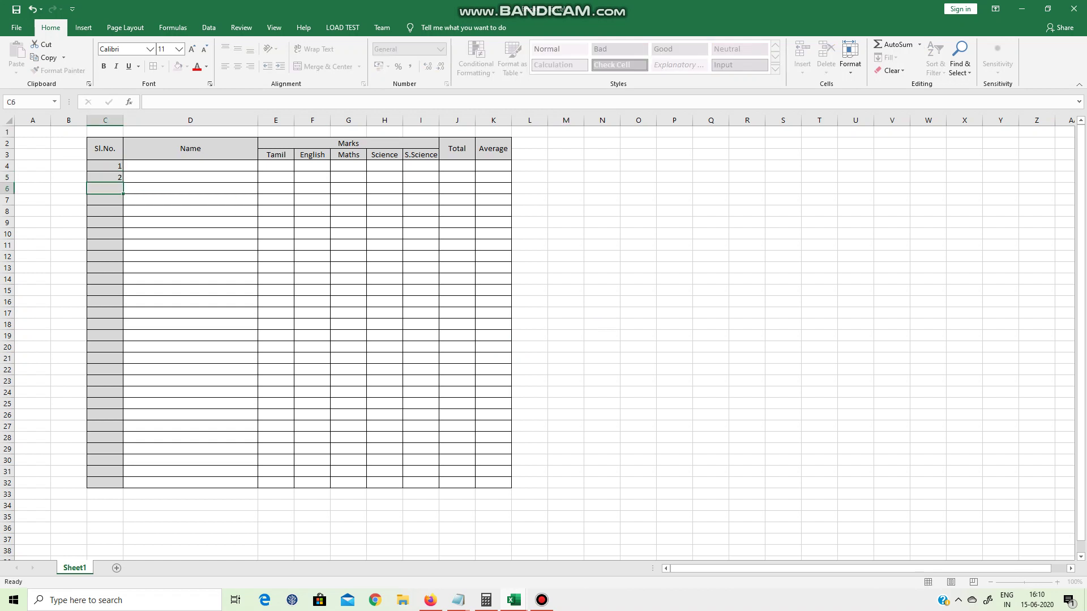
pyautogui.press('Return')
pyautogui.moveTo(105, 166); pyautogui.dragTo(123, 496)
pyautogui.click(104, 539)
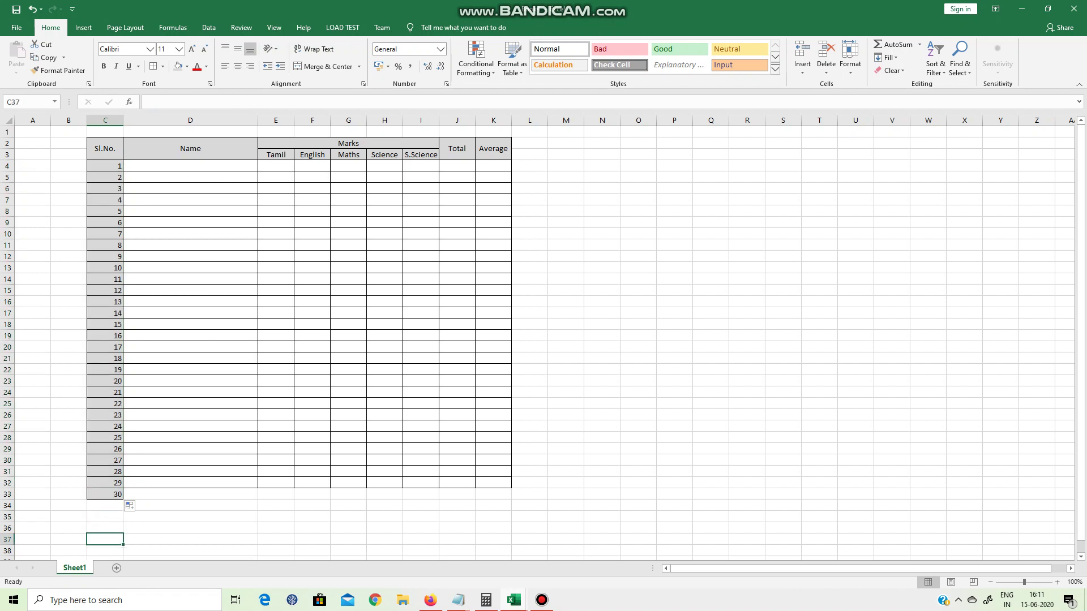
# Step: Apply All Borders to the last table row, C33:K33
pyautogui.click(190, 517)
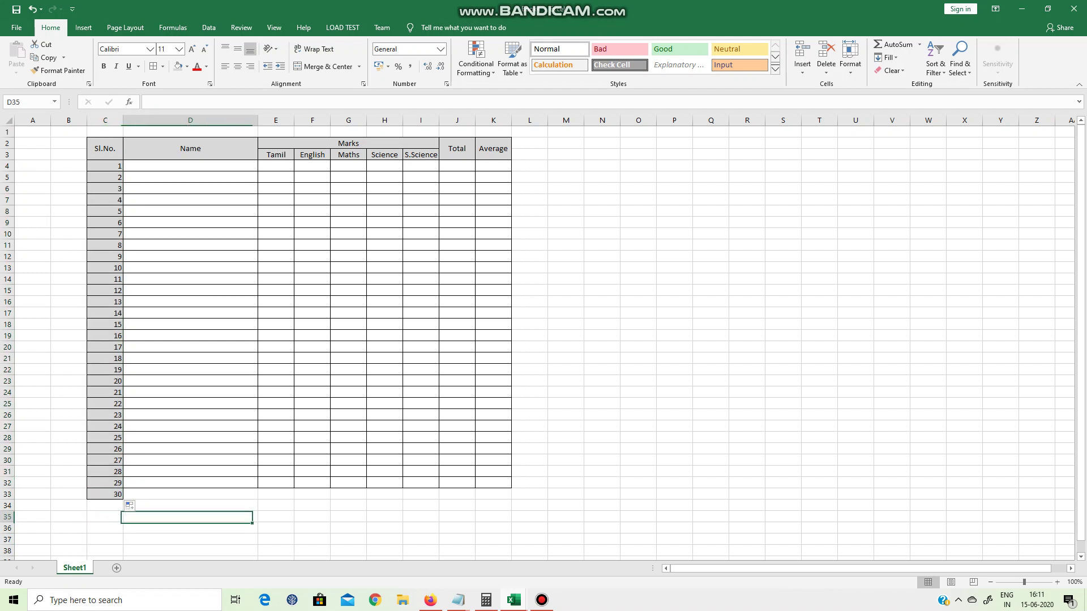
pyautogui.moveTo(105, 495); pyautogui.dragTo(494, 494)
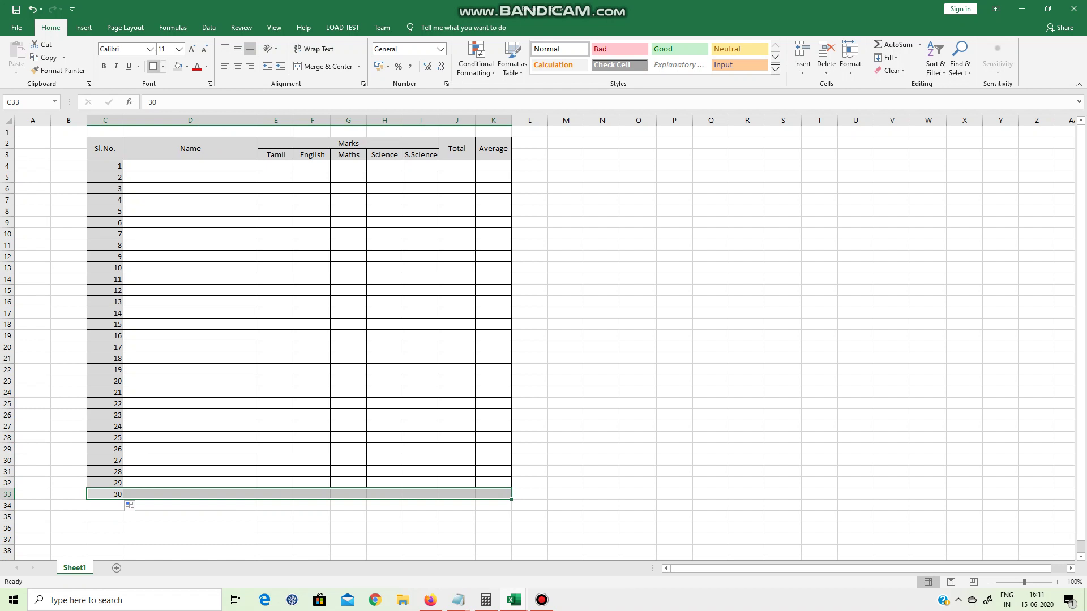
pyautogui.click(154, 66)
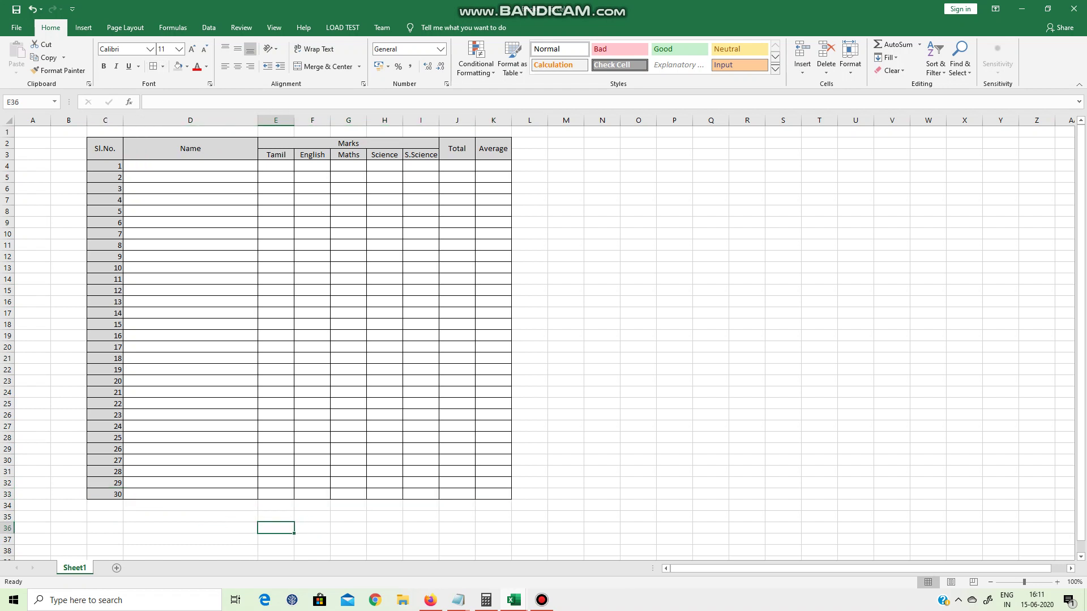
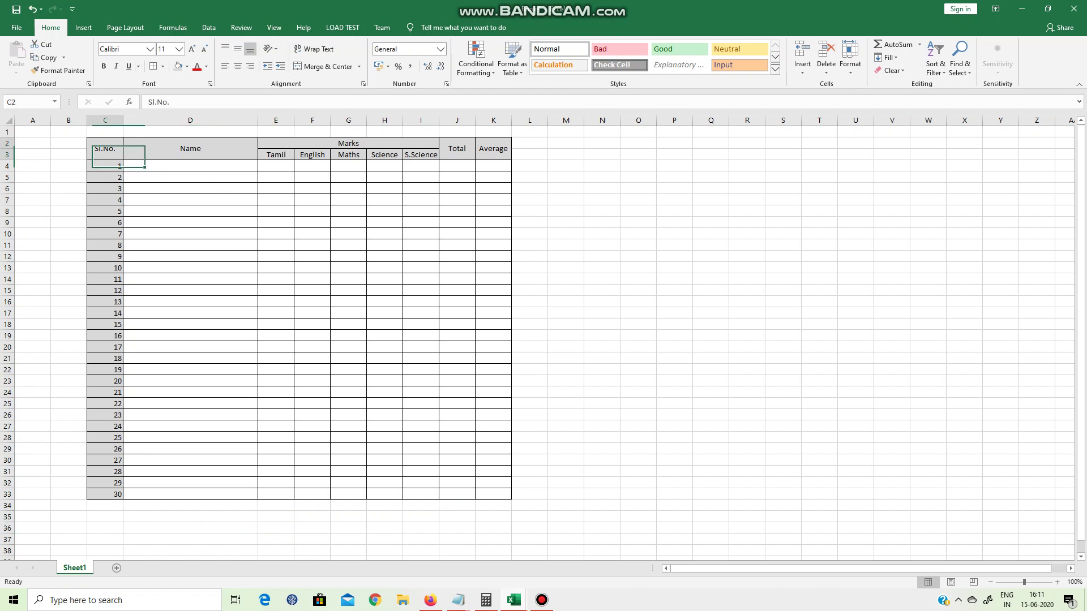
# Step: Bold the header block C2:K3, and turn bold off for the serial number column C2:C33
pyautogui.click(103, 66)
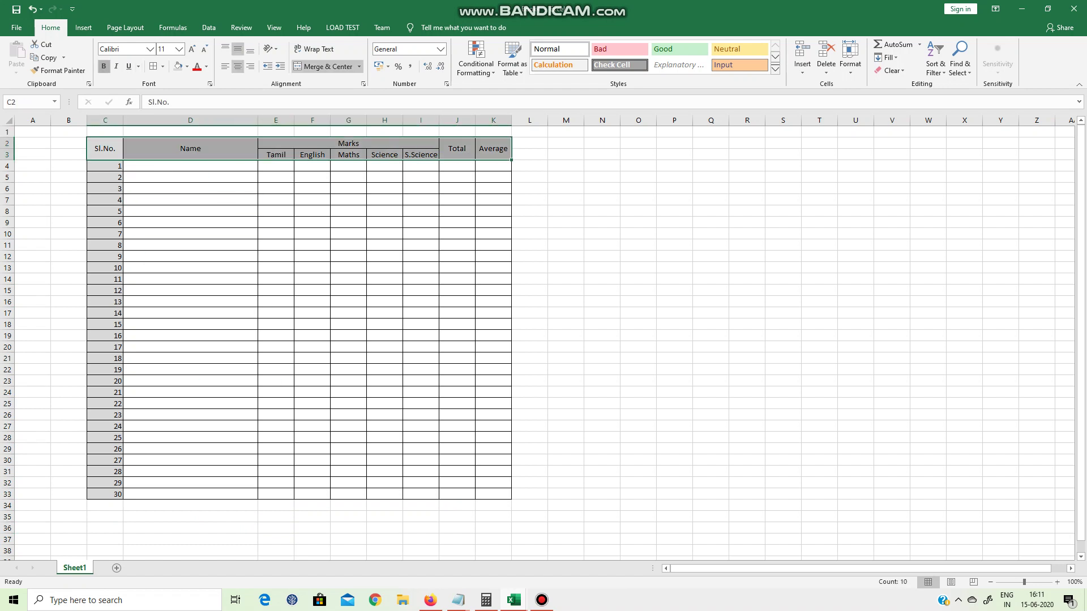
pyautogui.click(190, 347)
pyautogui.moveTo(105, 148); pyautogui.dragTo(105, 494)
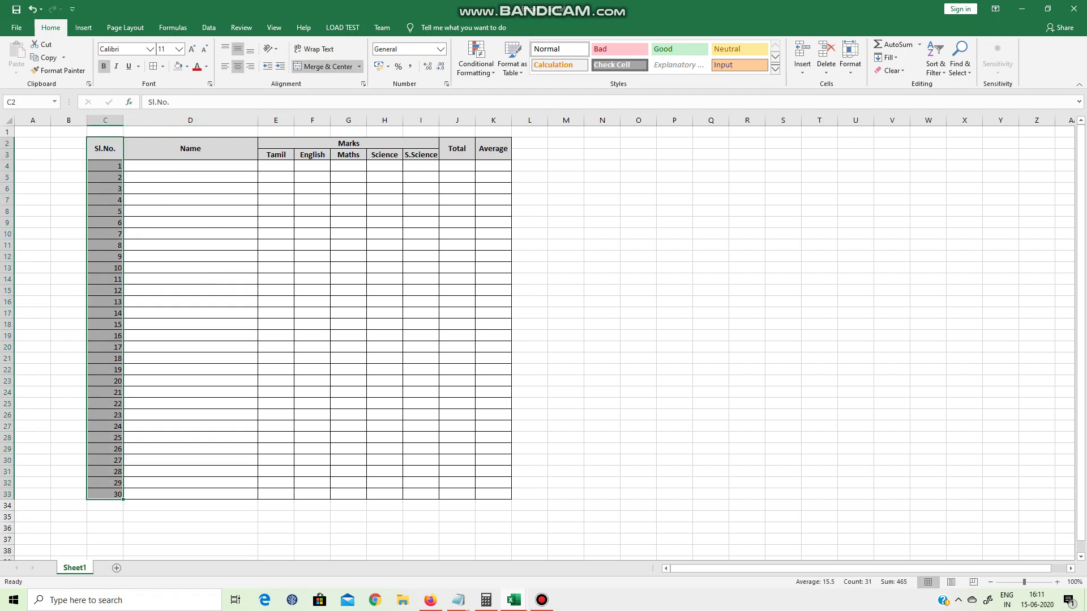
pyautogui.click(104, 66)
pyautogui.click(190, 313)
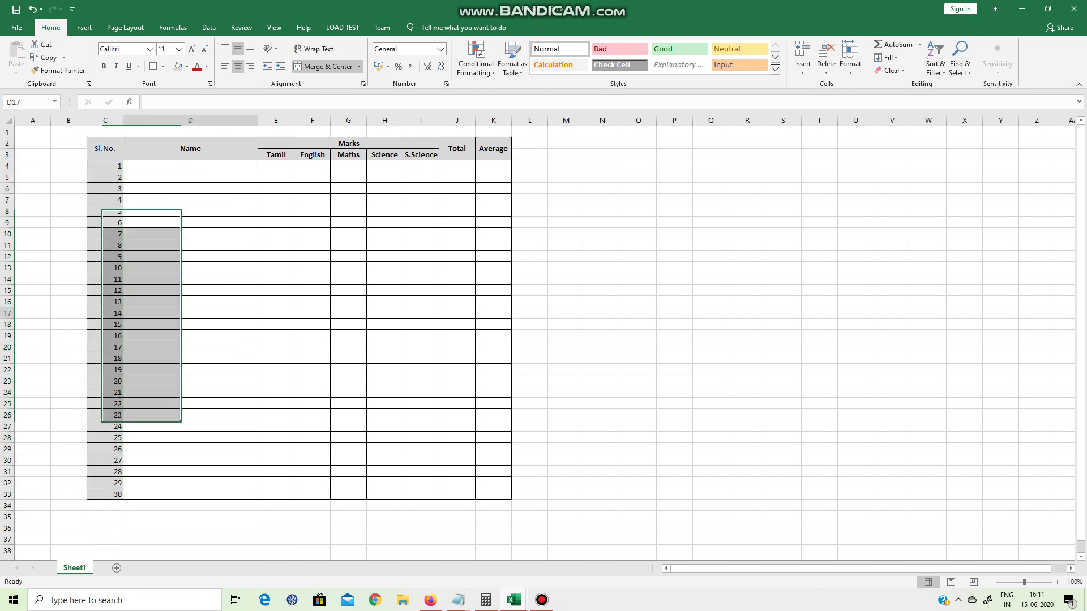
# Step: Center the serial numbers in C4:C33 horizontally
pyautogui.moveTo(105, 166); pyautogui.dragTo(105, 494)
pyautogui.click(238, 66)
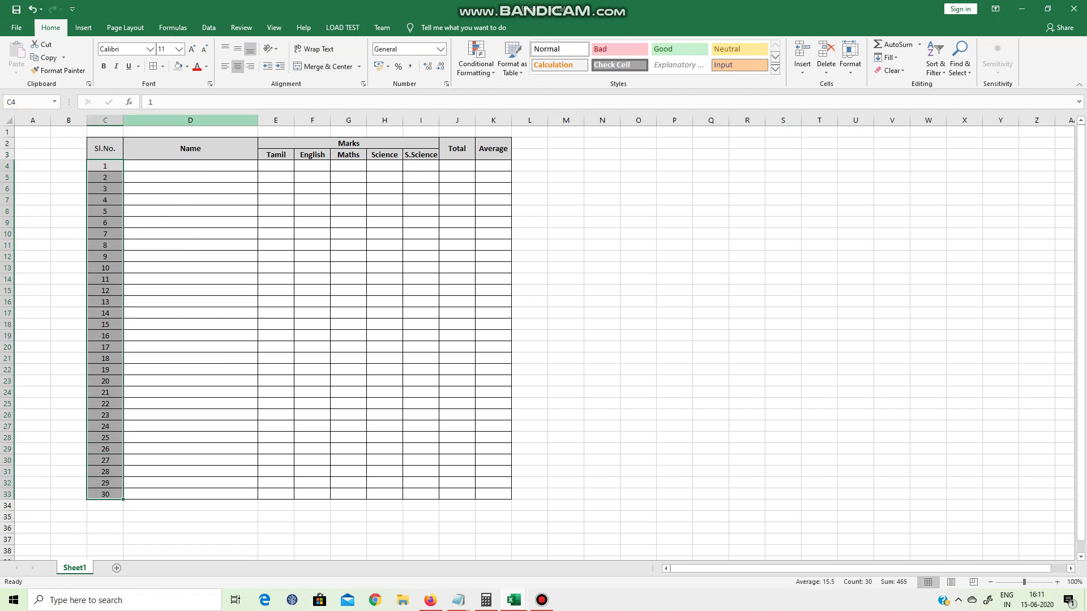
pyautogui.click(191, 404)
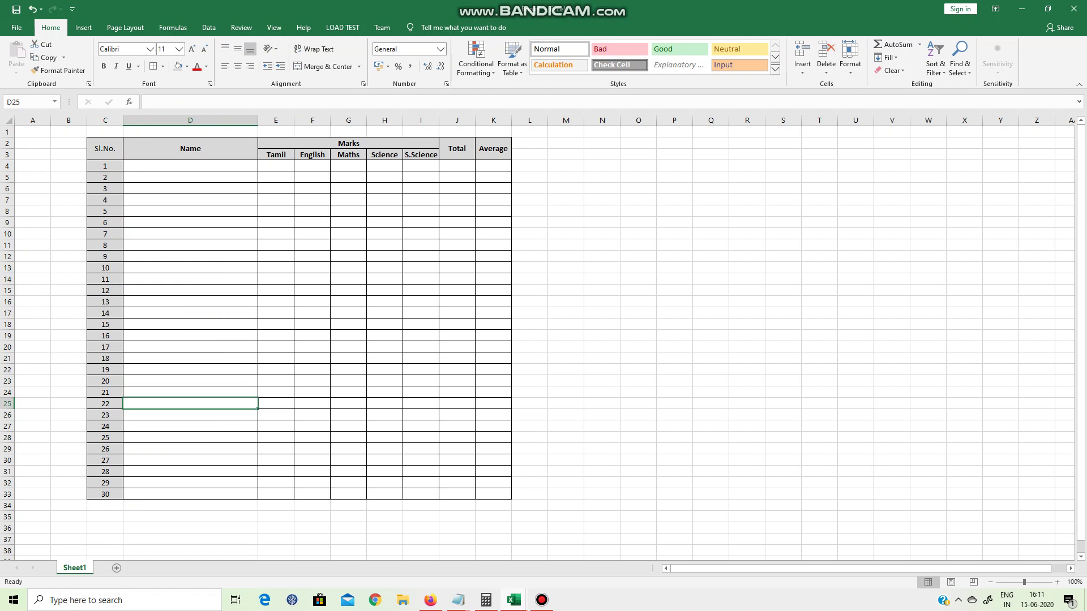
# Step: Enter the names of five students in D4:D8 of the Name column
pyautogui.click(190, 166)
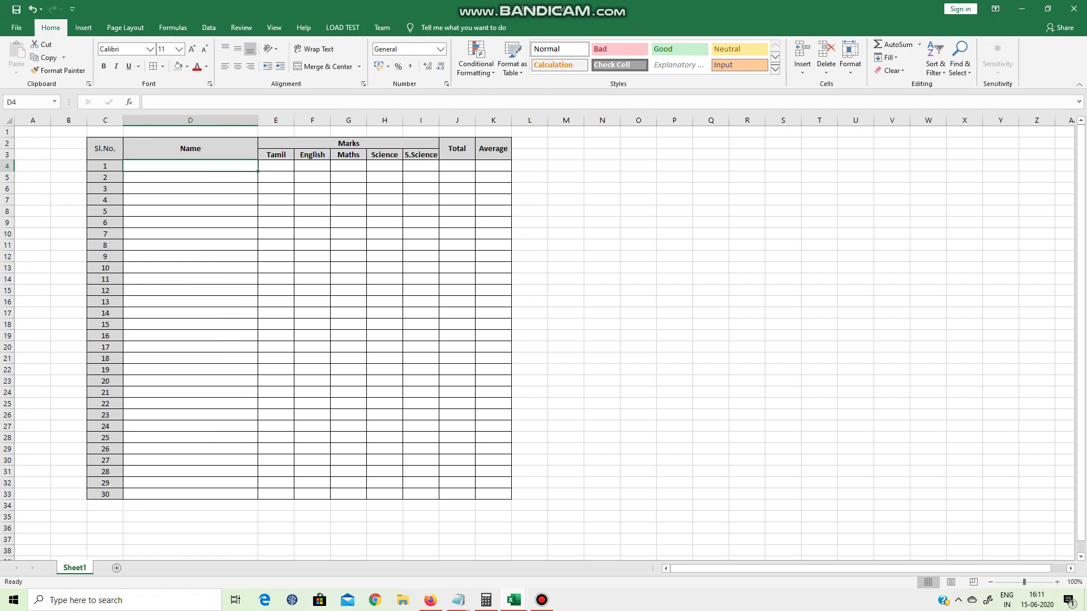
pyautogui.write('Senthilkumar')
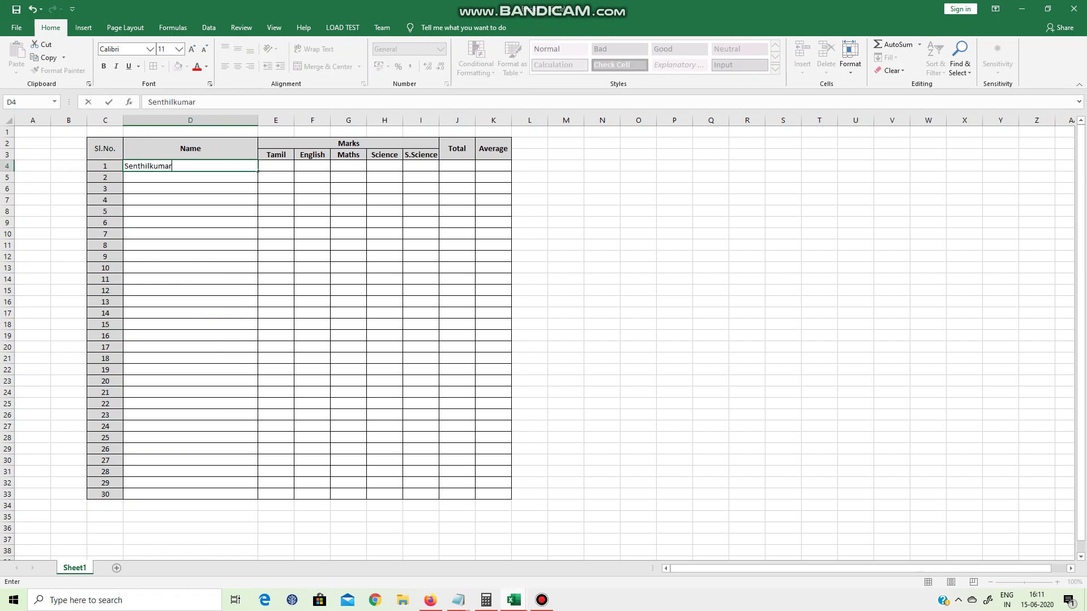
pyautogui.press('Return')
pyautogui.write('Raja')
pyautogui.press('Return')
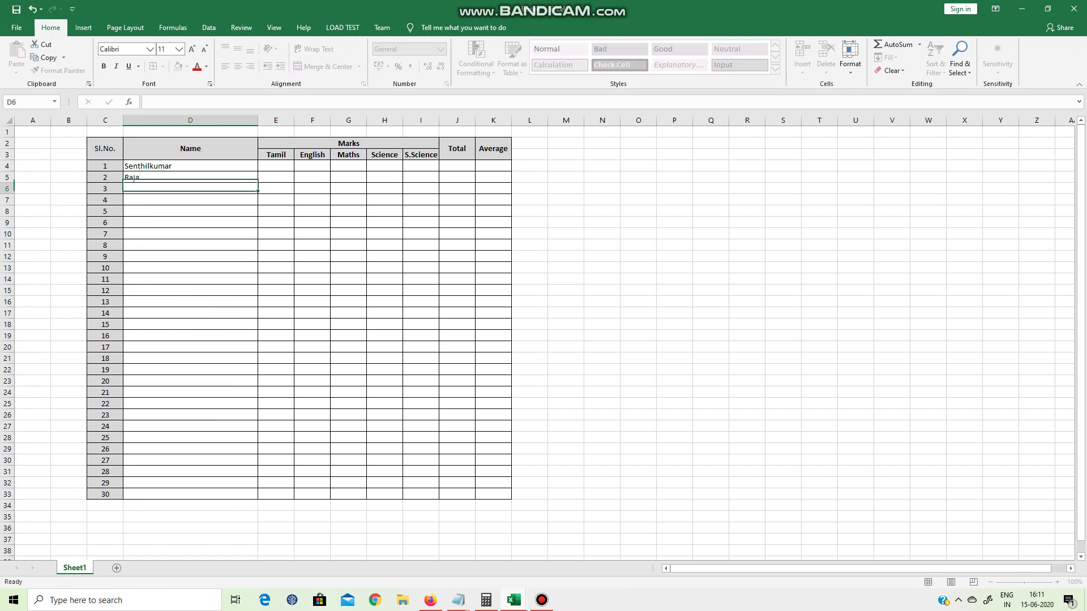
pyautogui.write('Ravi')
pyautogui.press('Return')
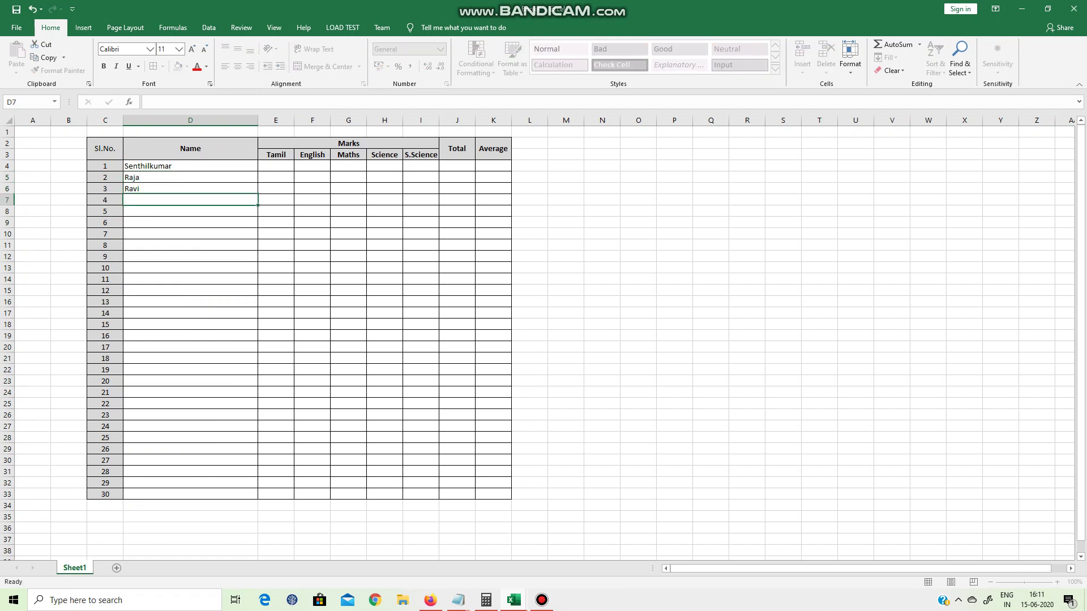
pyautogui.write('Kumar')
pyautogui.press('Return')
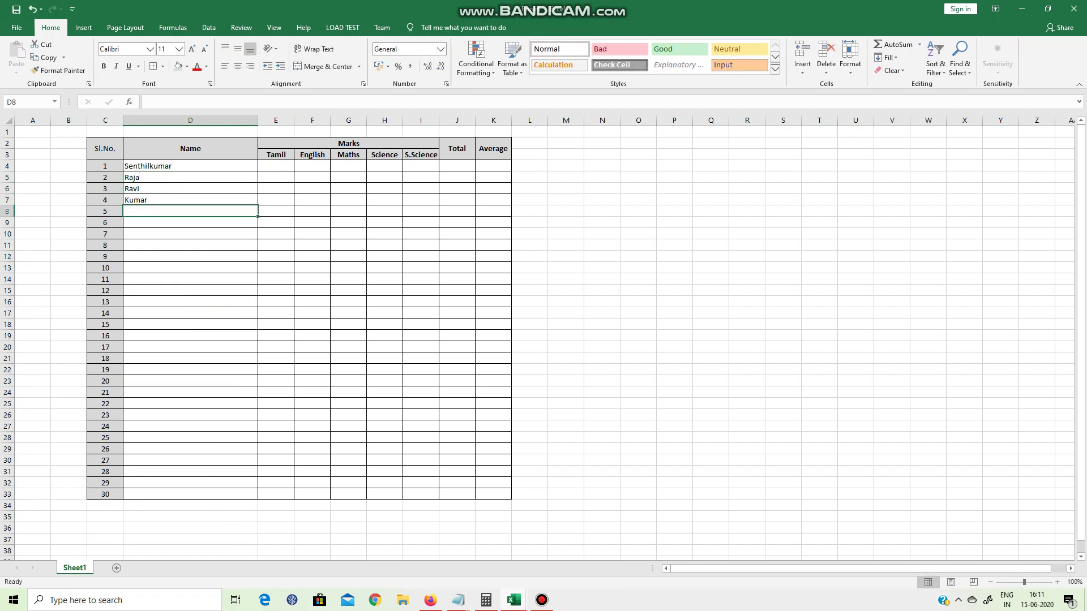
pyautogui.write('Ram')
pyautogui.press('Return')
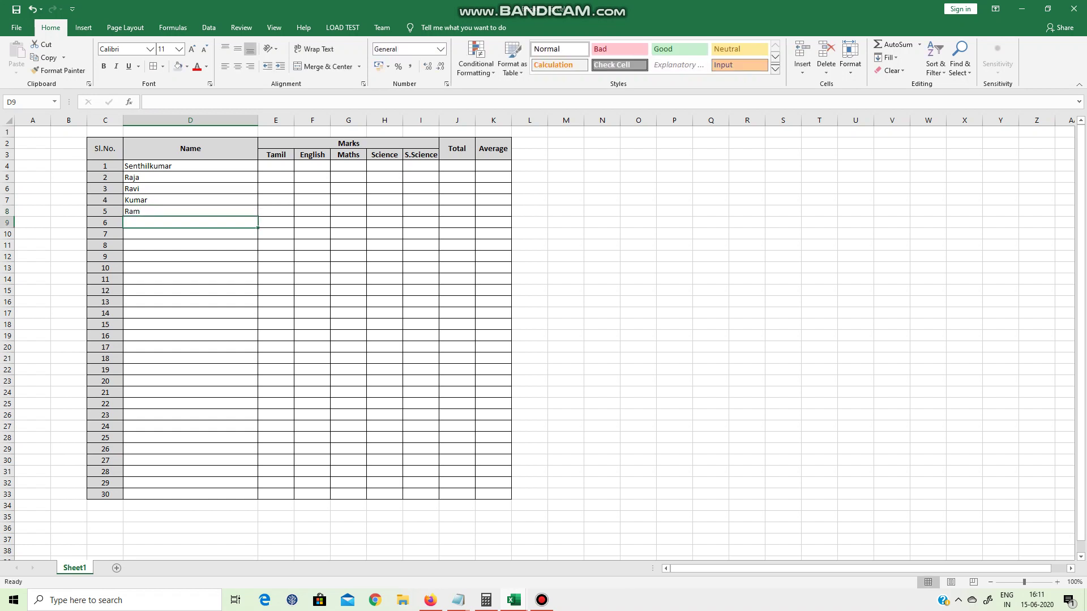
# Step: Enter the Tamil marks 56, 56, 45, 89 and 66 for the five students in E4:E8
pyautogui.click(276, 166)
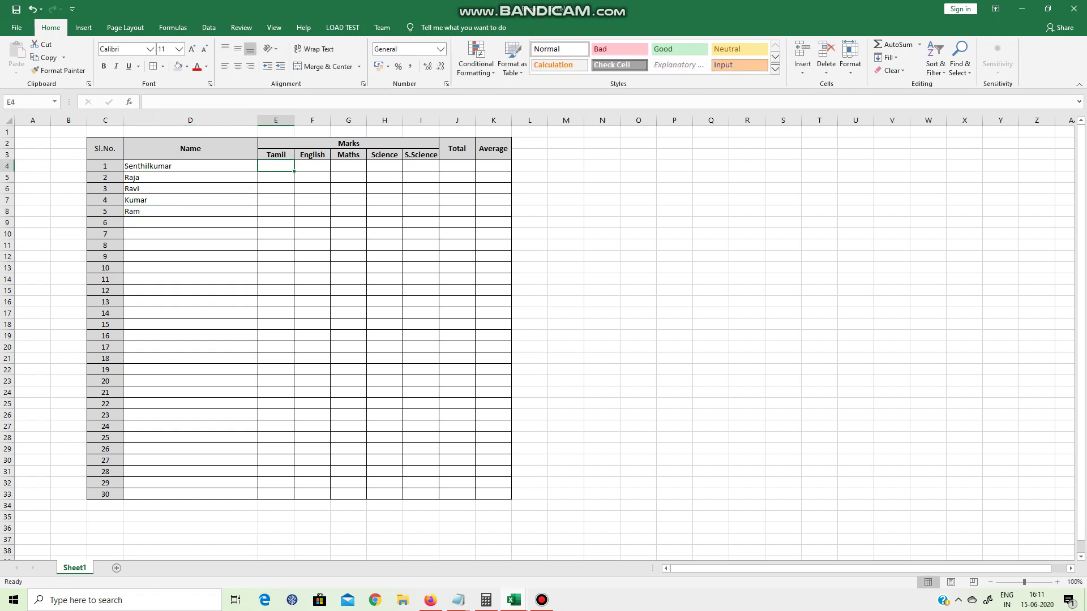
pyautogui.write('56')
pyautogui.press('Return')
pyautogui.write('56')
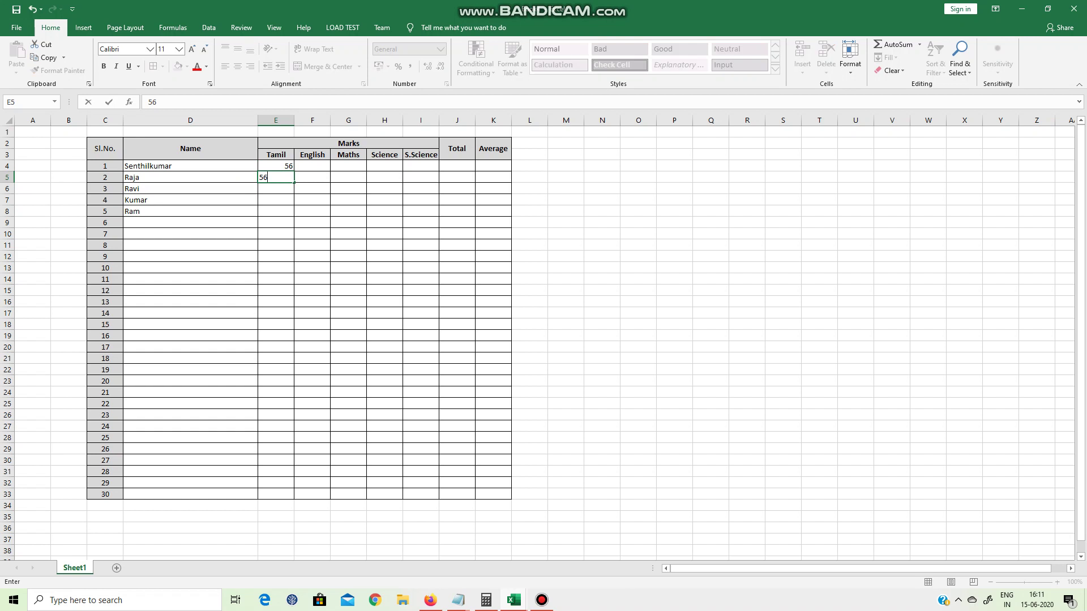
pyautogui.press('Return')
pyautogui.write('7')
pyautogui.press('Return')
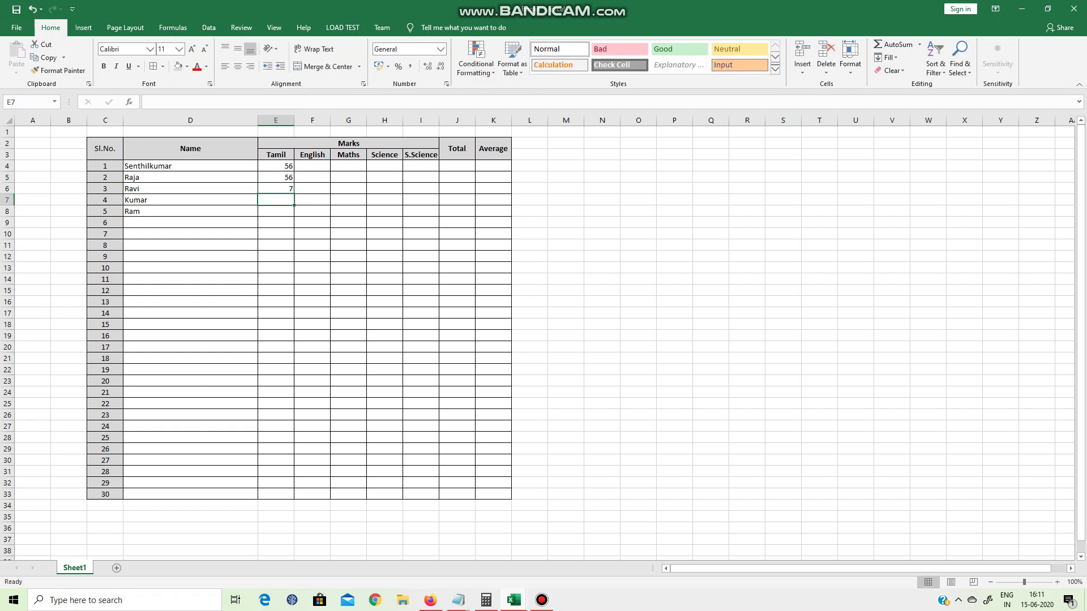
pyautogui.press('Up')
pyautogui.write('45')
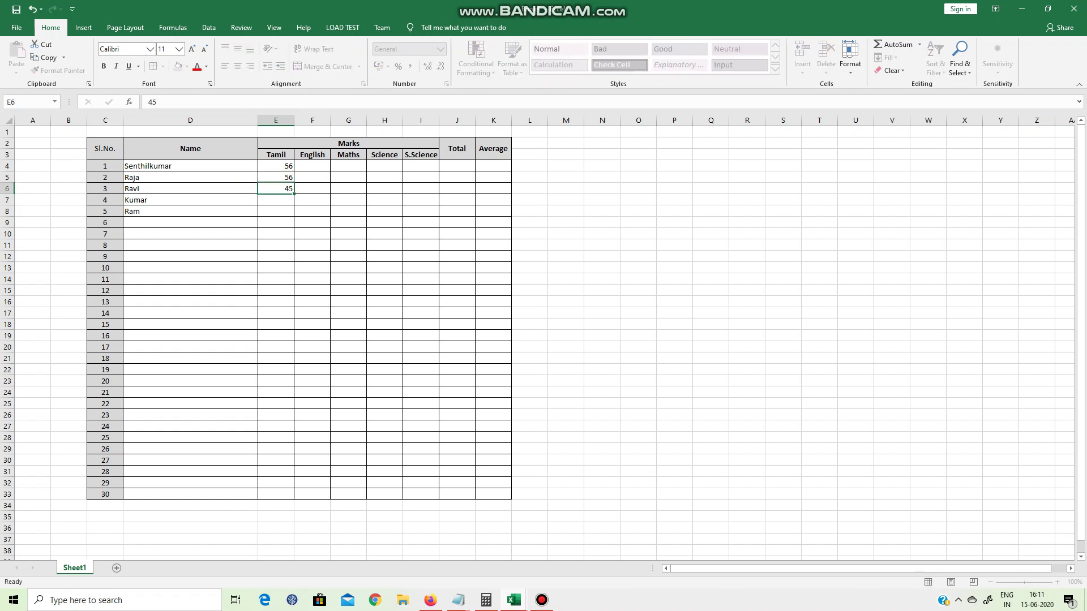
pyautogui.press('Return')
pyautogui.write('89')
pyautogui.press('Return')
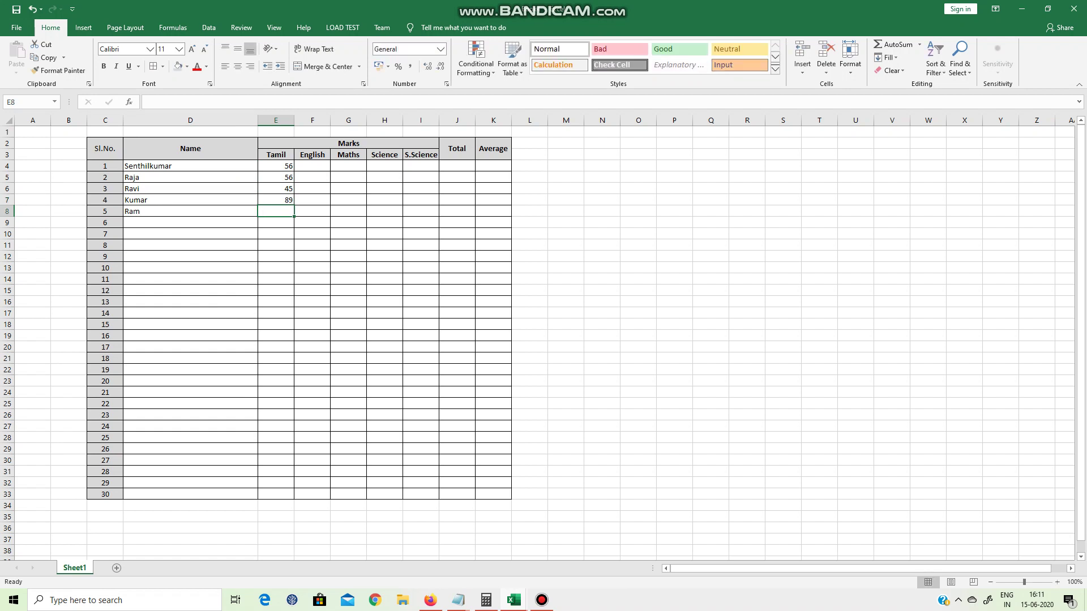
pyautogui.write('66')
pyautogui.press('Return')
# Step: Enter the English marks 67, 65, 78, 78 and 56 for the five students in F4:F8
pyautogui.click(312, 166)
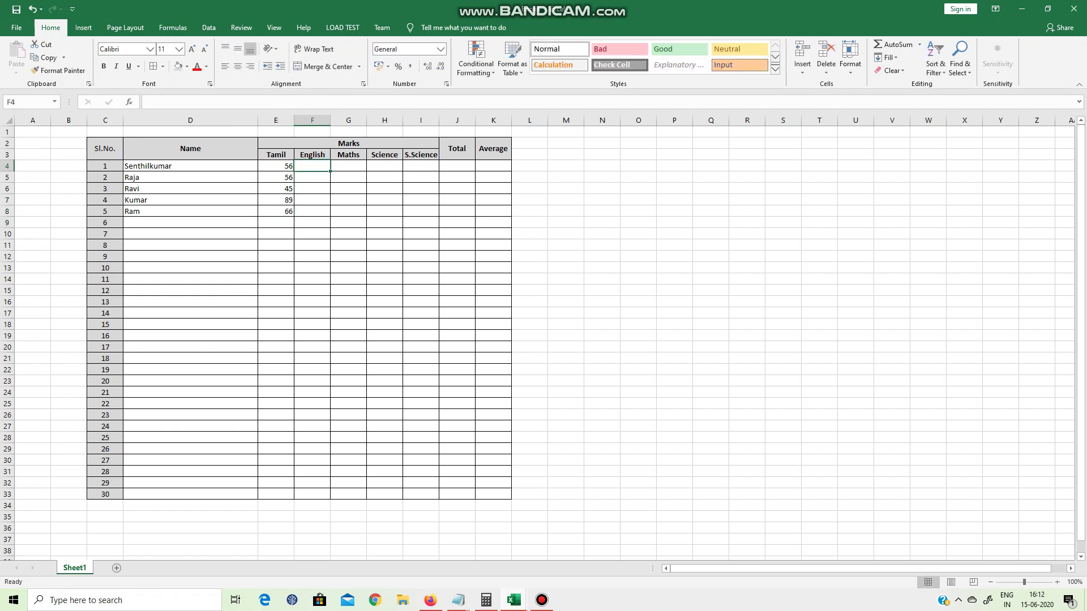
pyautogui.write('67')
pyautogui.press('Return')
pyautogui.write('65')
pyautogui.press('Return')
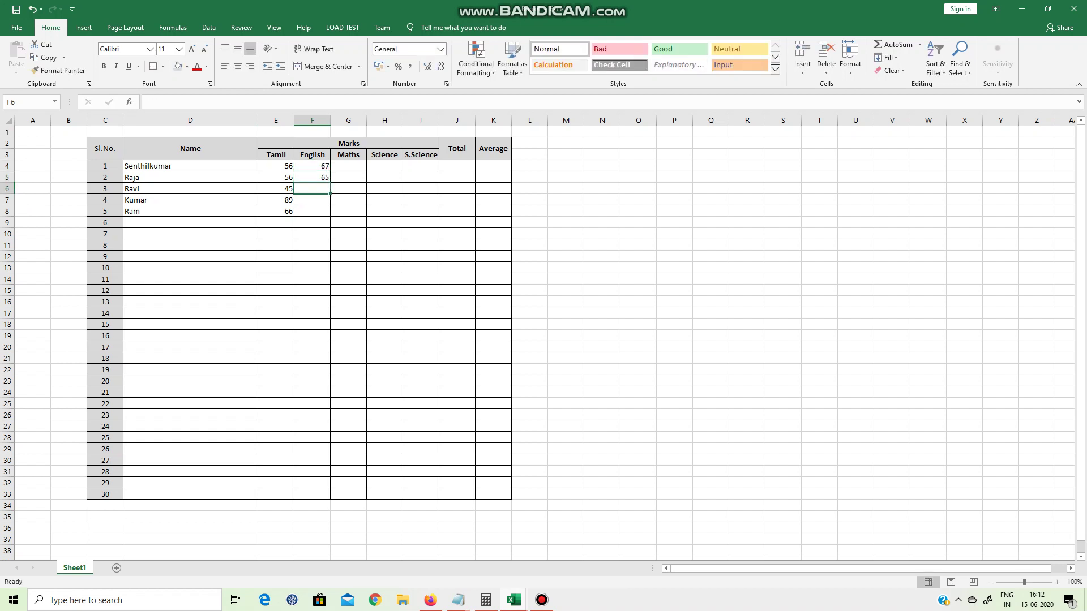
pyautogui.write('78')
pyautogui.press('Return')
pyautogui.write('78')
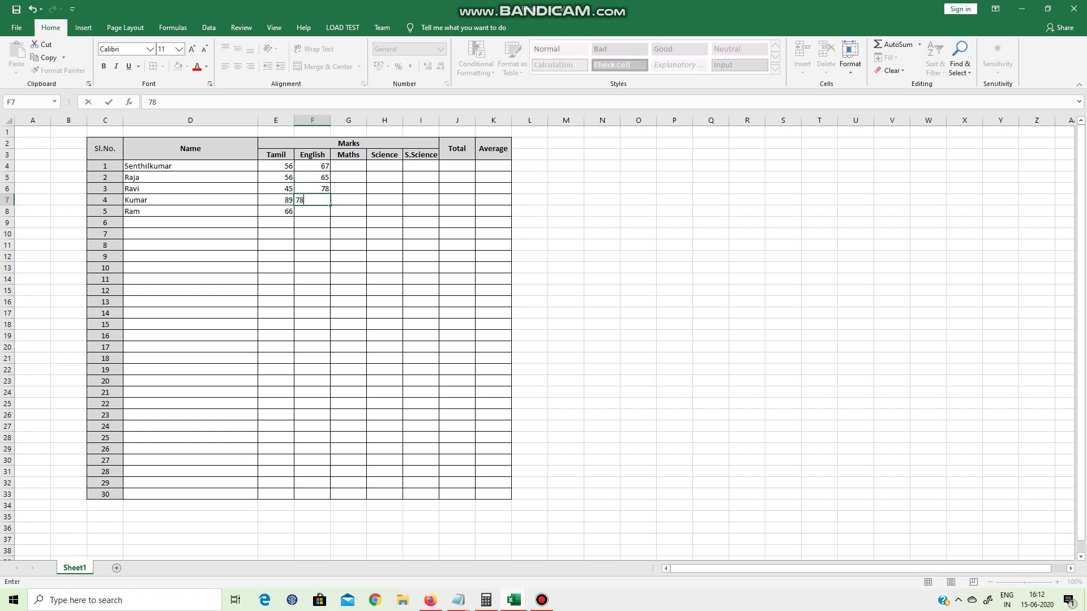
pyautogui.press('Return')
pyautogui.write('56')
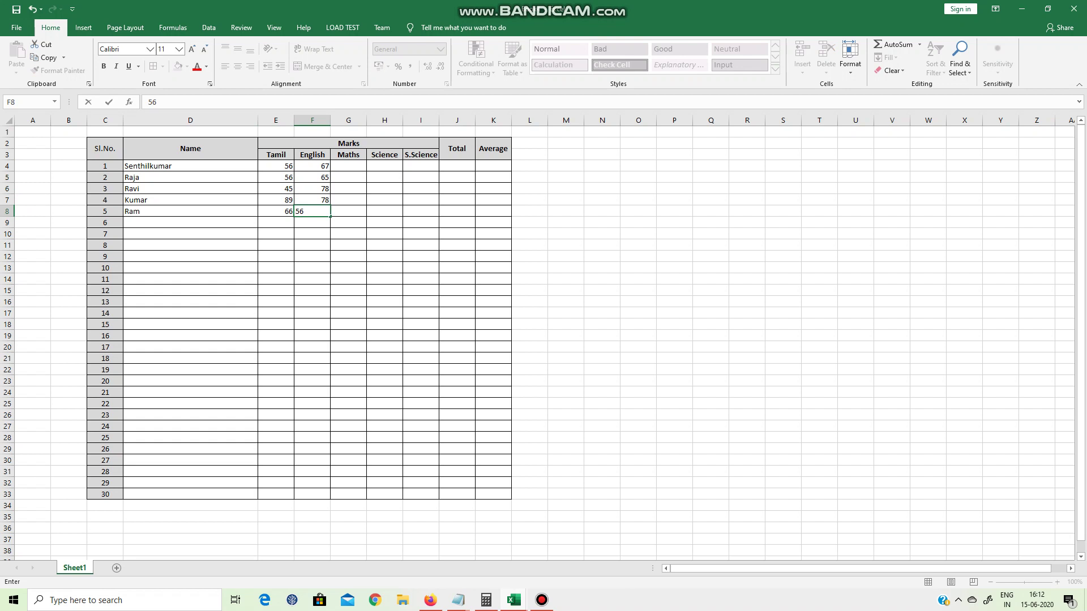
pyautogui.click(348, 166)
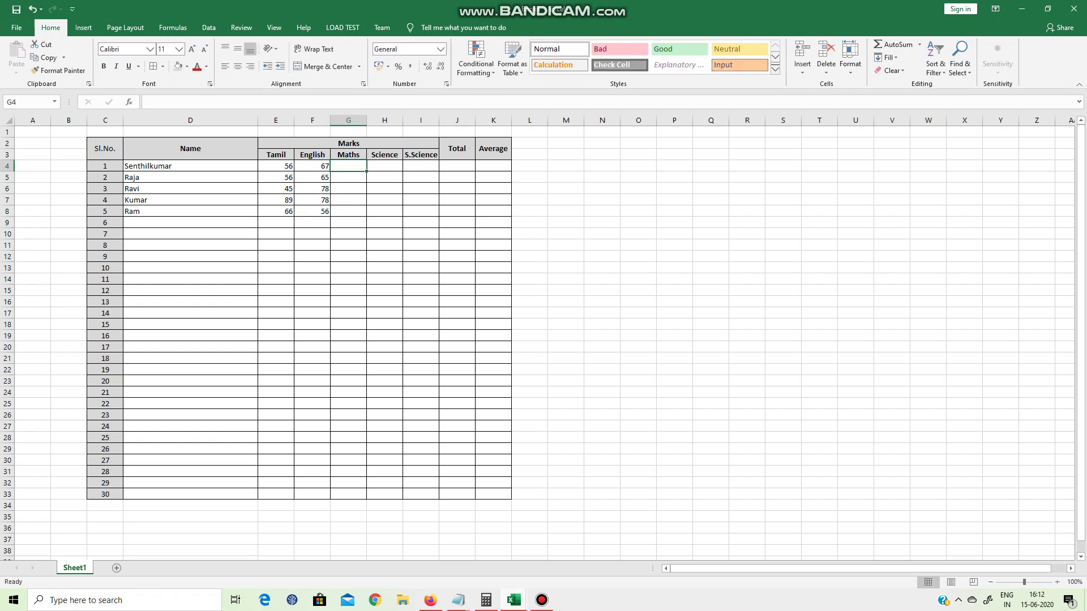
pyautogui.write('34')
pyautogui.press('Return')
pyautogui.write('34')
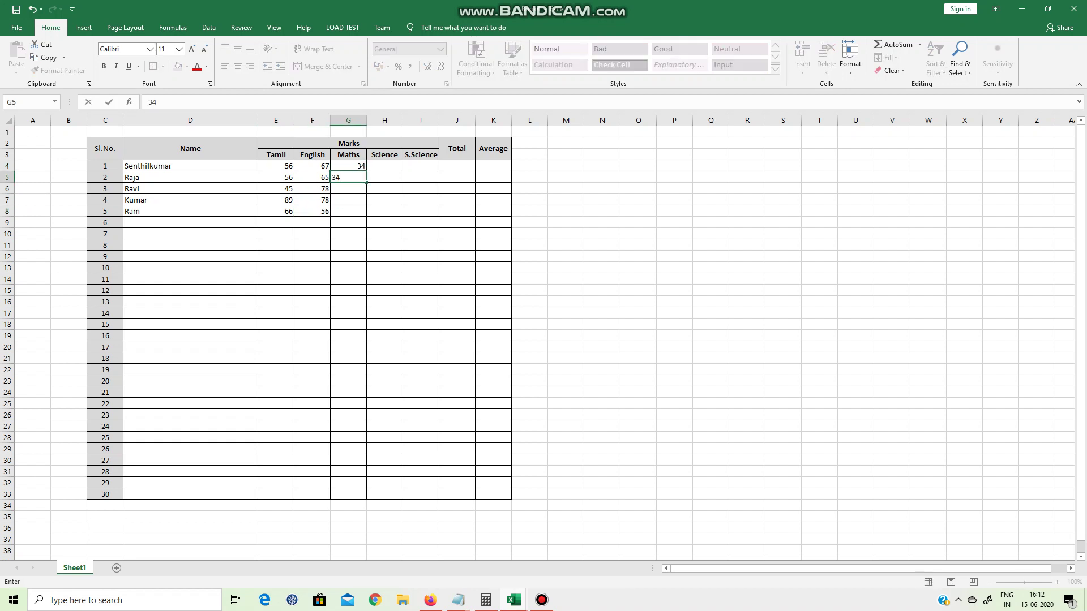
pyautogui.press('Up')
pyautogui.press('Up')
pyautogui.press('Down')
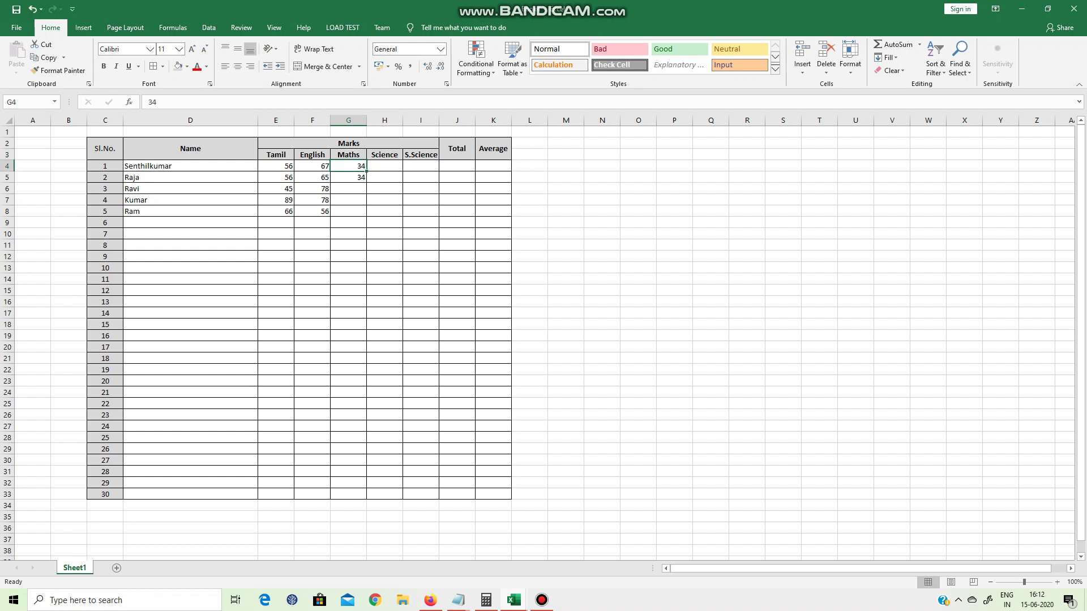
# Step: Enter the Maths marks 89, 67, 65, 54 and 55 for the five students in G4:G8
pyautogui.write('89')
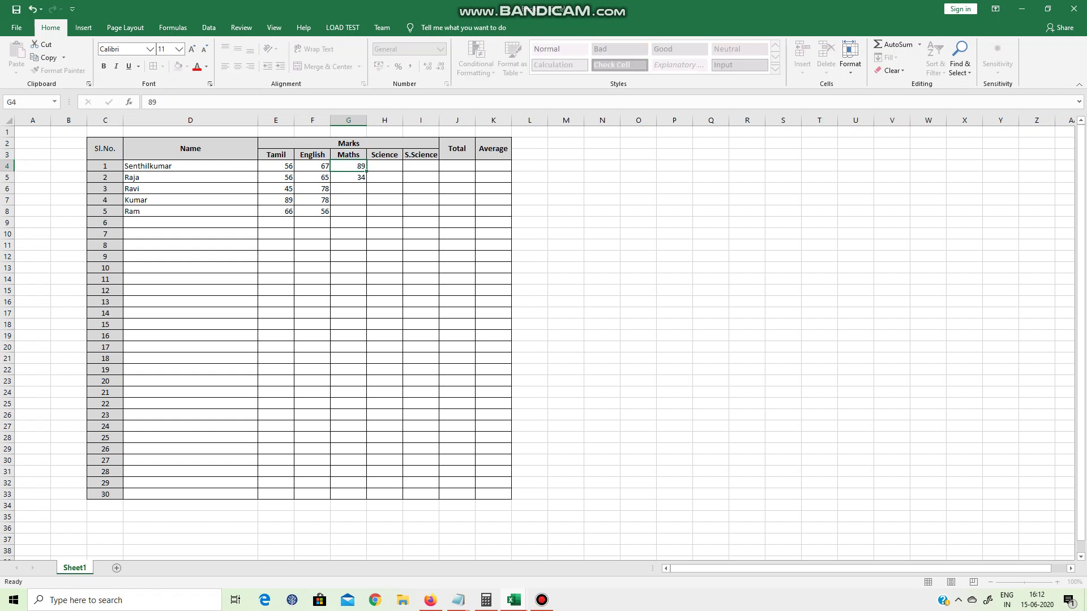
pyautogui.press('Return')
pyautogui.write('67')
pyautogui.press('Return')
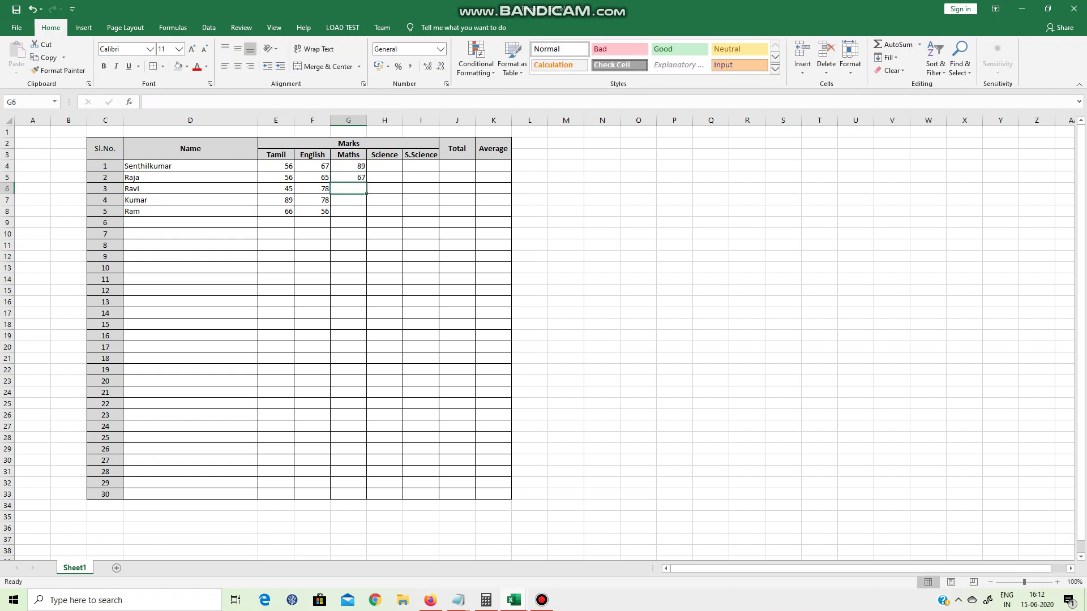
pyautogui.write('65')
pyautogui.press('Return')
pyautogui.write('54')
pyautogui.press('Return')
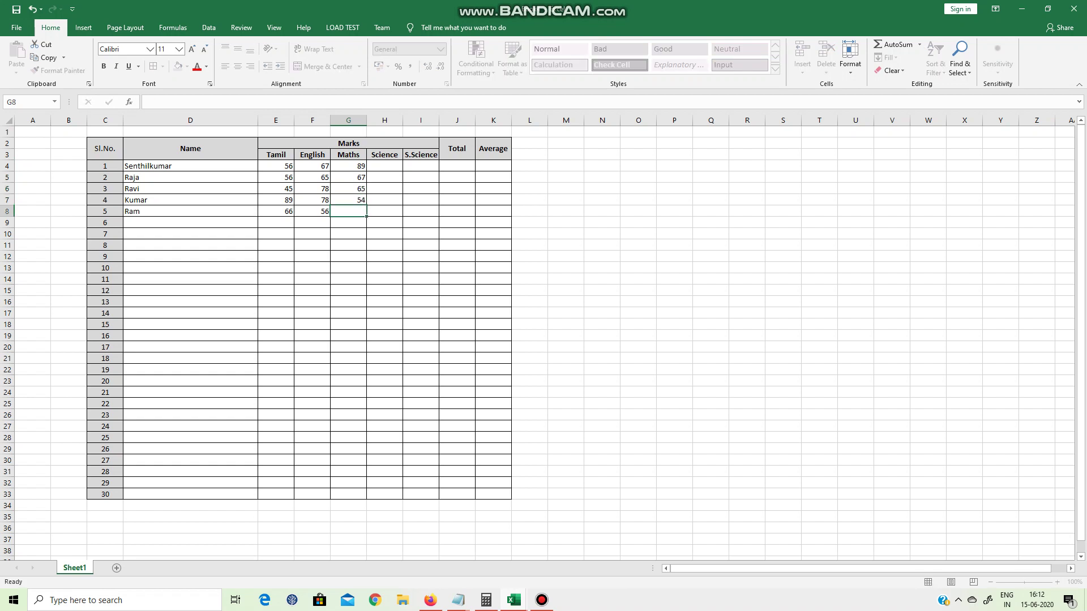
pyautogui.write('556')
pyautogui.press('Return')
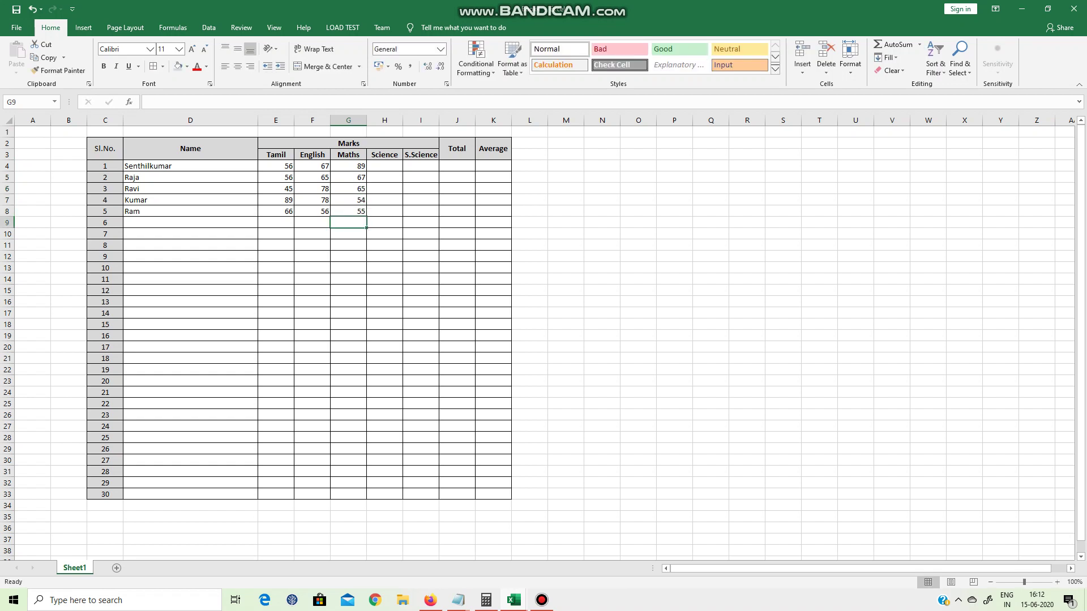
# Step: Enter the Science marks 56, 67, 67, 65 and 45 for the five students in H4:H8
pyautogui.press('Right')
pyautogui.press('Up')
pyautogui.press('Up')
pyautogui.press('Up')
pyautogui.press('Up')
pyautogui.press('Up')
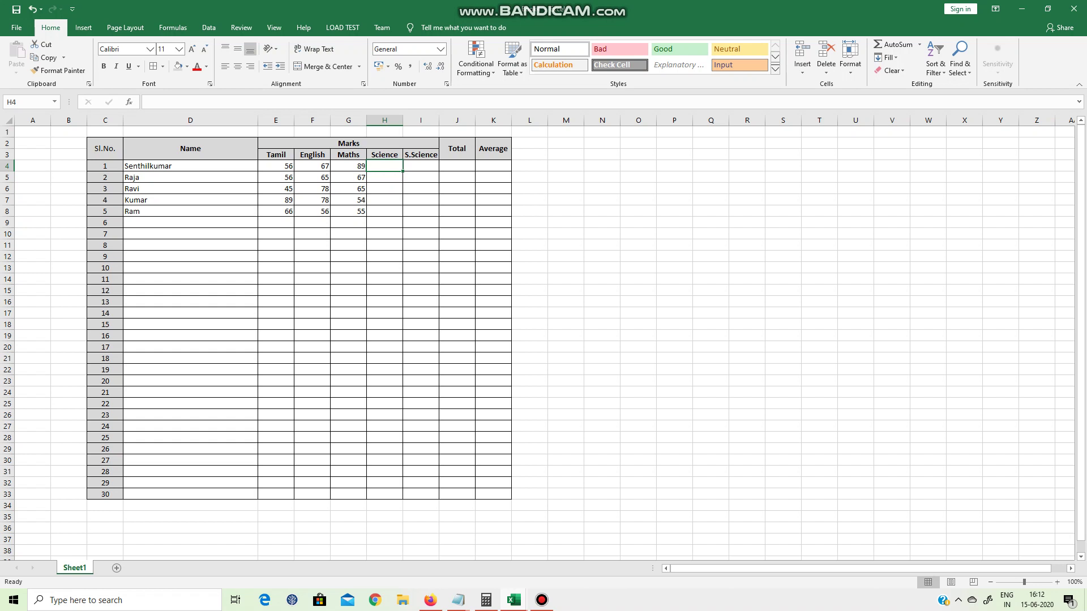
pyautogui.write('56')
pyautogui.press('Return')
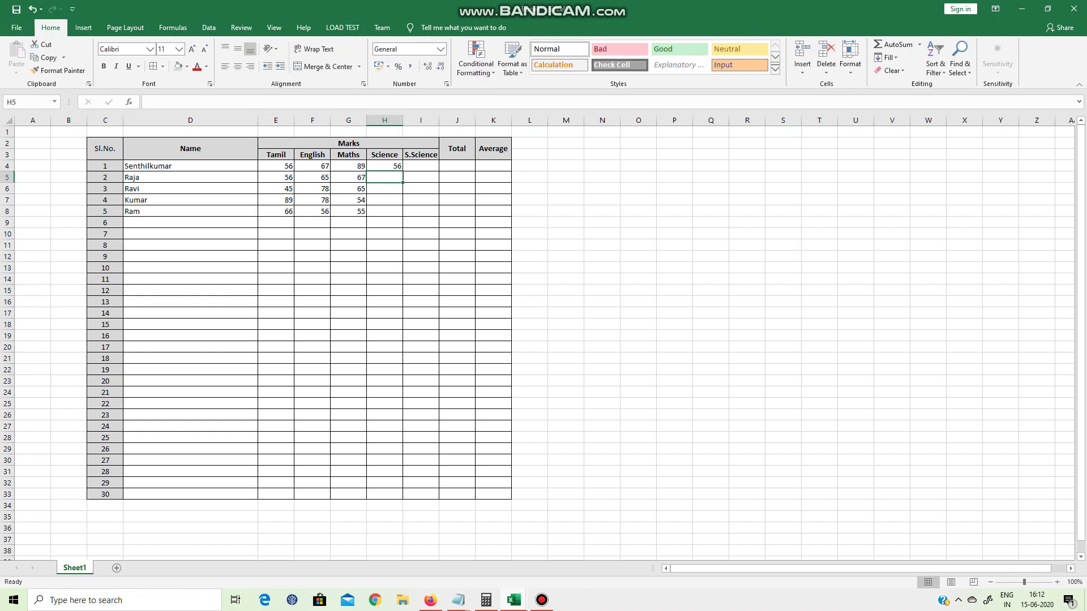
pyautogui.write('6789')
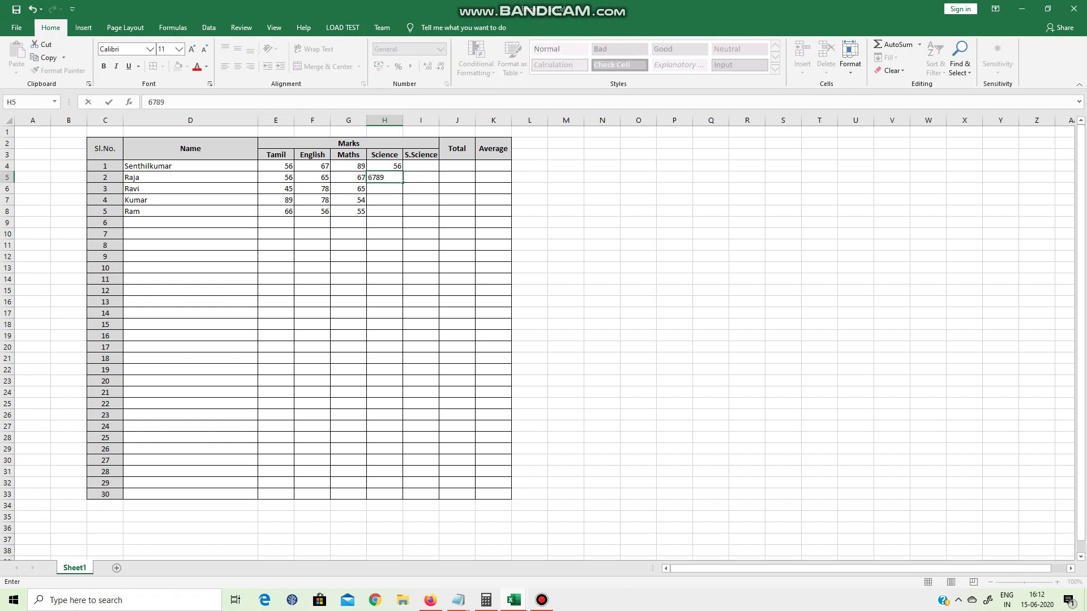
pyautogui.press('BackSpace')
pyautogui.press('BackSpace')
pyautogui.press('Return')
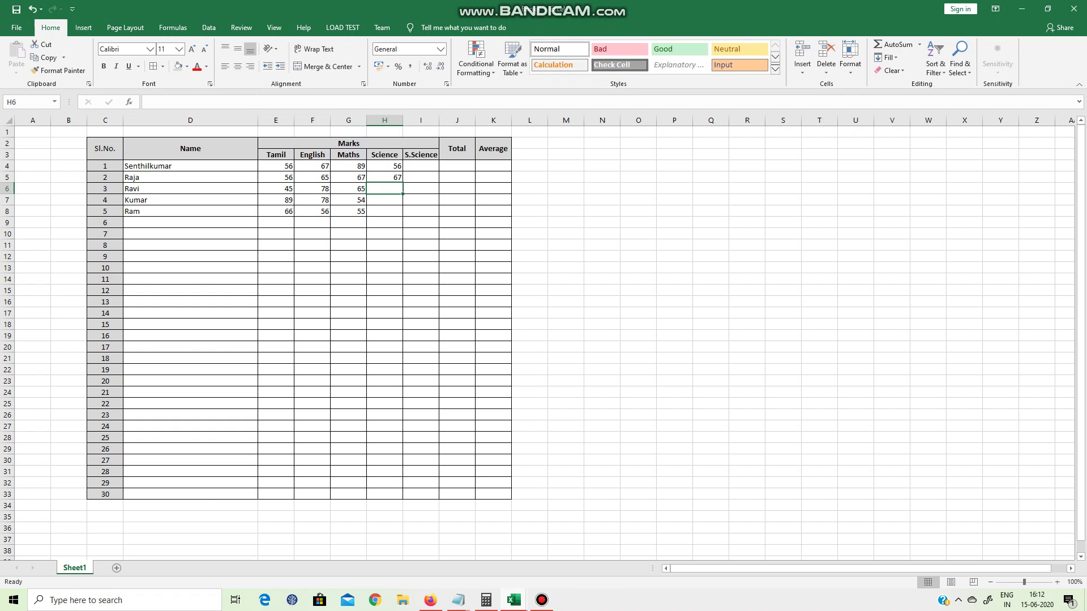
pyautogui.write('67')
pyautogui.press('Return')
pyautogui.write('6')
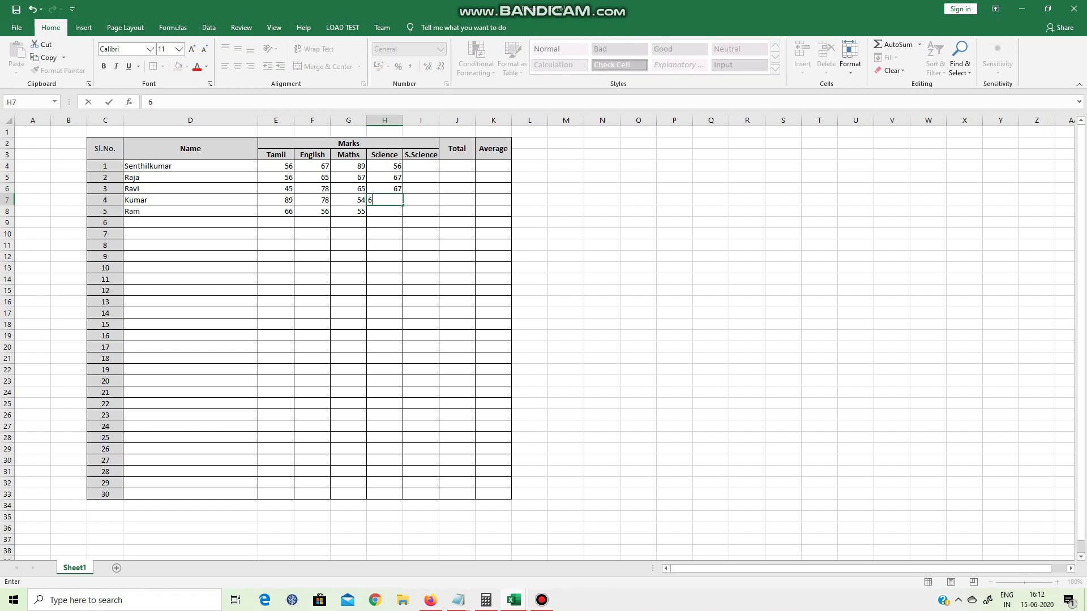
pyautogui.write('5')
pyautogui.press('Return')
pyautogui.write('45')
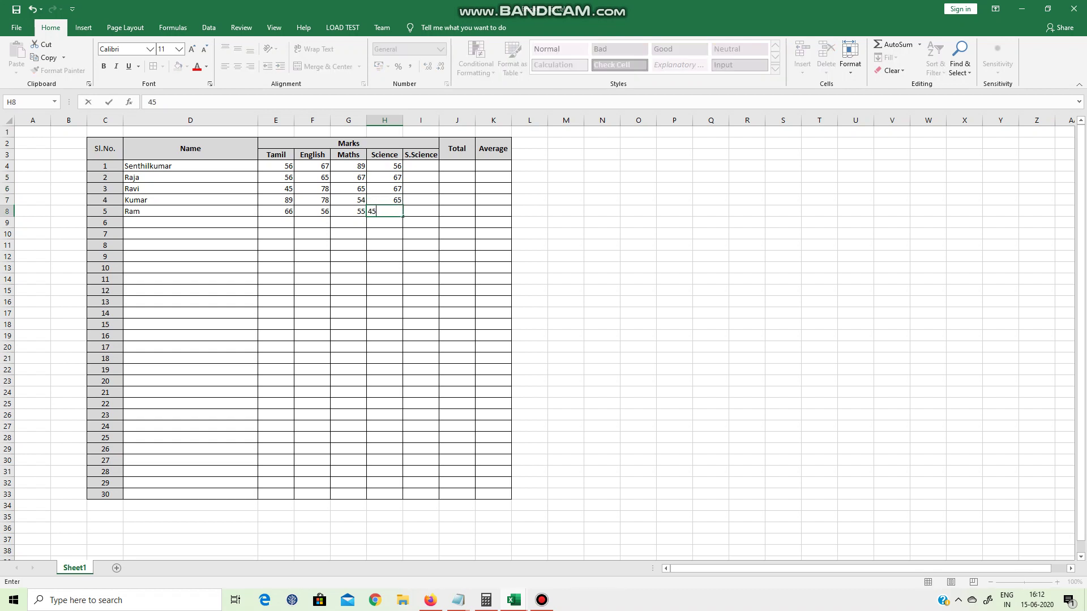
pyautogui.press('Tab')
# Step: Enter the S.Science marks 56, 56, 56, 45 and 56 for the five students in I4:I8
pyautogui.press('Up')
pyautogui.press('Up')
pyautogui.press('Up')
pyautogui.press('Up')
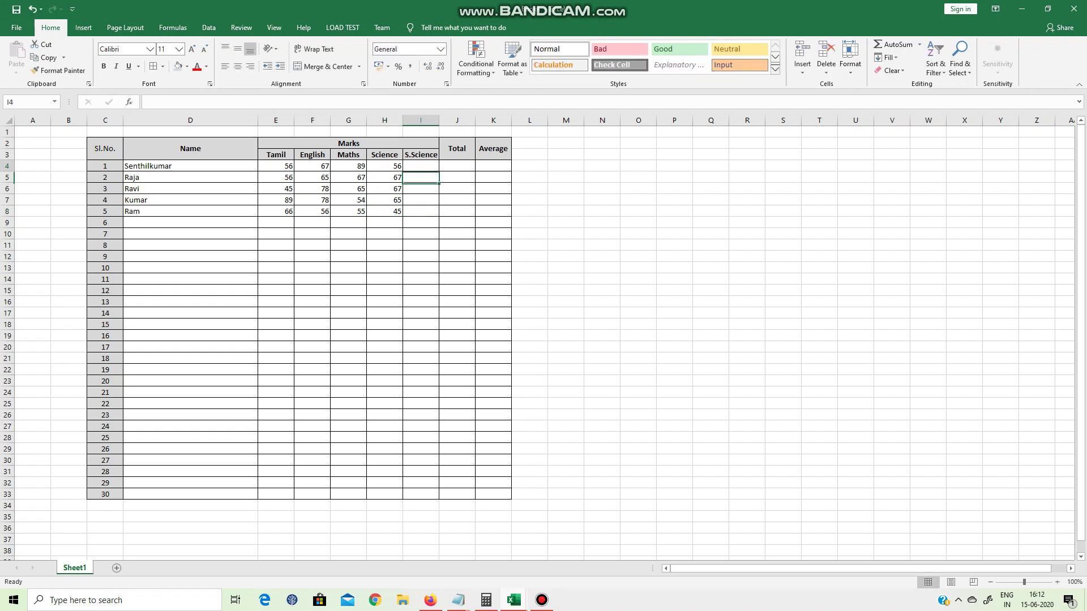
pyautogui.write('56')
pyautogui.press('Return')
pyautogui.write('56')
pyautogui.press('Return')
pyautogui.write('56')
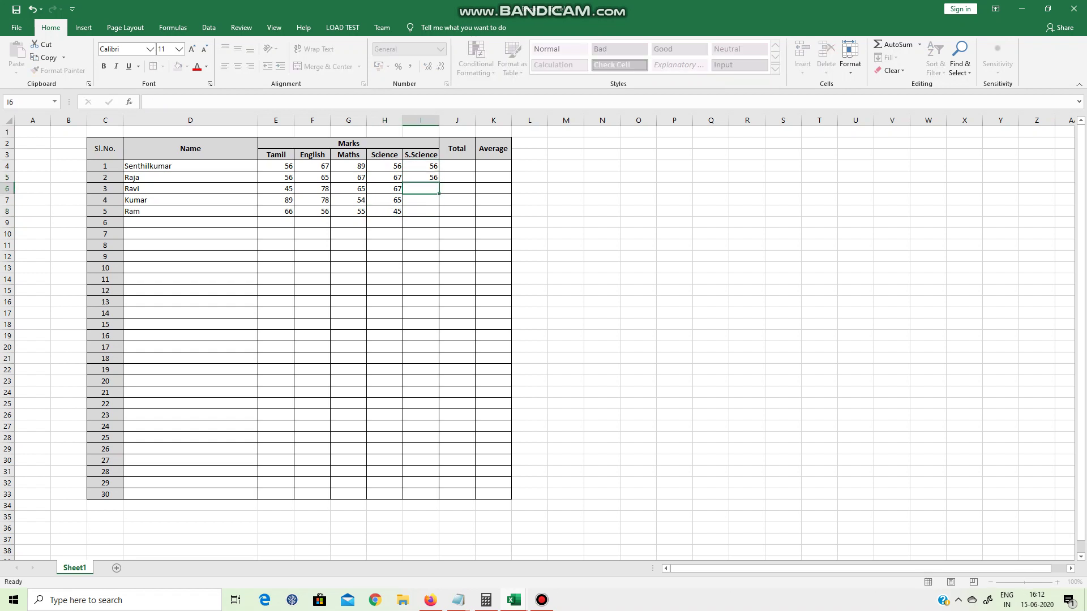
pyautogui.press('Return')
pyautogui.write('45')
pyautogui.press('Return')
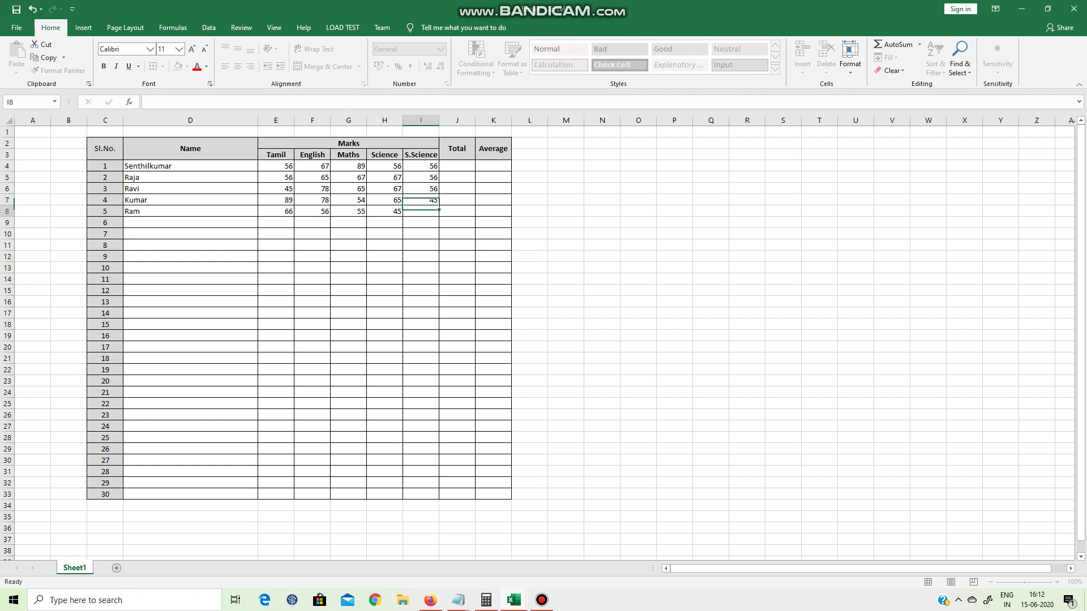
pyautogui.write('56')
pyautogui.press('Return')
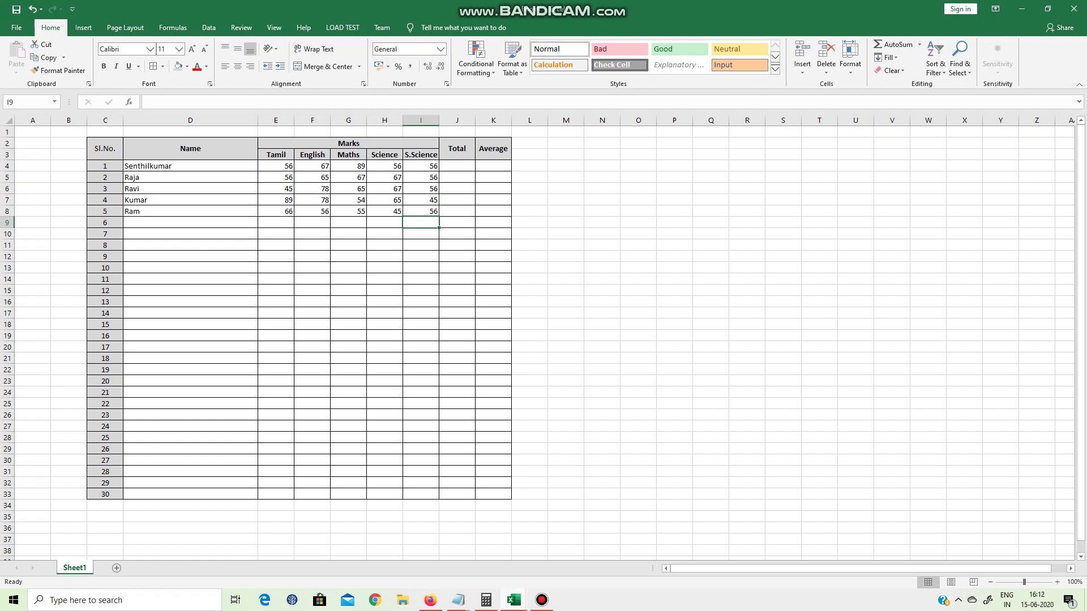
# Step: Widen the Total column slightly and add up the first student's marks E4:I4 in J4 with AutoSum
pyautogui.moveTo(475, 120); pyautogui.dragTo(489, 120)
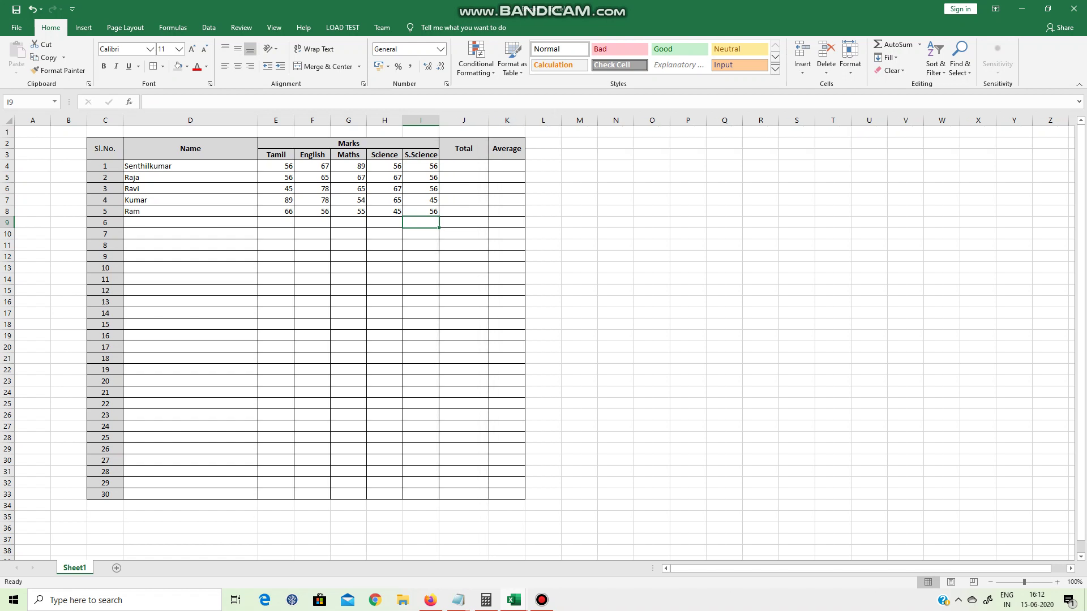
pyautogui.moveTo(275, 166); pyautogui.dragTo(473, 166)
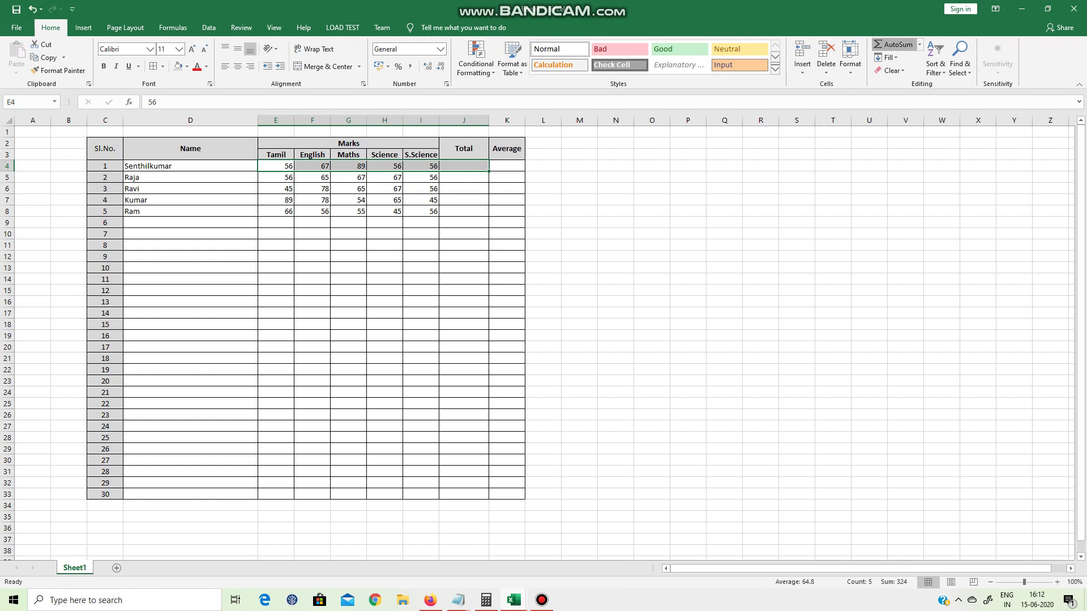
pyautogui.click(894, 45)
pyautogui.click(463, 245)
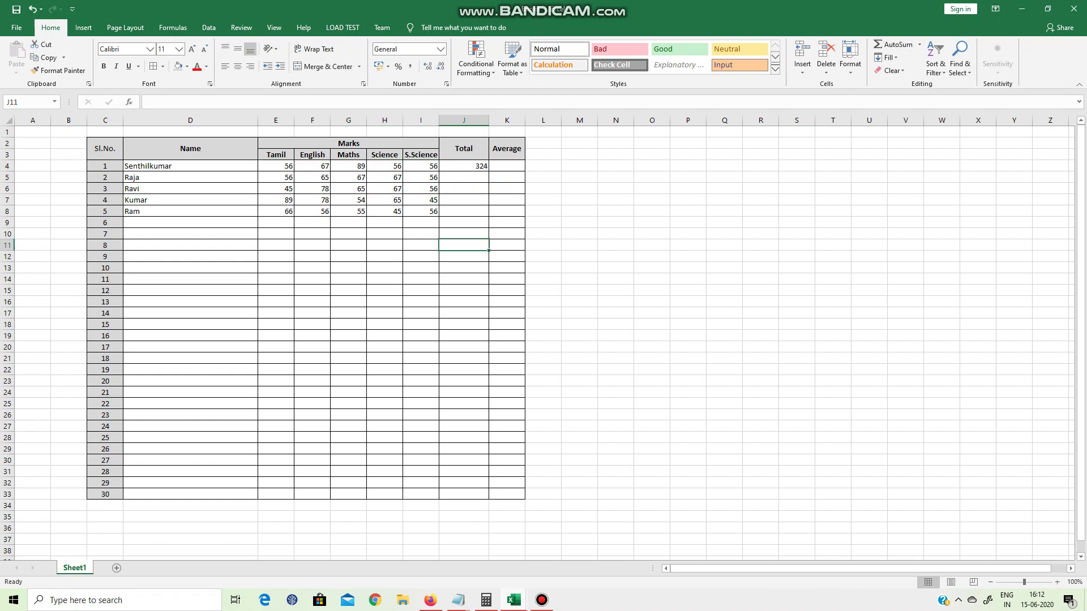
# Step: Fill the total formula from J4 down to J33
pyautogui.click(464, 166)
pyautogui.moveTo(489, 171); pyautogui.dragTo(488, 498)
pyautogui.click(651, 370)
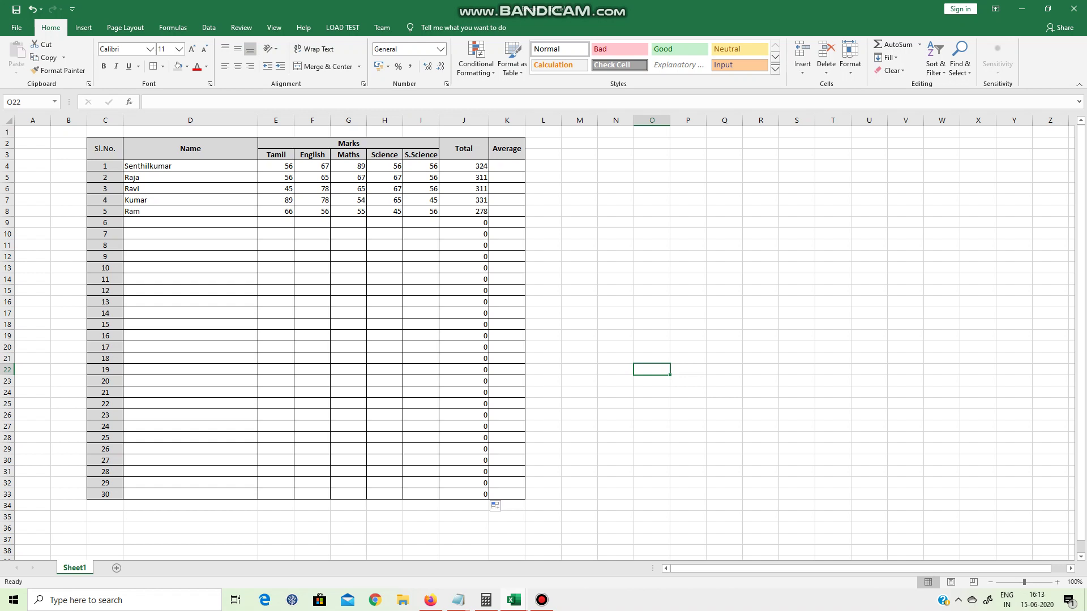
# Step: Label D34 as Total and sum the Tamil marks E4:E33 in E34 with AutoSum
pyautogui.click(190, 505)
pyautogui.write('Total')
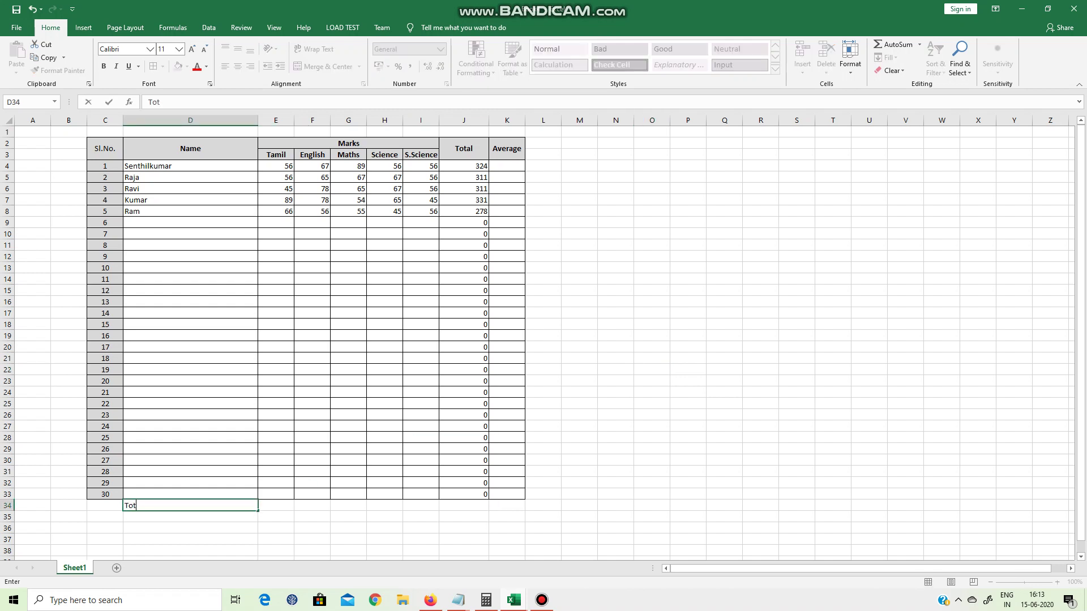
pyautogui.press('Return')
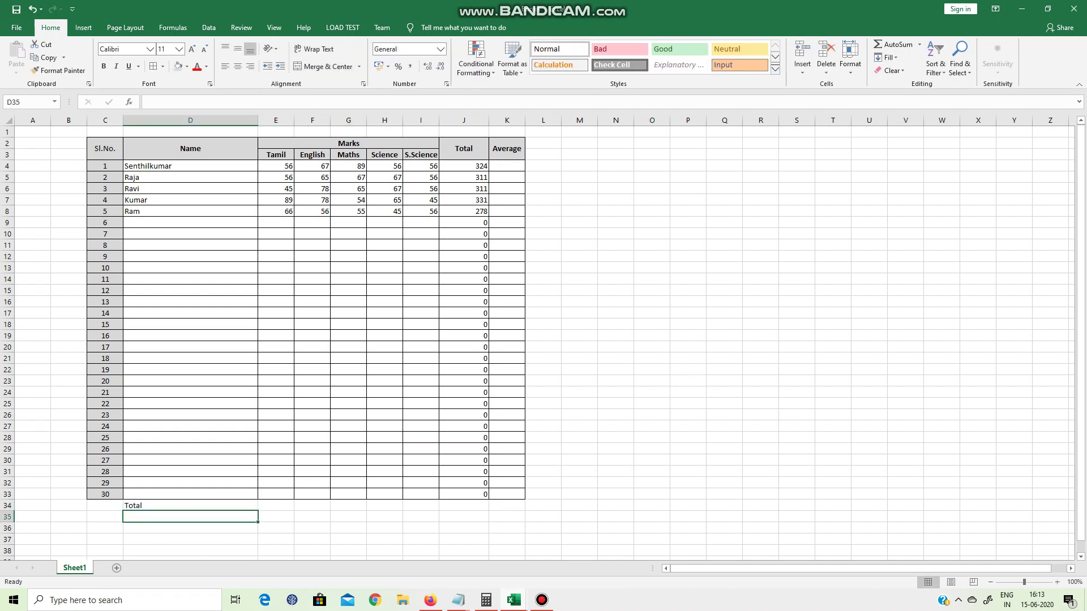
pyautogui.moveTo(276, 166); pyautogui.dragTo(276, 506)
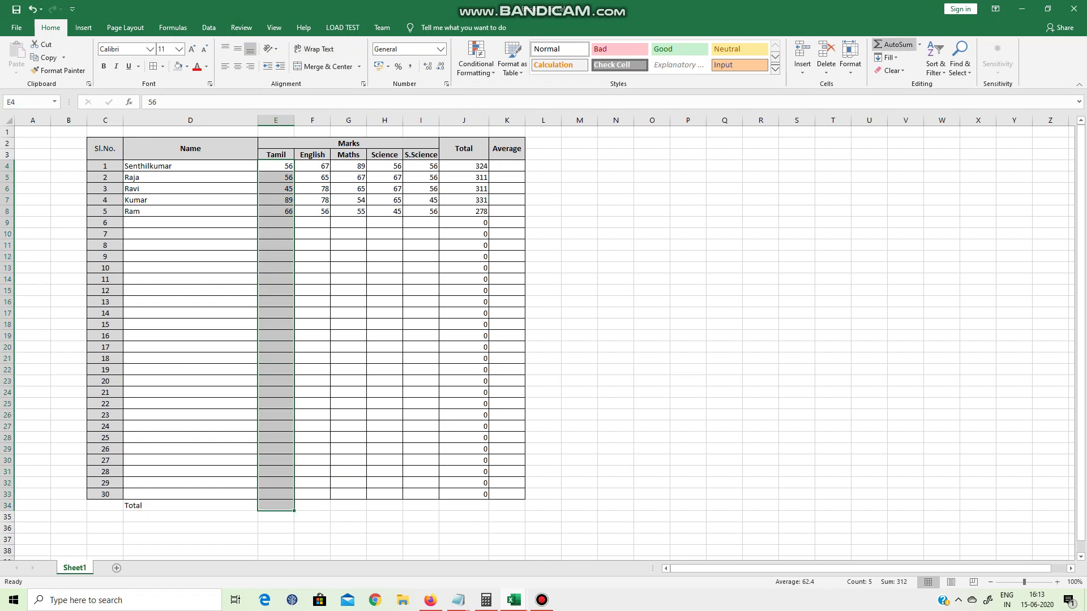
pyautogui.click(893, 44)
pyautogui.click(312, 558)
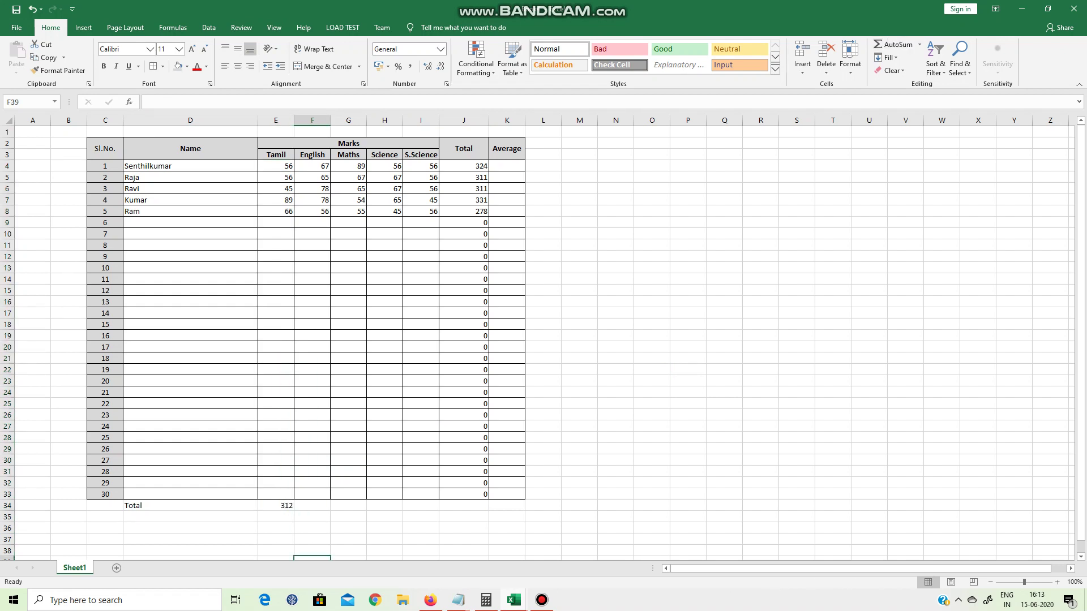
# Step: Fill the sum formula from E34 across to J34 for the other subjects and the Total column
pyautogui.click(276, 506)
pyautogui.moveTo(294, 511); pyautogui.dragTo(488, 507)
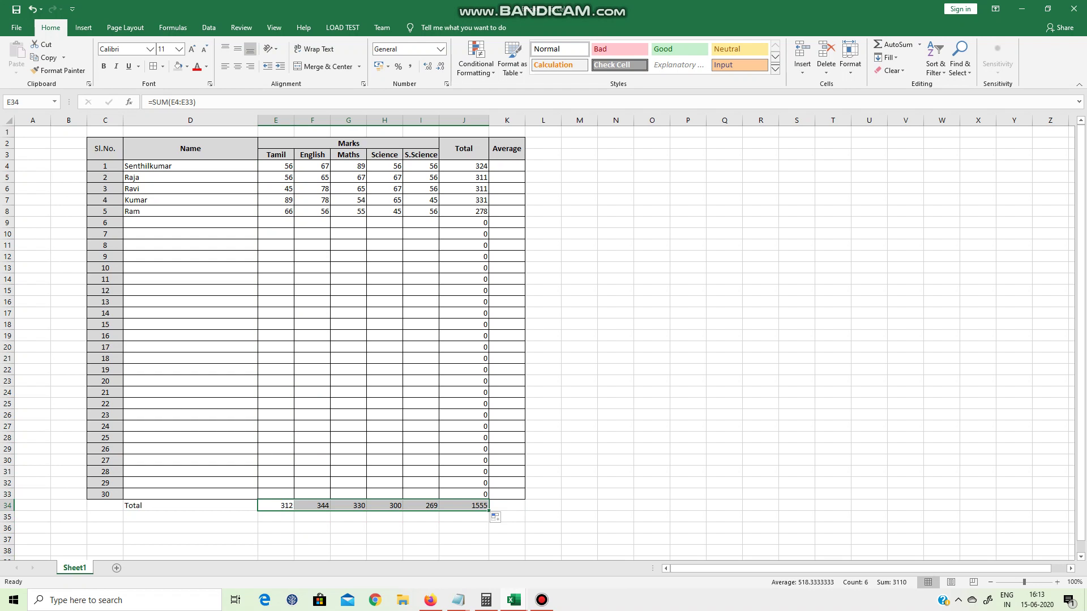
pyautogui.click(579, 482)
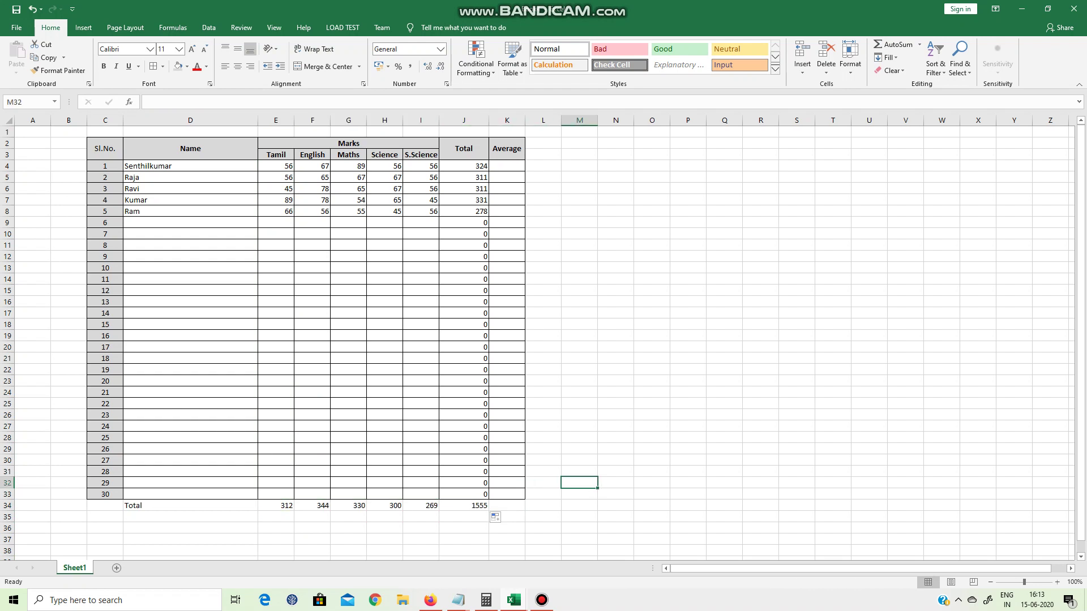
# Step: Calculate the first student's average in K4 with the formula =J4/5
pyautogui.click(507, 166)
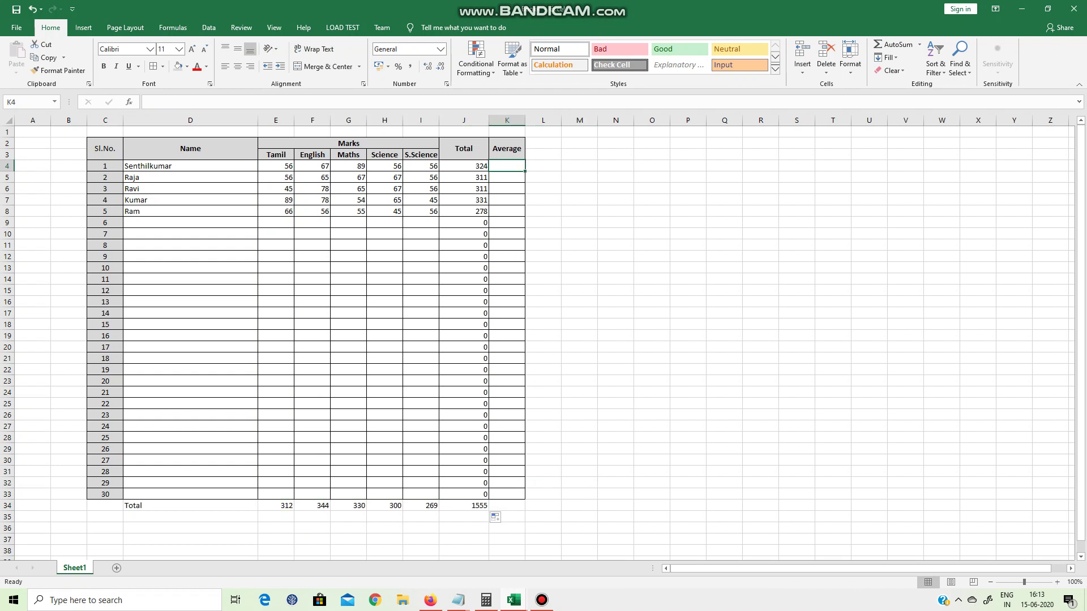
pyautogui.write('=')
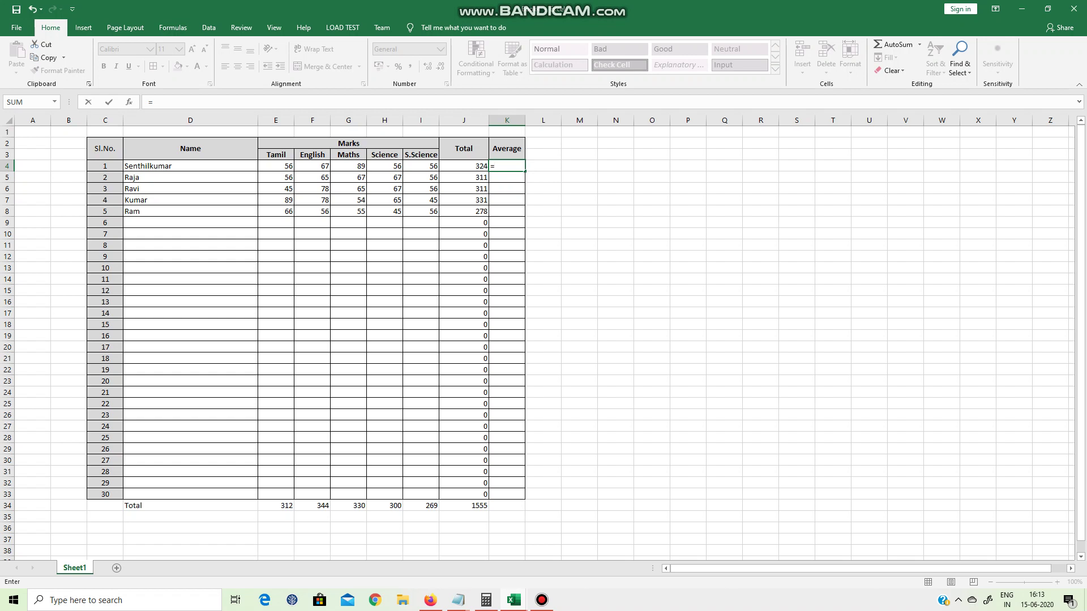
pyautogui.press('Left')
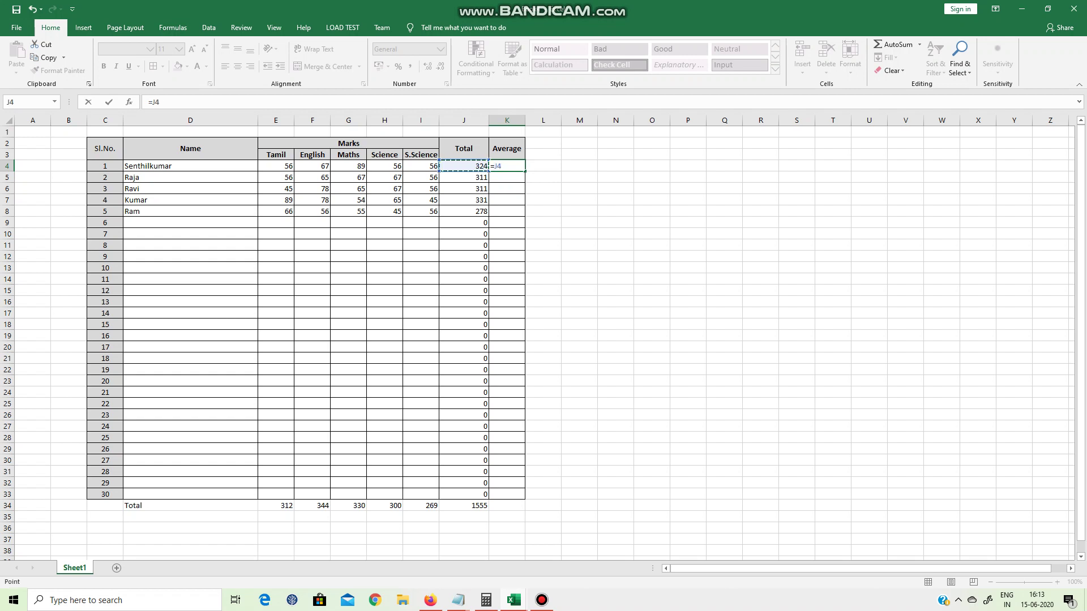
pyautogui.write('/5')
pyautogui.press('Return')
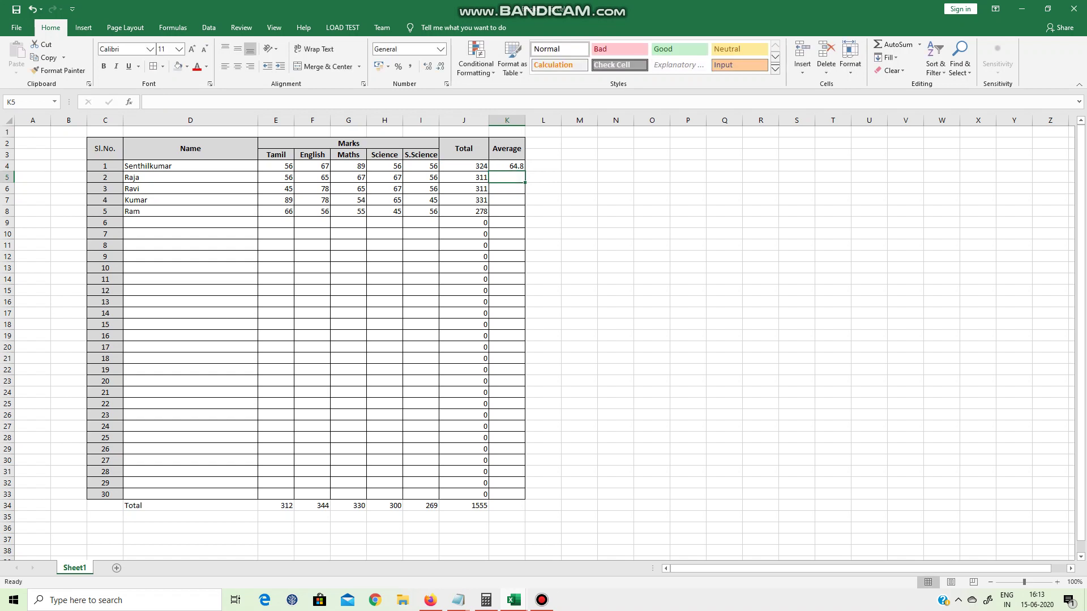
# Step: Fill the average formula from K4 down to K33
pyautogui.click(506, 166)
pyautogui.moveTo(525, 172); pyautogui.dragTo(526, 497)
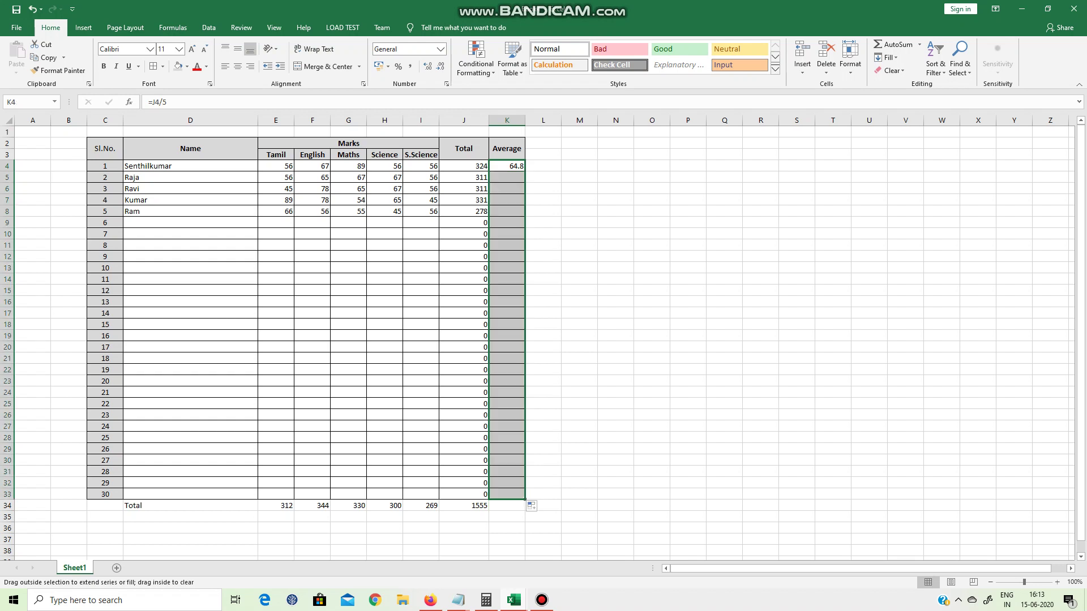
pyautogui.click(616, 415)
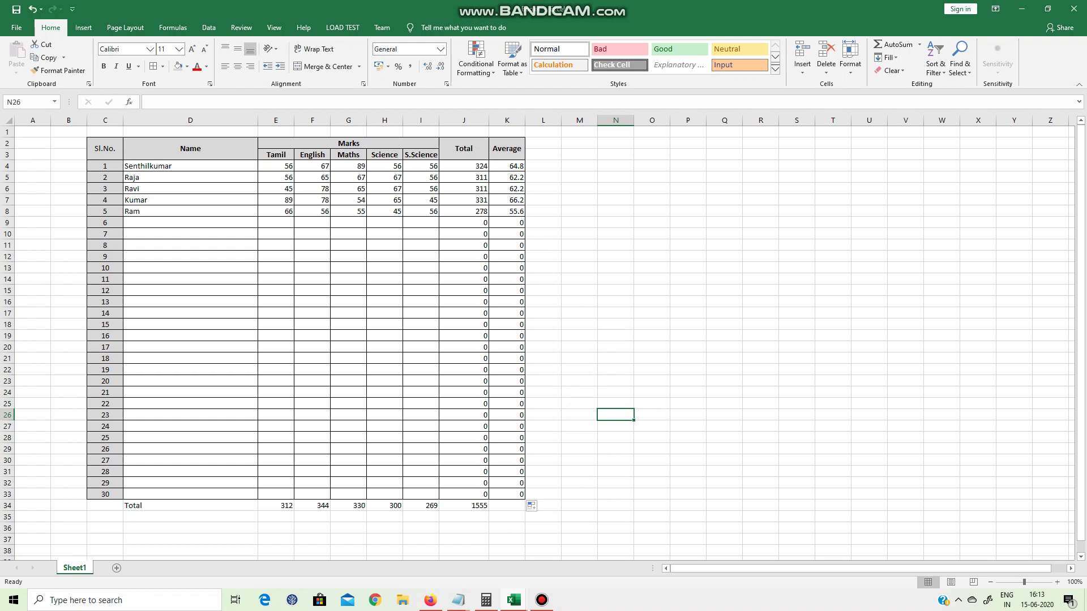
# Step: Increase the height of row 4 slightly and apply the same taller height to all student rows 4 to 33
pyautogui.moveTo(7, 172); pyautogui.dragTo(7, 176)
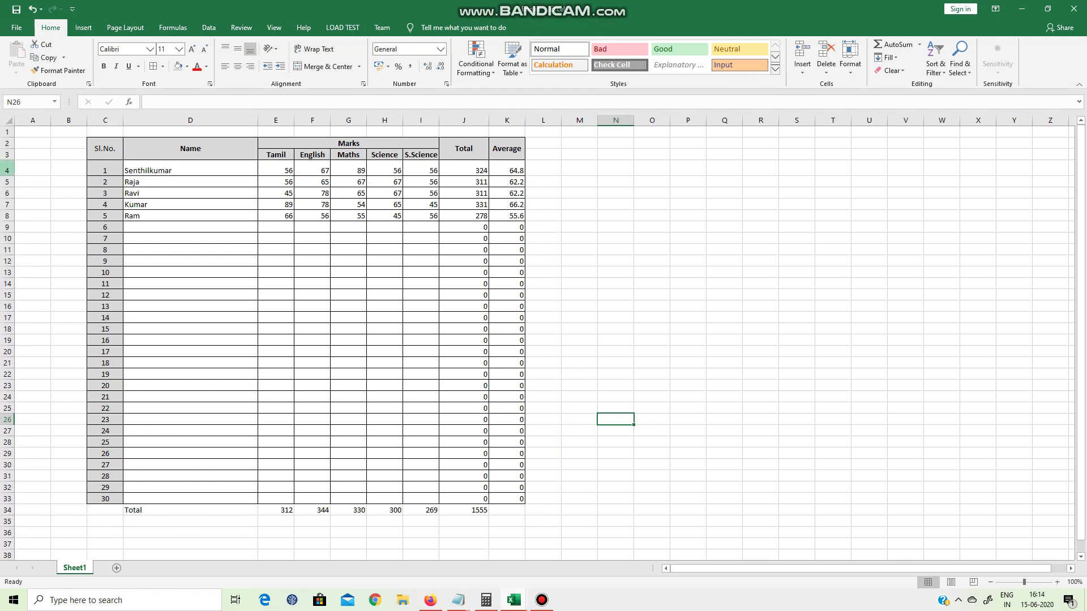
pyautogui.moveTo(7, 171); pyautogui.dragTo(7, 329)
pyautogui.click(32, 168)
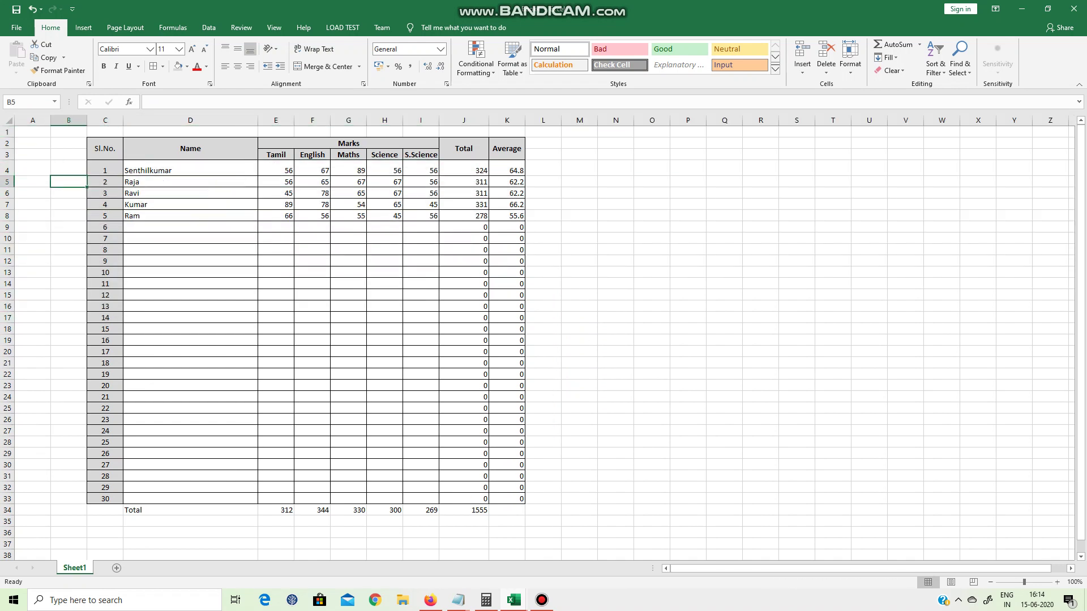
pyautogui.moveTo(7, 171); pyautogui.dragTo(7, 503)
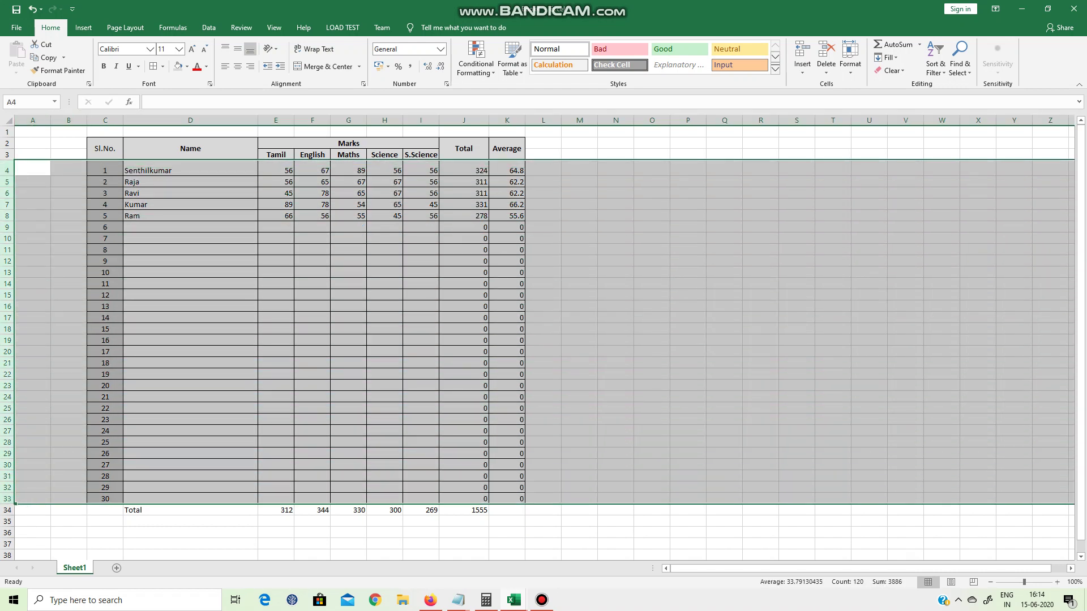
pyautogui.moveTo(7, 176); pyautogui.dragTo(7, 176)
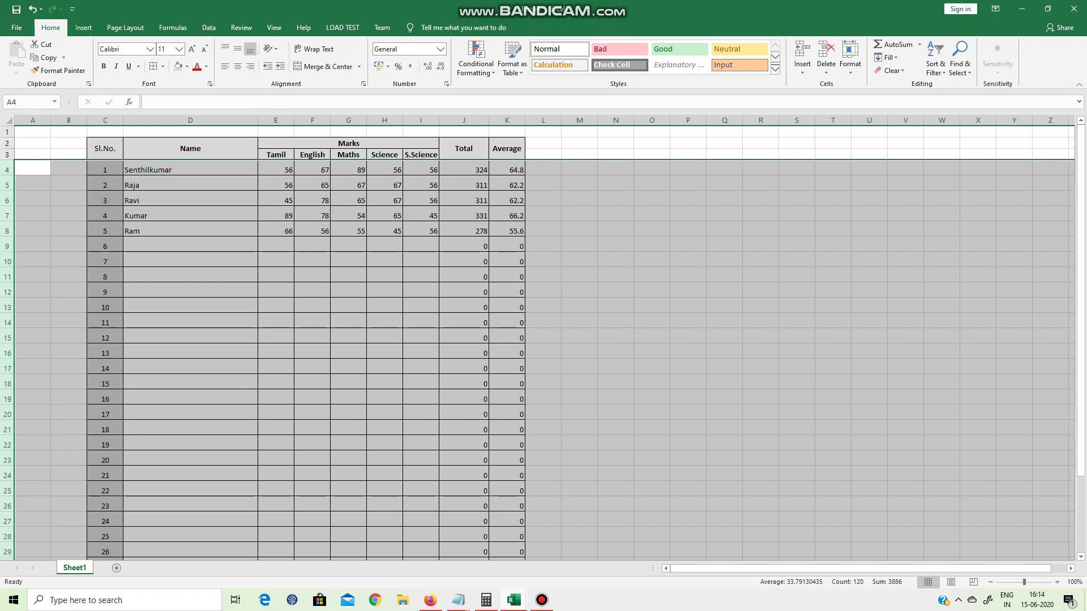
pyautogui.scroll(-4, 538, 340)
pyautogui.scroll(4, 538, 340)
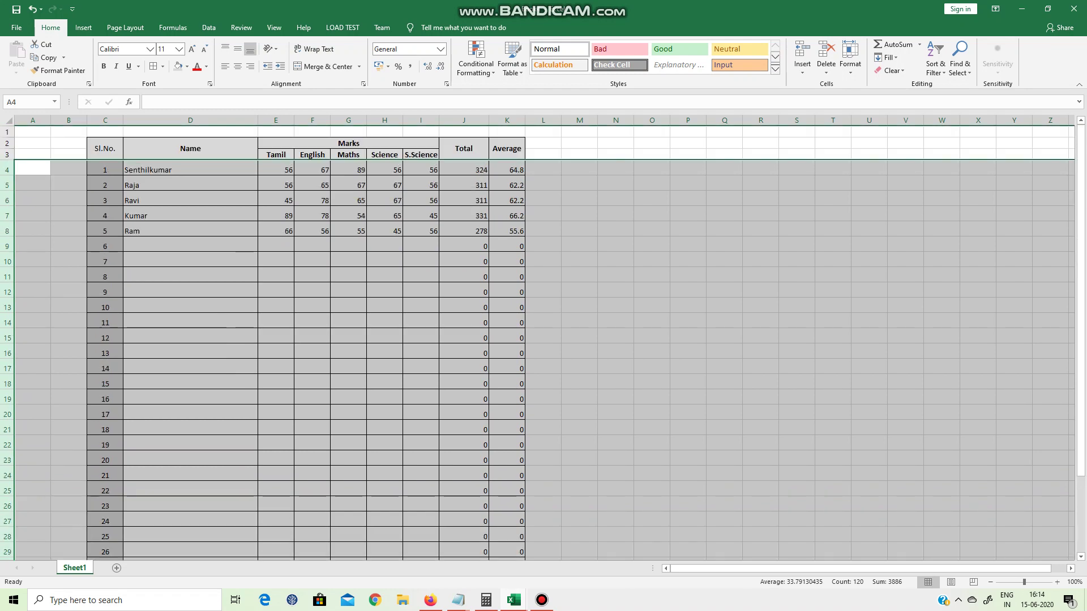
pyautogui.click(615, 381)
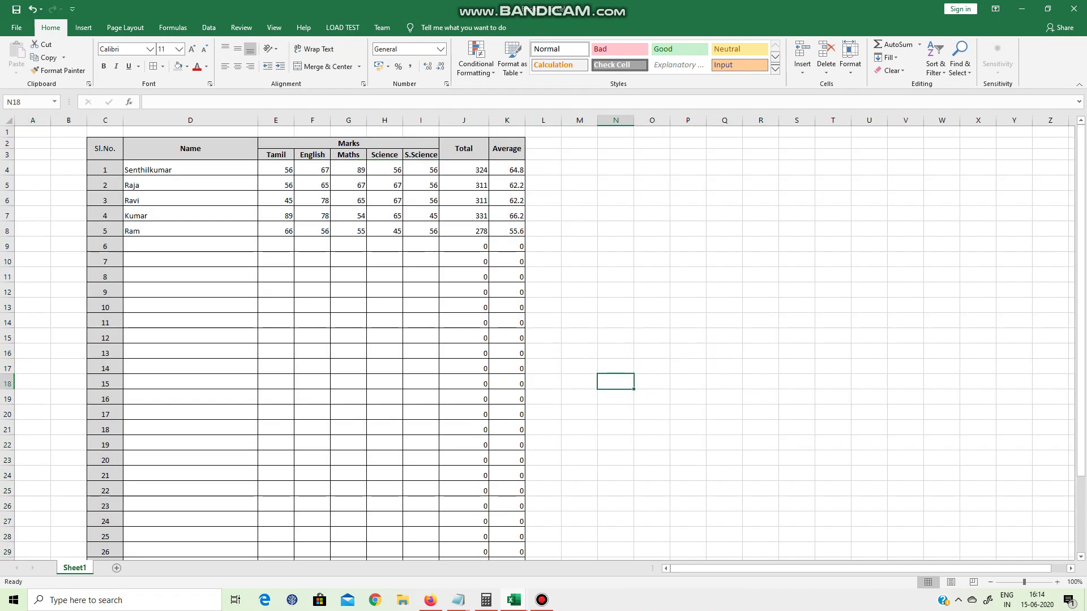
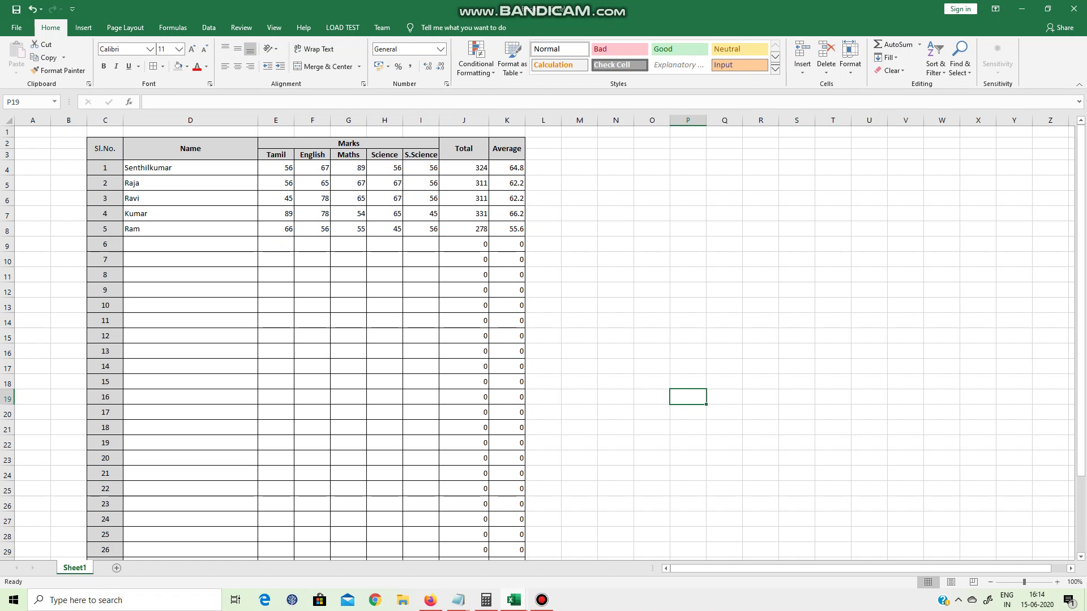
# Step: Set the font size of the heading cells C2:K3 to 12 and auto-fit the S.Science column's width
pyautogui.click(190, 229)
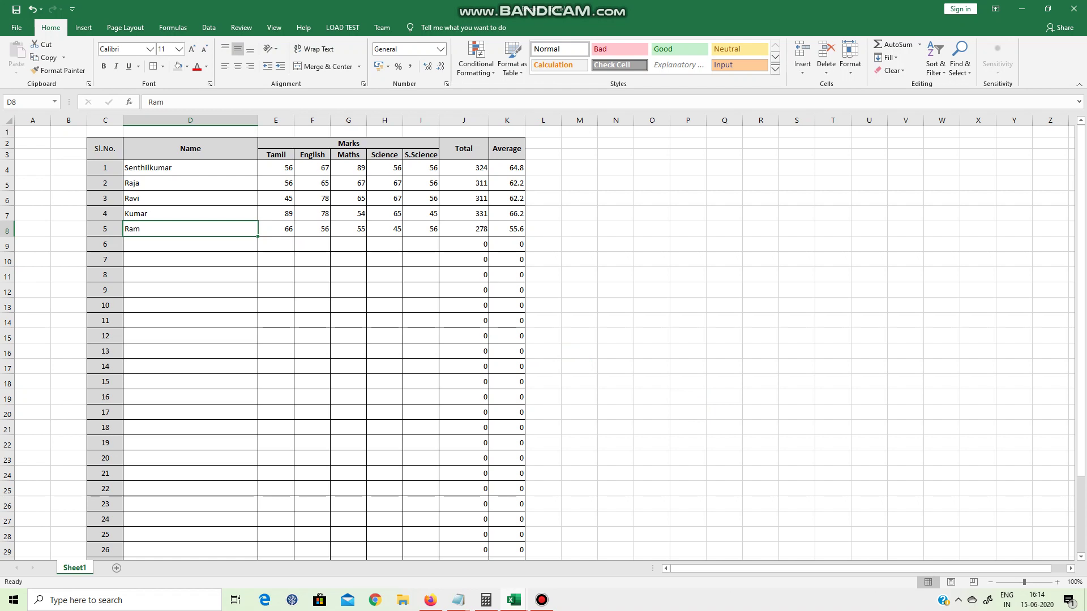
pyautogui.click(190, 259)
pyautogui.moveTo(105, 148); pyautogui.dragTo(507, 150)
pyautogui.click(179, 49)
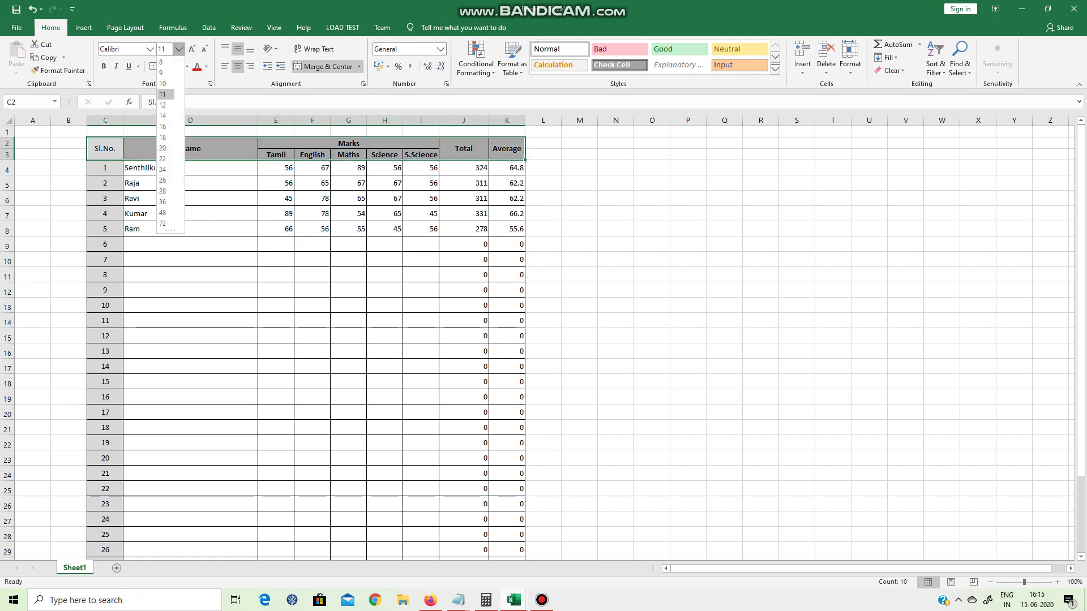
pyautogui.click(166, 109)
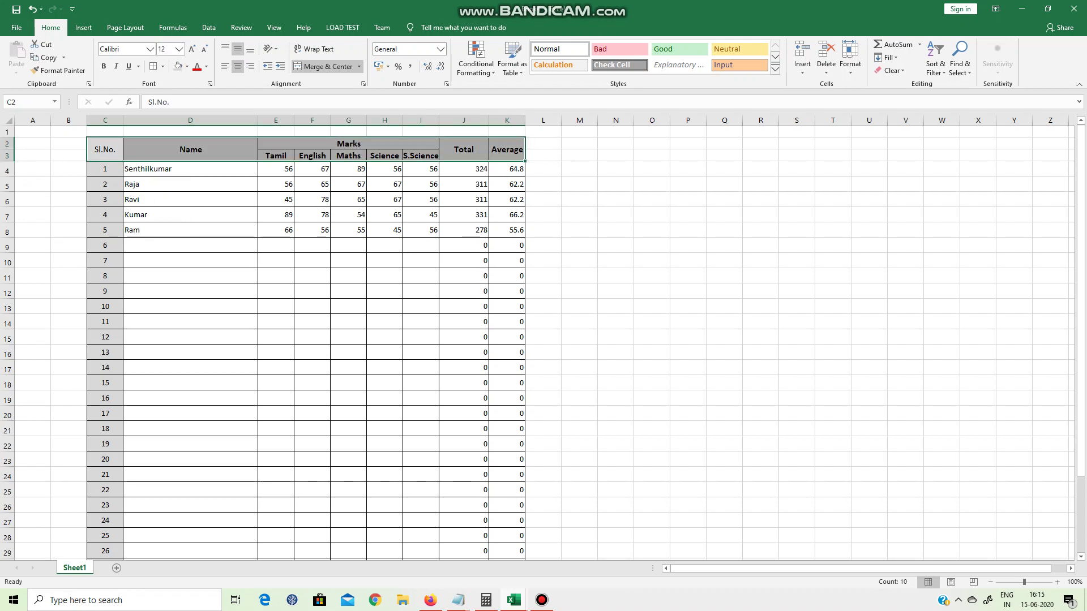
pyautogui.doubleClick(440, 120)
pyautogui.click(467, 306)
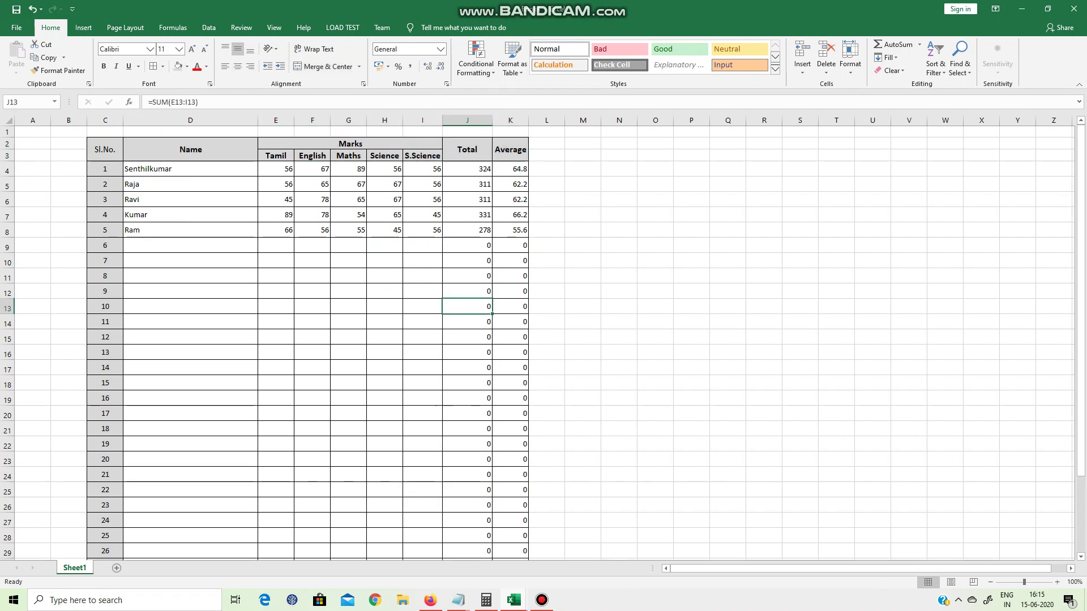
# Step: Narrow the Name column and auto-fit it to its contents
pyautogui.moveTo(258, 120); pyautogui.dragTo(166, 120)
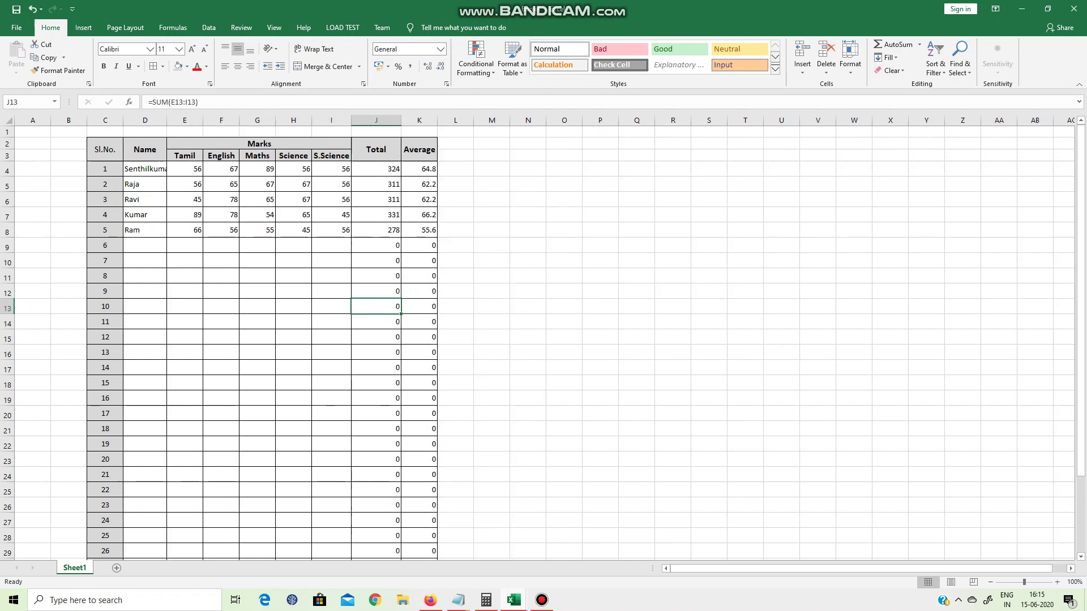
pyautogui.doubleClick(166, 120)
pyautogui.click(166, 120)
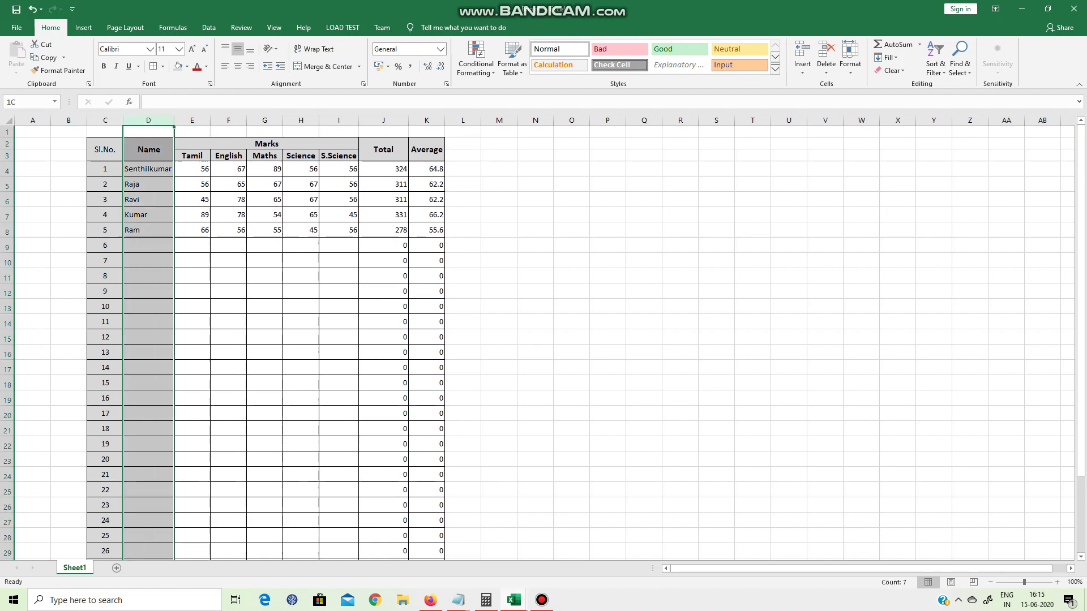
pyautogui.click(149, 230)
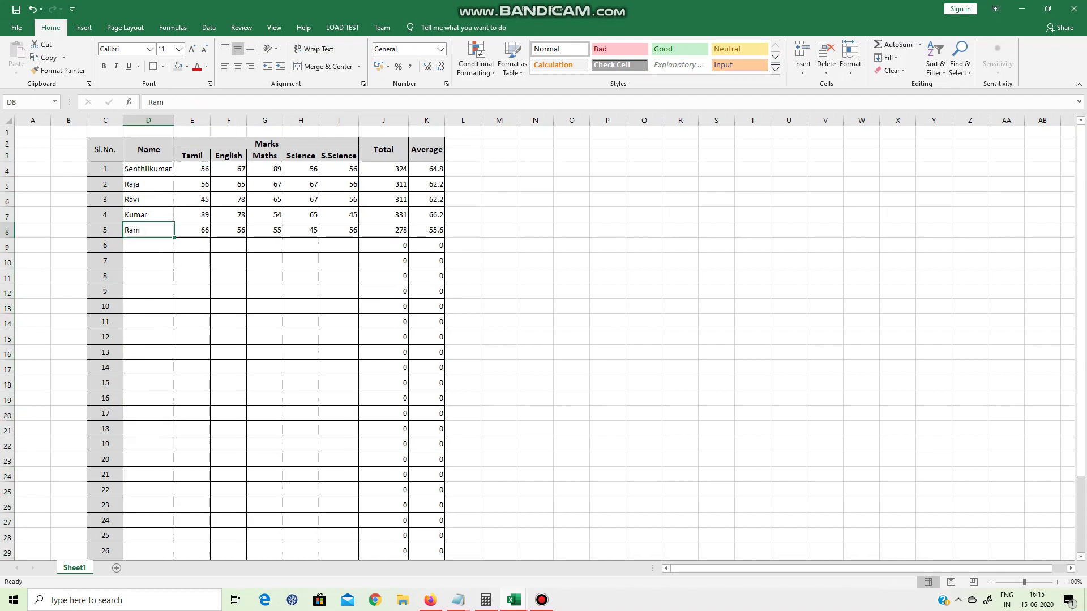
# Step: Widen the Name column well beyond its longest entry and auto-fit the Tamil column's width
pyautogui.moveTo(174, 120); pyautogui.dragTo(250, 120)
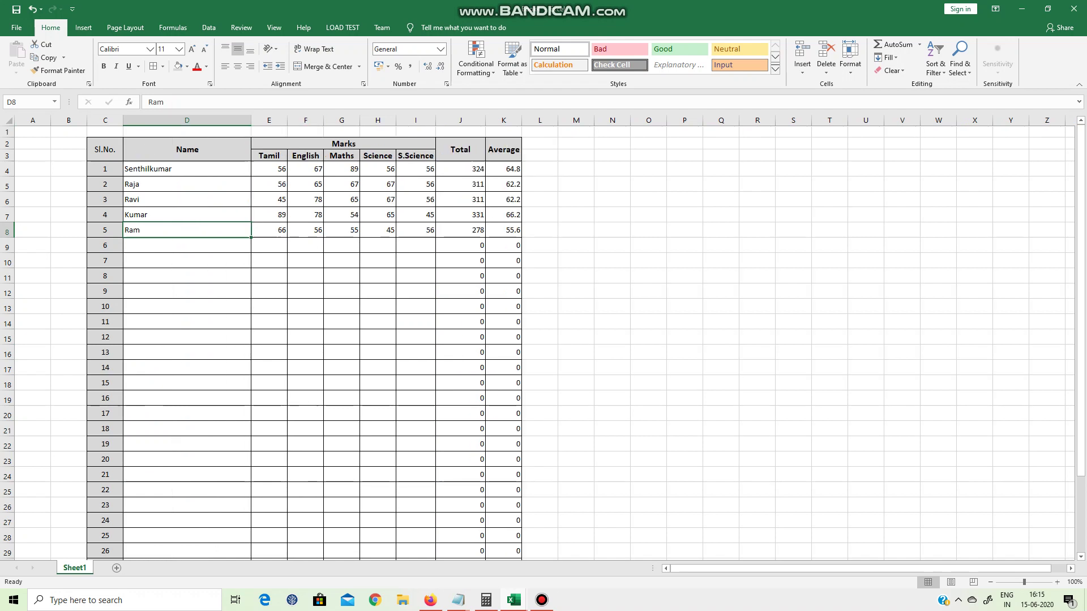
pyautogui.doubleClick(288, 120)
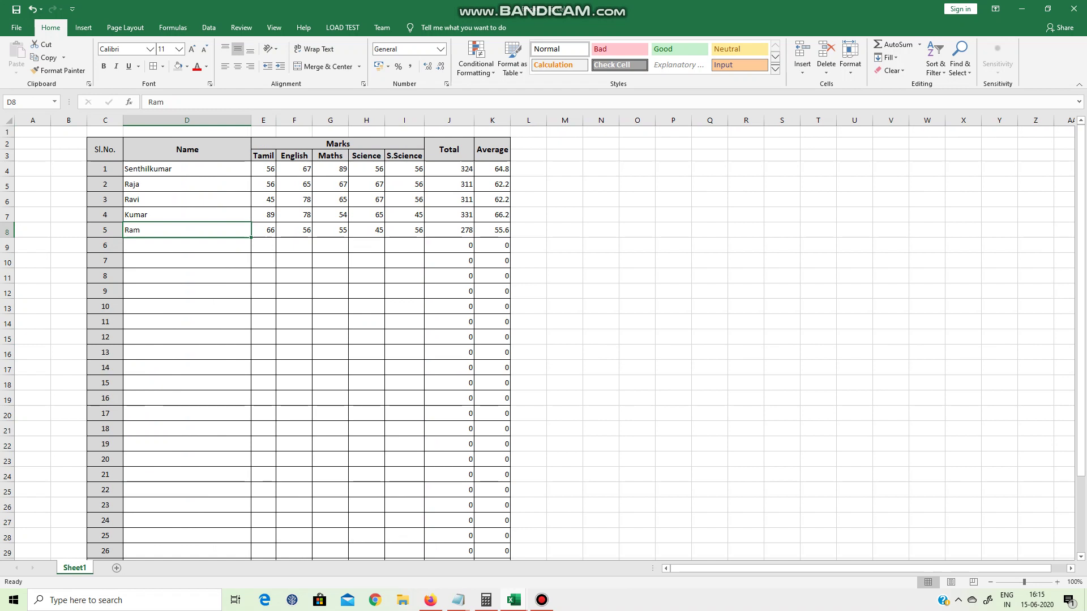
# Step: Rotate the text of the Sl.No. heading cell to an orientation of 90 degrees
pyautogui.click(105, 149)
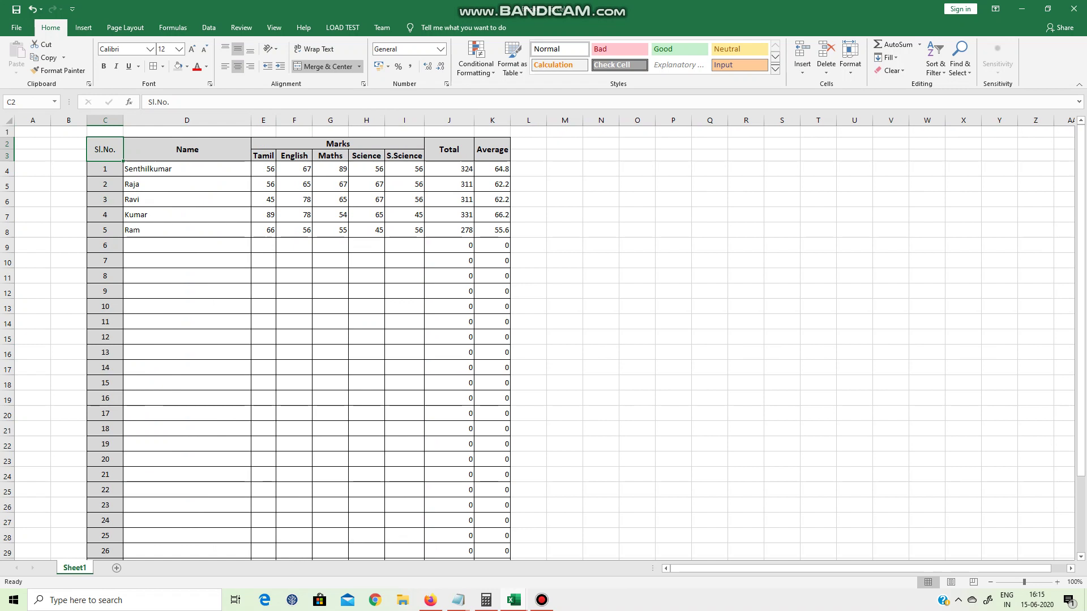
pyautogui.rightClick(113, 156)
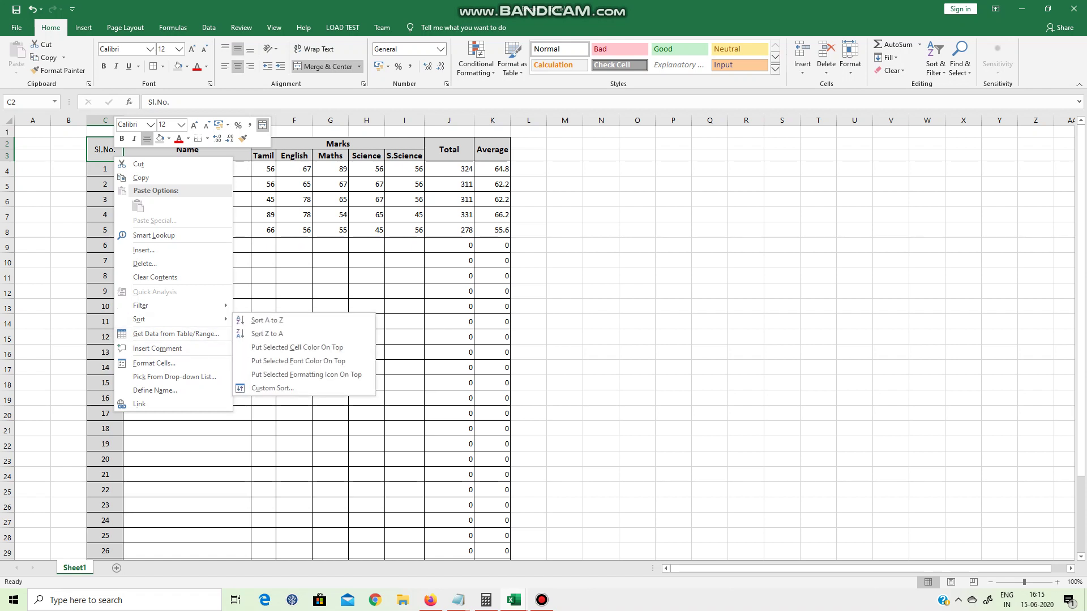
pyautogui.click(154, 363)
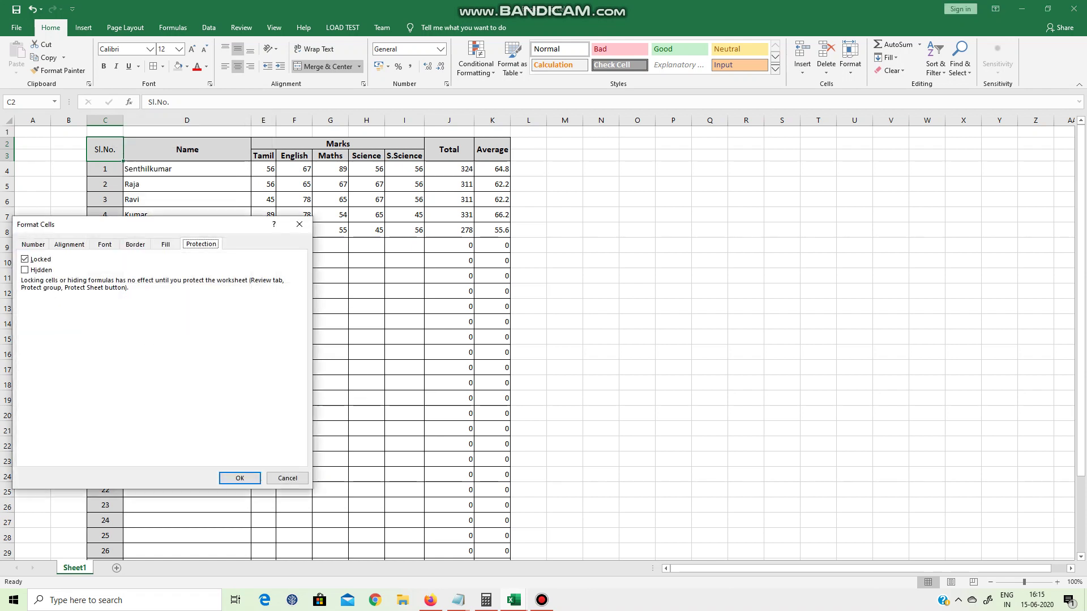
pyautogui.click(166, 245)
pyautogui.hotkey('ctrl', 'shift', 'Tab')
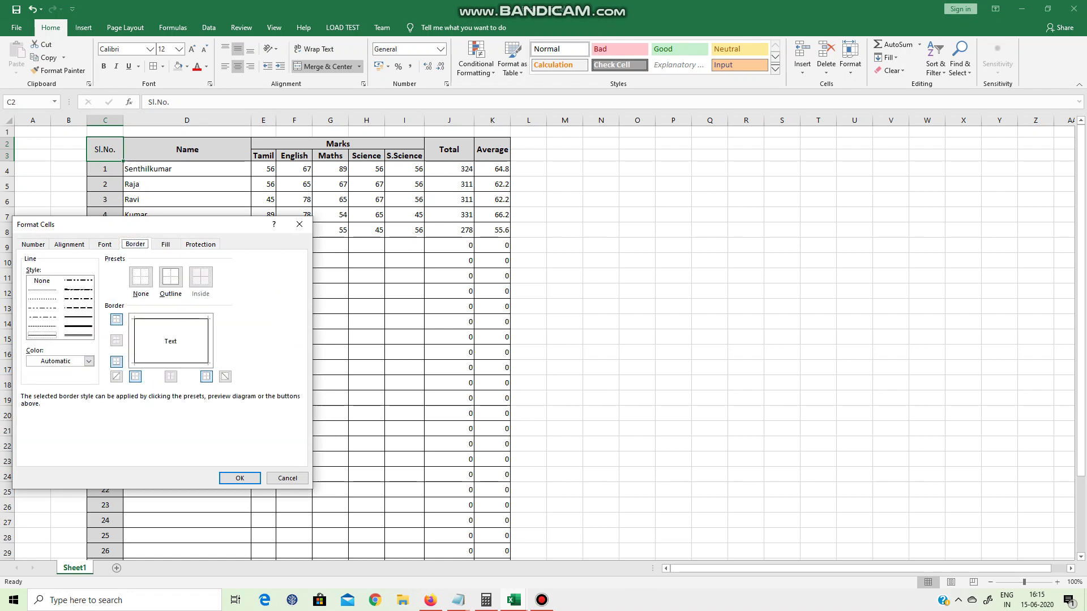
pyautogui.hotkey('ctrl', 'shift', 'Tab')
pyautogui.hotkey('ctrl', 'shift', 'Tab')
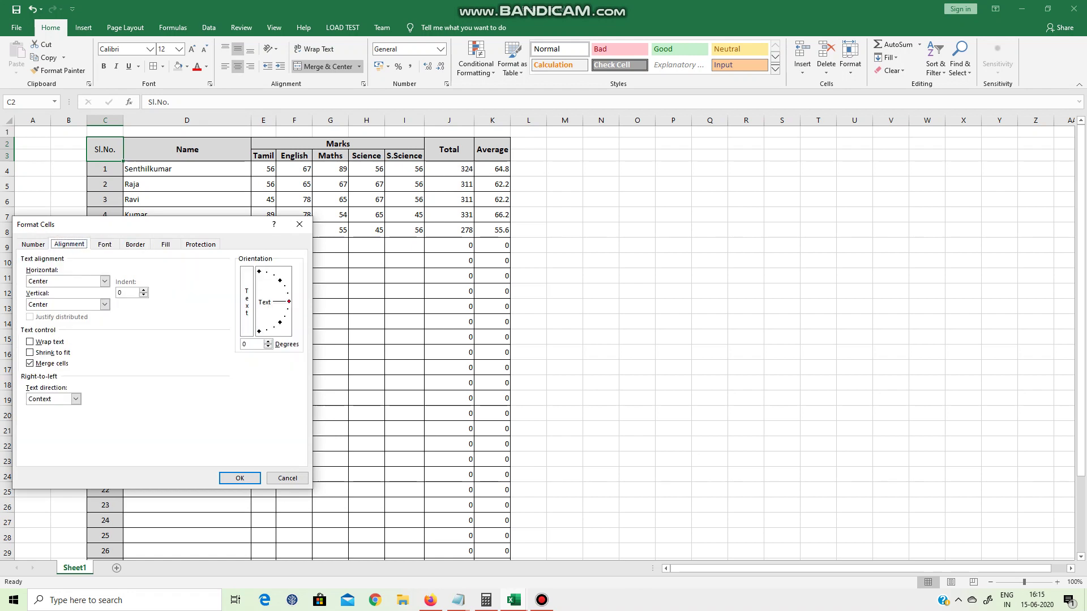
pyautogui.moveTo(289, 302); pyautogui.dragTo(259, 272)
pyautogui.press('Return')
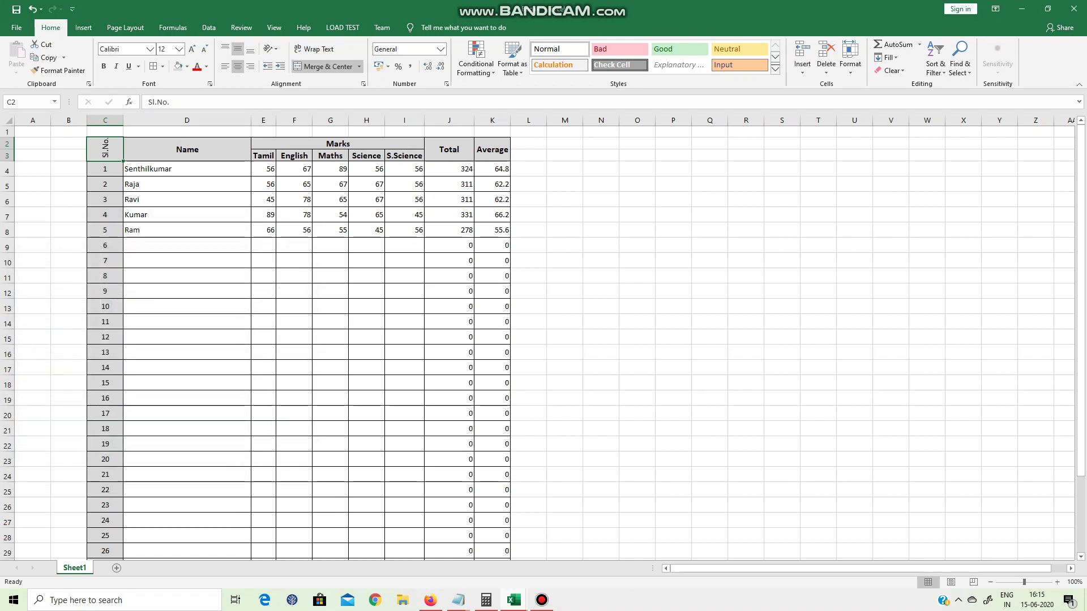
# Step: Set the Sl.No. heading's text orientation to -90 degrees so it reads downward
pyautogui.rightClick(115, 153)
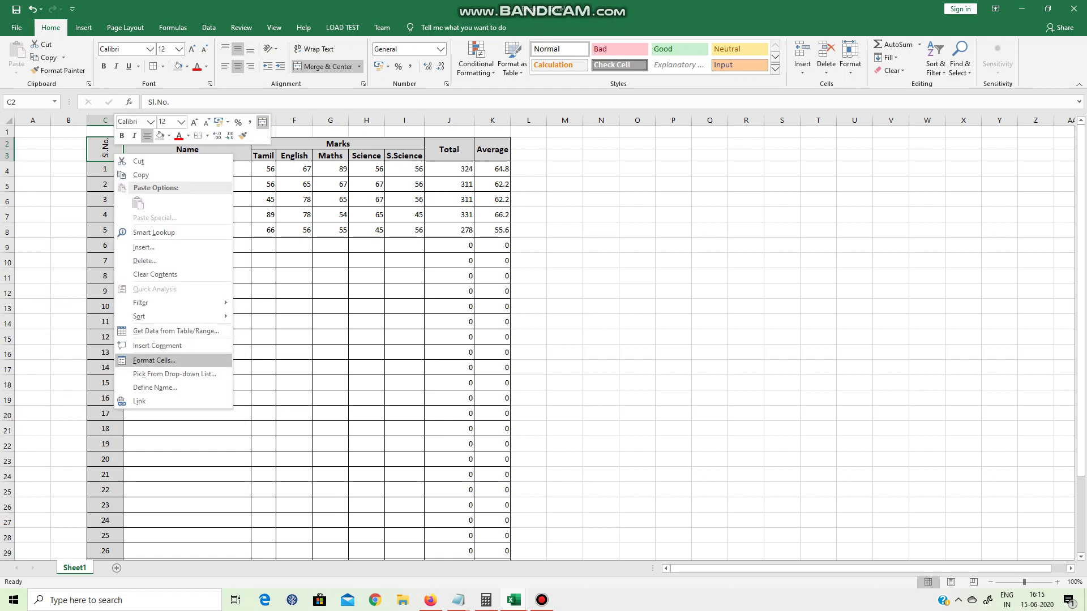
pyautogui.click(154, 360)
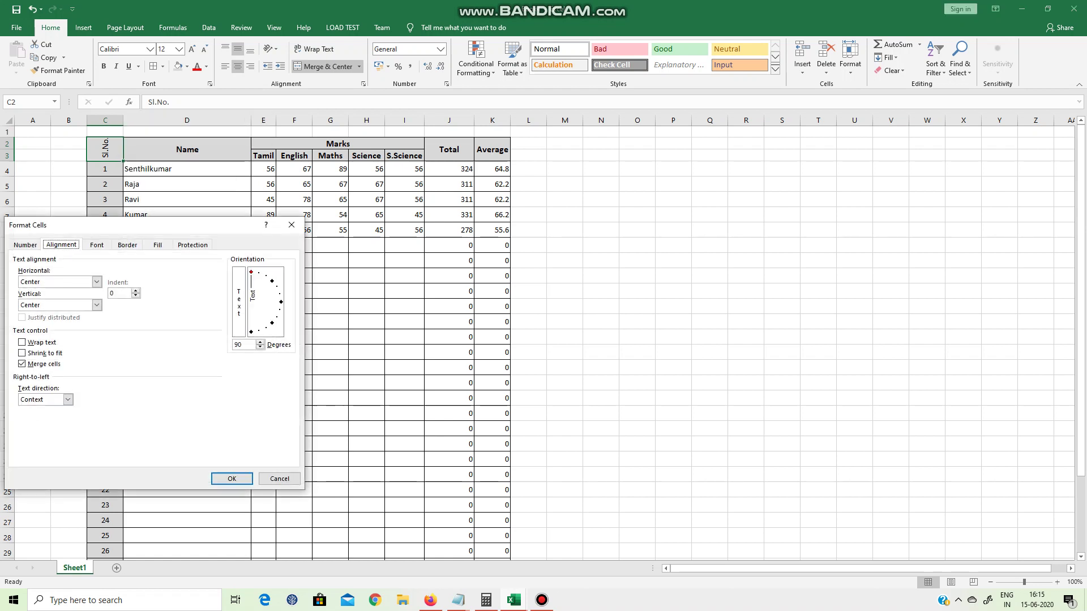
pyautogui.moveTo(252, 273); pyautogui.dragTo(251, 332)
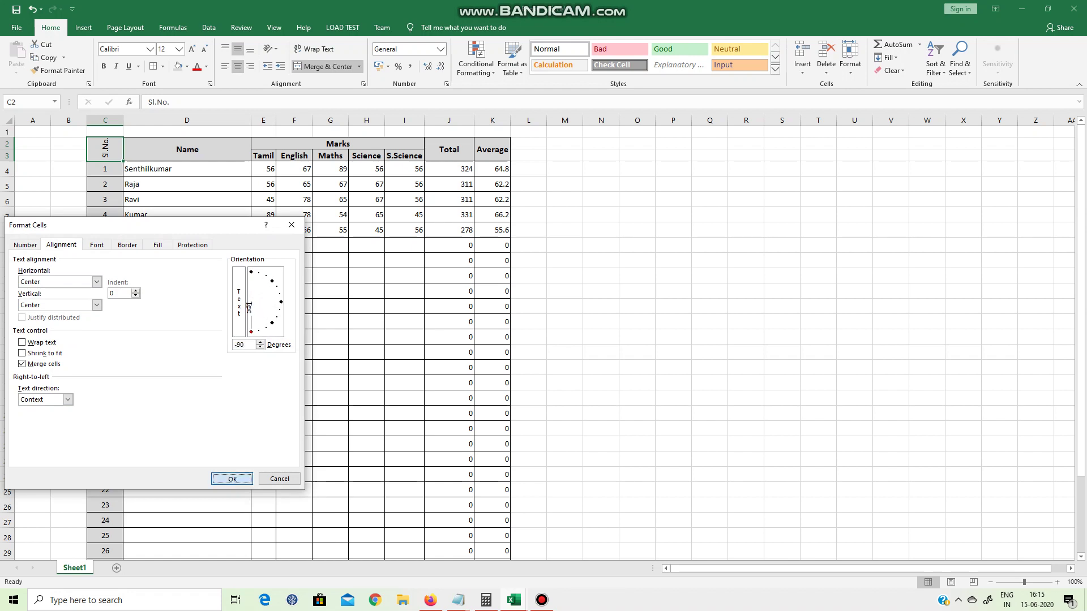
pyautogui.press('Return')
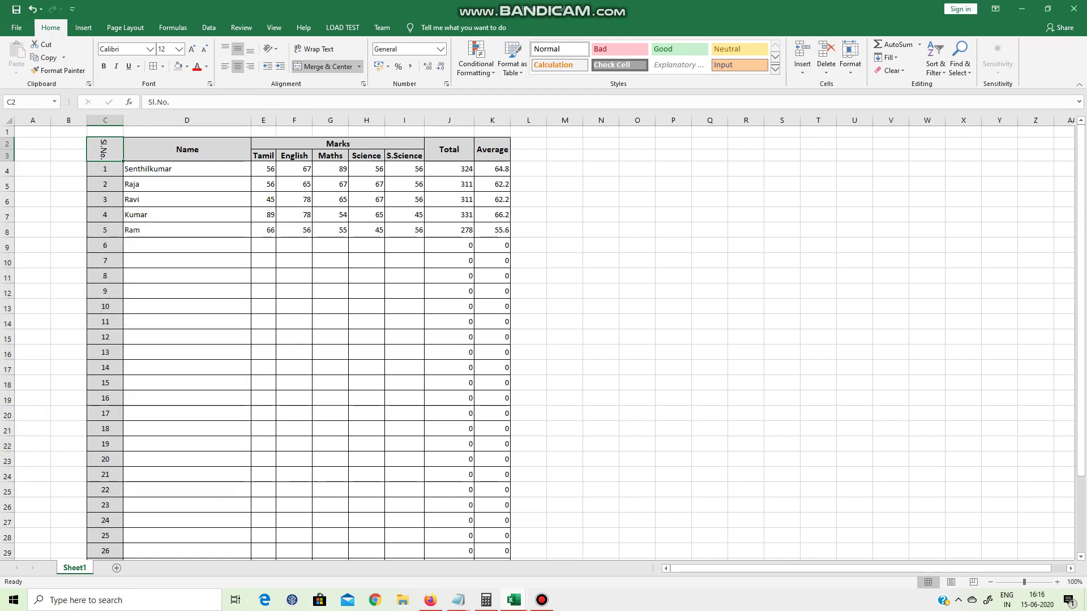
# Step: Auto-fit the Sl.No. column to its contents and widen it slightly
pyautogui.doubleClick(124, 120)
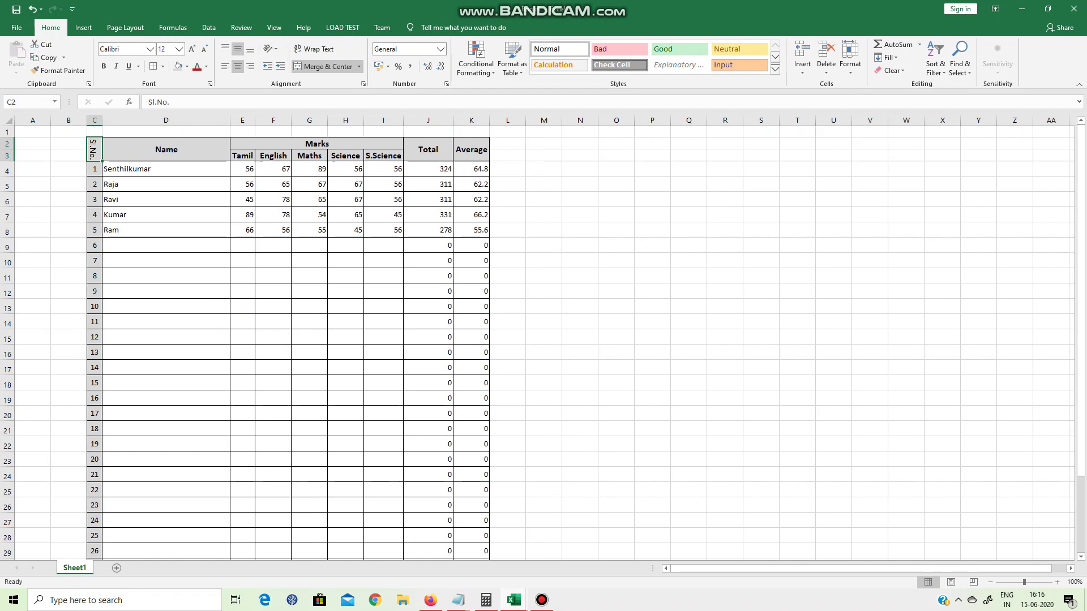
pyautogui.moveTo(102, 120); pyautogui.dragTo(113, 121)
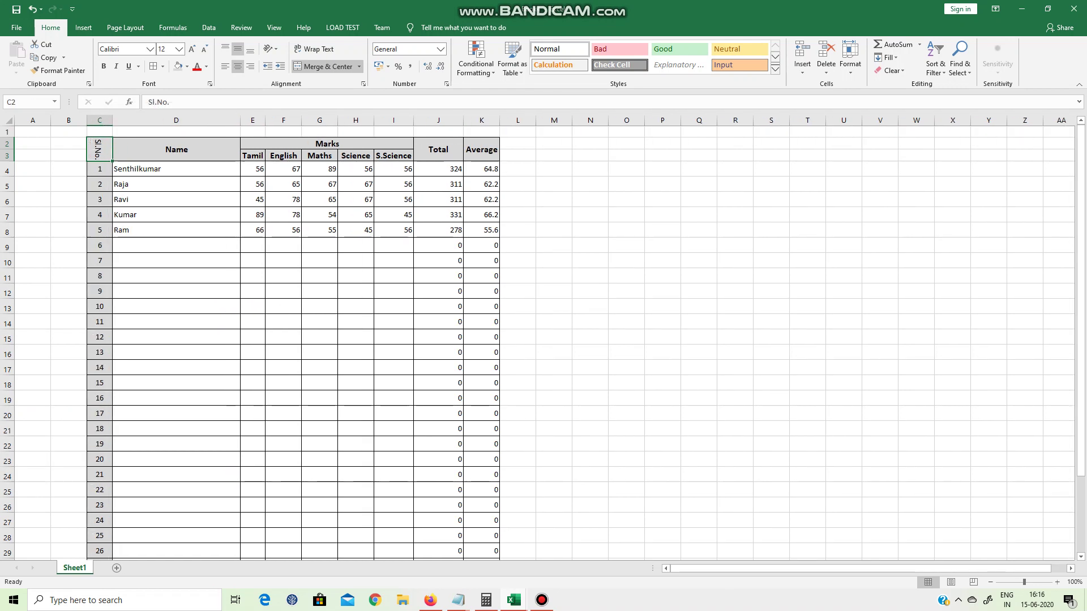
pyautogui.click(626, 215)
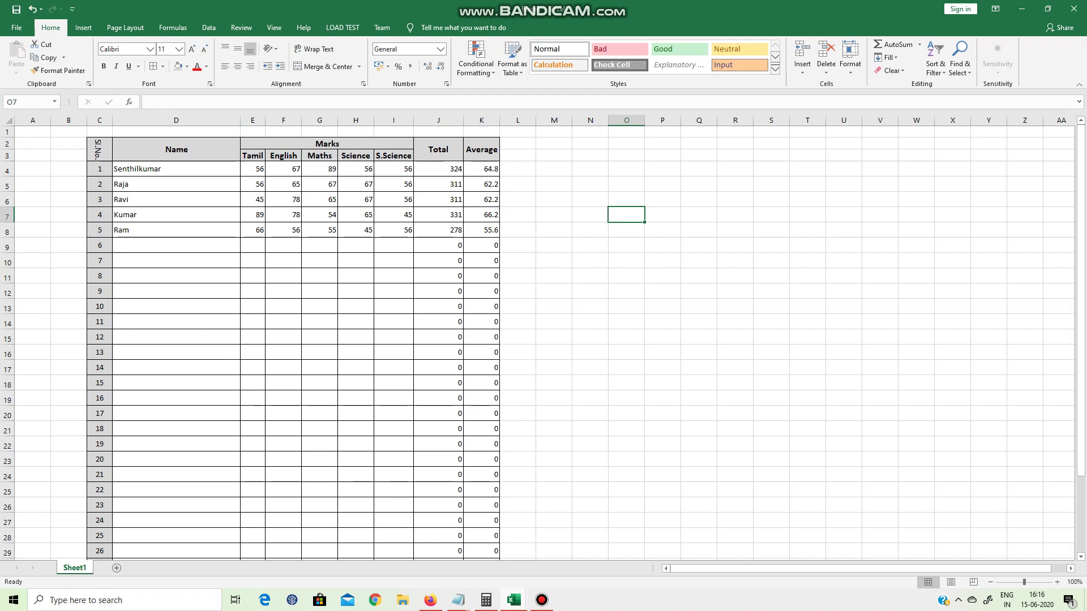
# Step: Delete the empty column B beside the Sl.No. column
pyautogui.click(69, 120)
pyautogui.rightClick(72, 120)
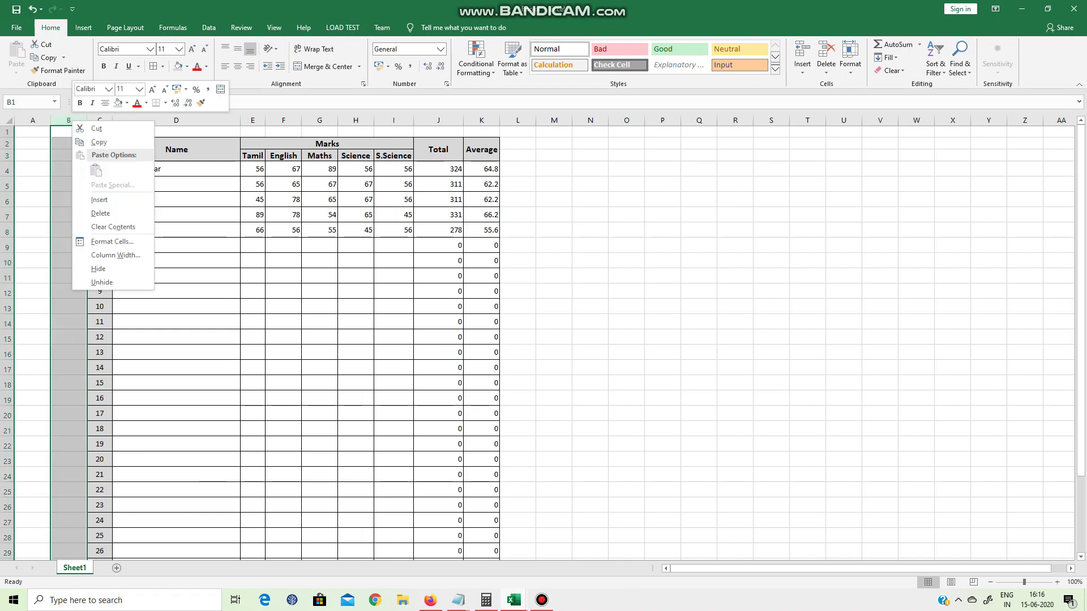
pyautogui.click(101, 213)
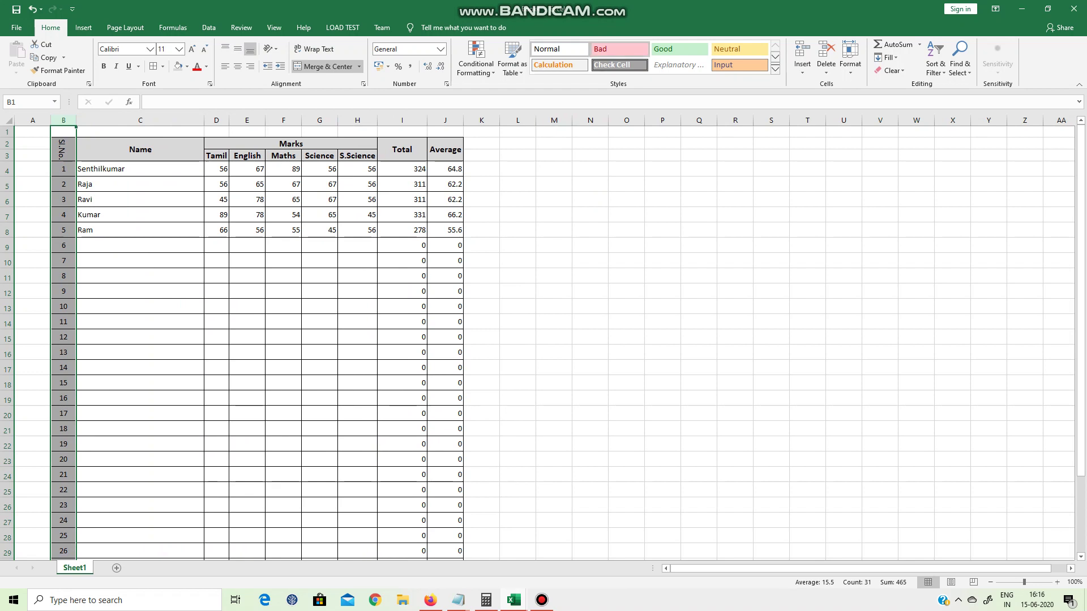
# Step: Try the Bad cell style on the whole Sl.No. column, undo it and deselect the column
pyautogui.click(600, 51)
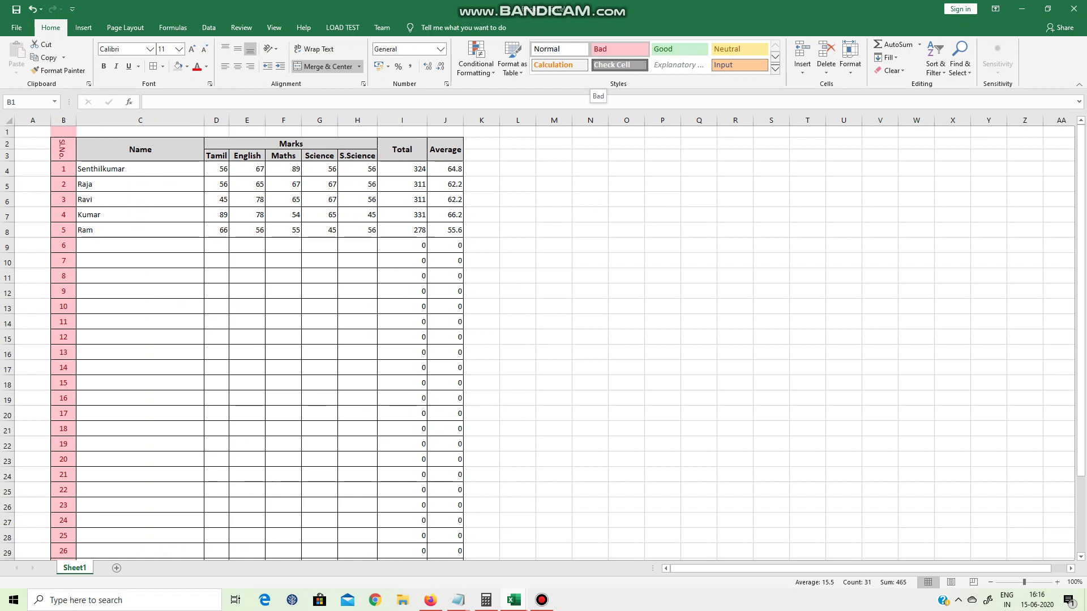
pyautogui.hotkey('ctrl', 'z')
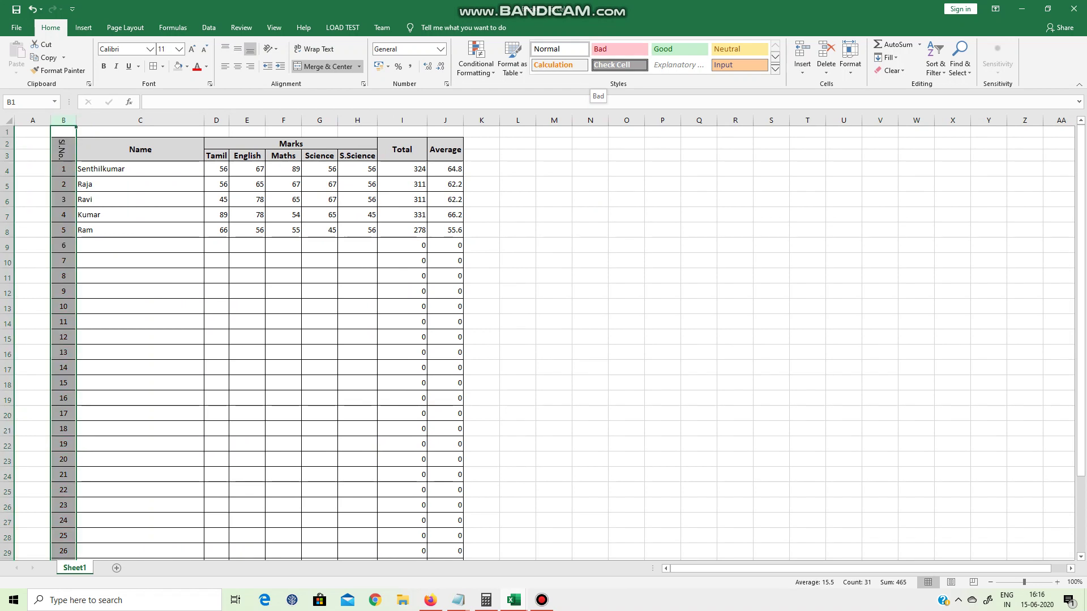
pyautogui.click(590, 306)
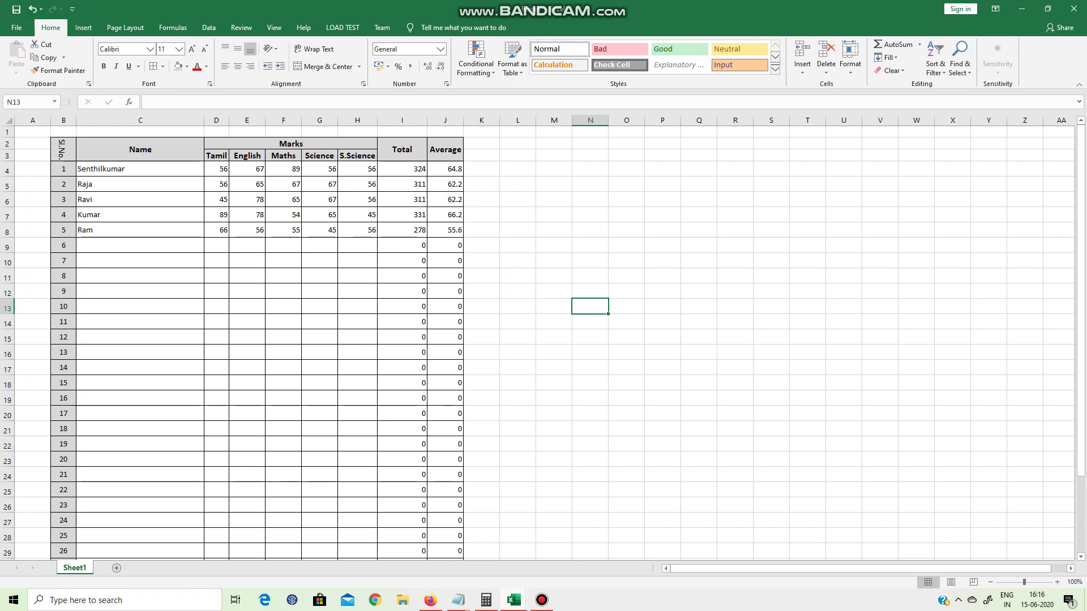
# Step: Add a filter to the Name column (column C) and deselect the column
pyautogui.click(140, 120)
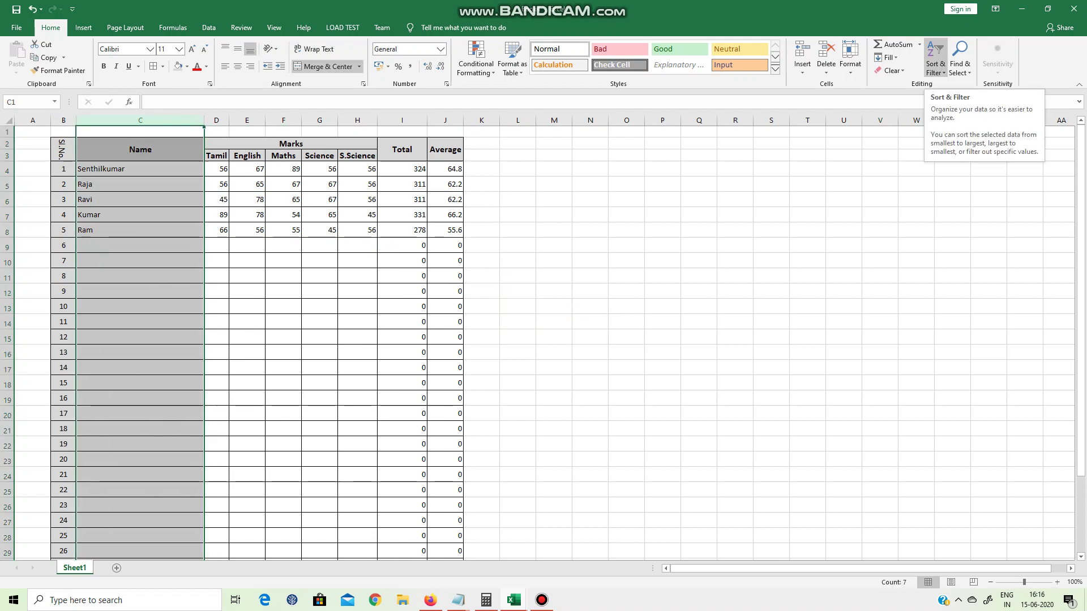
pyautogui.click(935, 62)
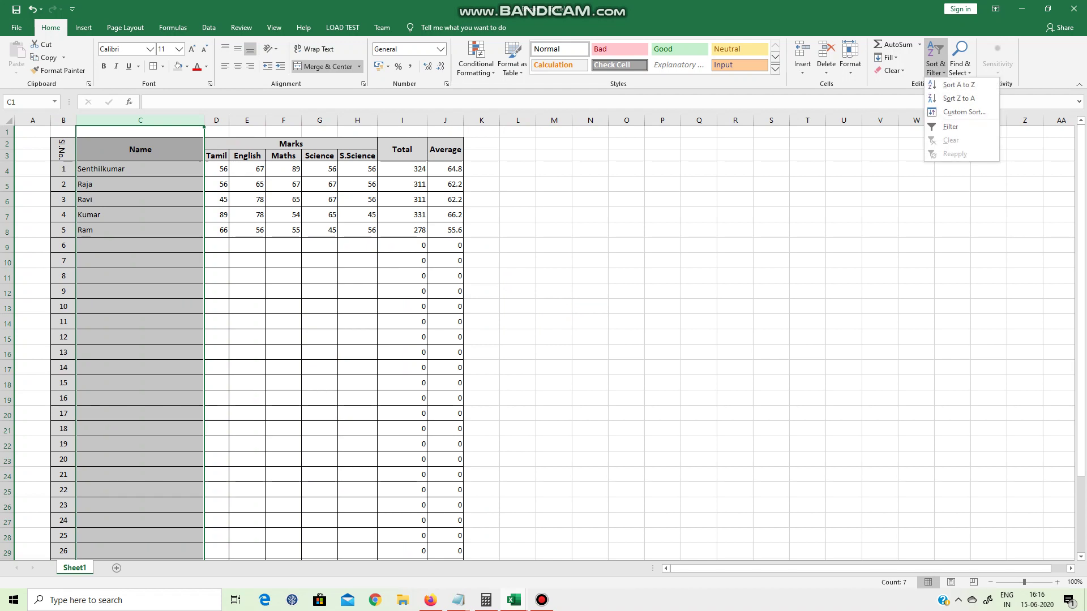
pyautogui.click(951, 126)
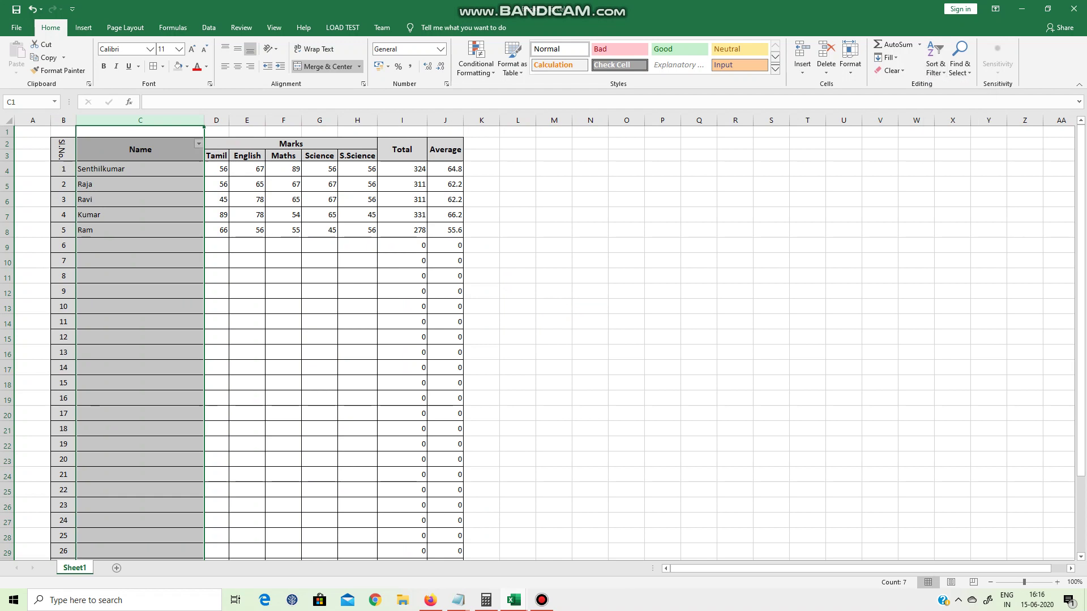
pyautogui.click(555, 307)
# Step: Filter the Name column to hide the first student's row, keeping all other entries and blanks
pyautogui.click(198, 144)
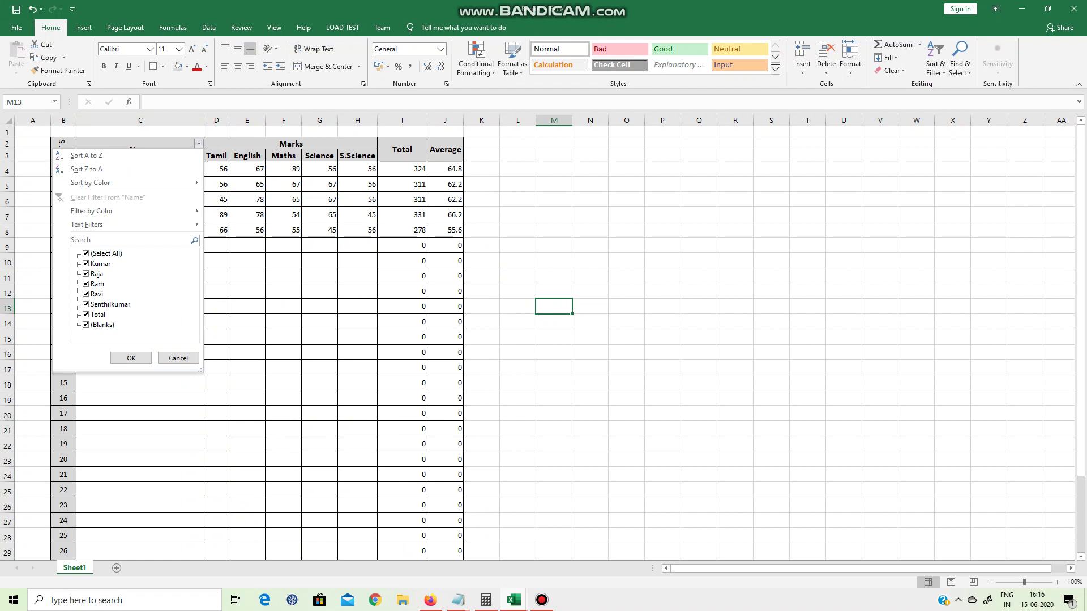
pyautogui.click(86, 304)
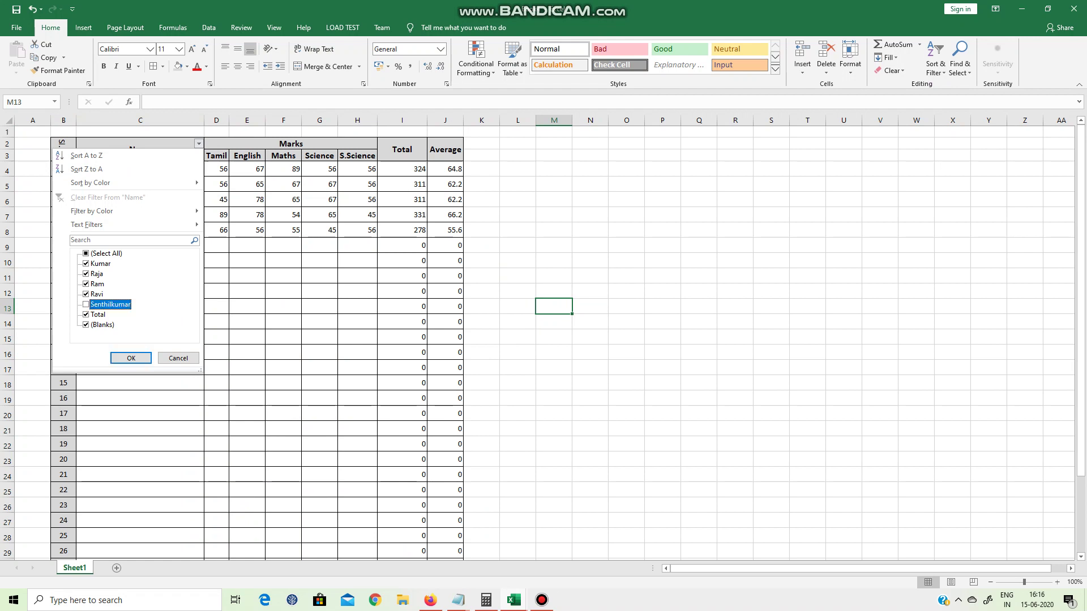
pyautogui.click(131, 358)
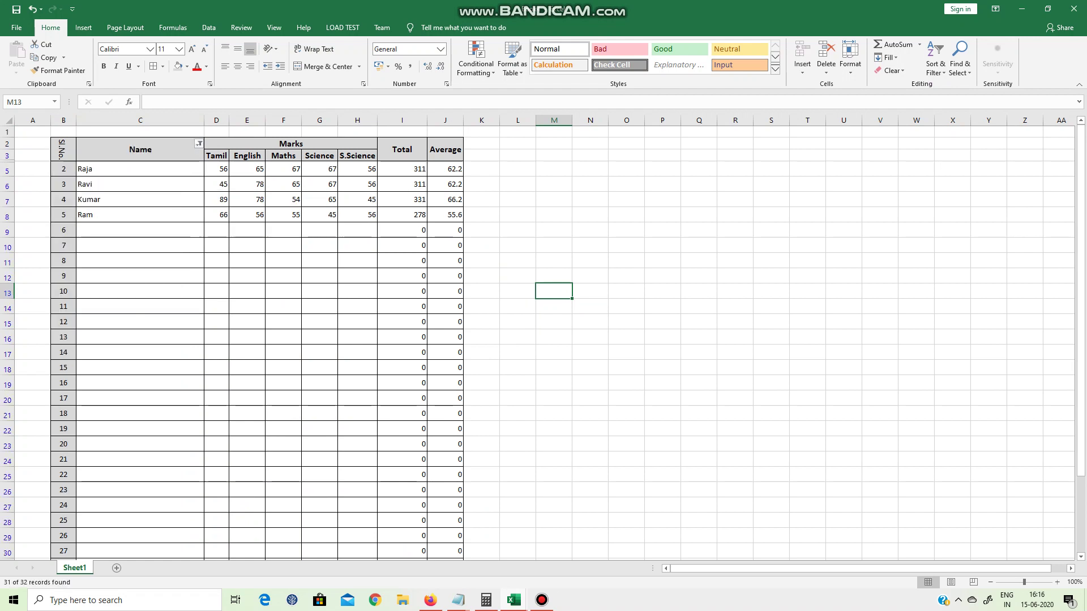
# Step: Change the Name filter so that only the student with Sl.No. 1 is shown
pyautogui.click(198, 144)
pyautogui.click(86, 305)
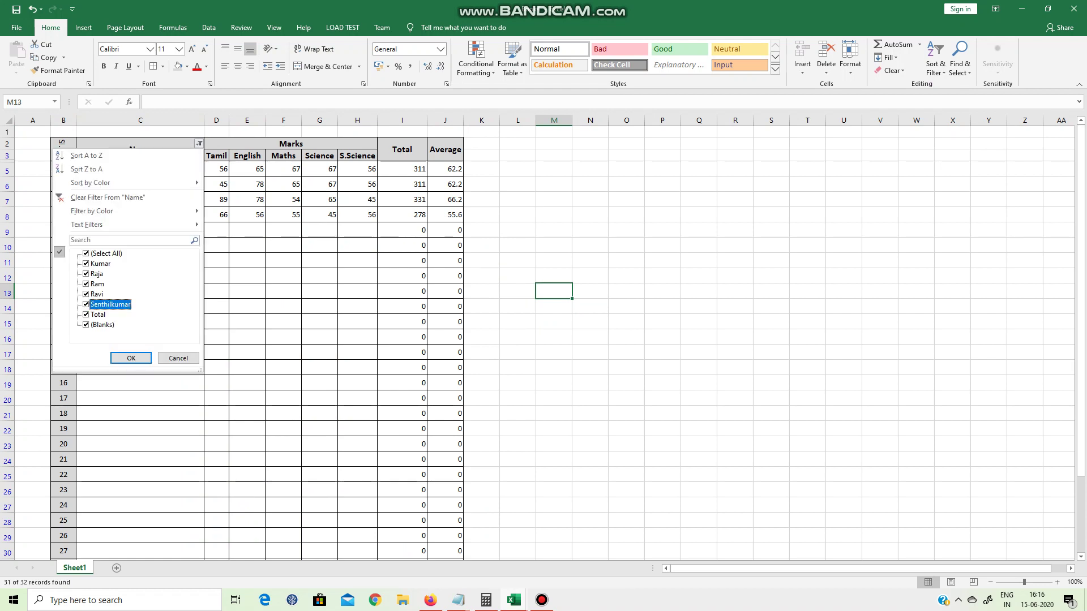
pyautogui.click(86, 253)
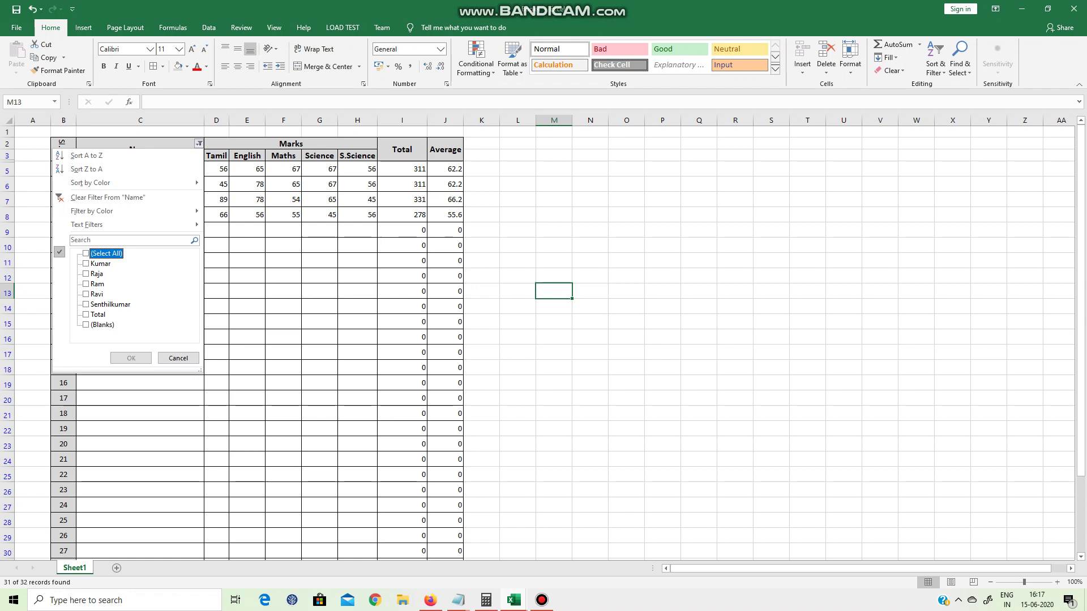
pyautogui.click(86, 305)
pyautogui.press('Return')
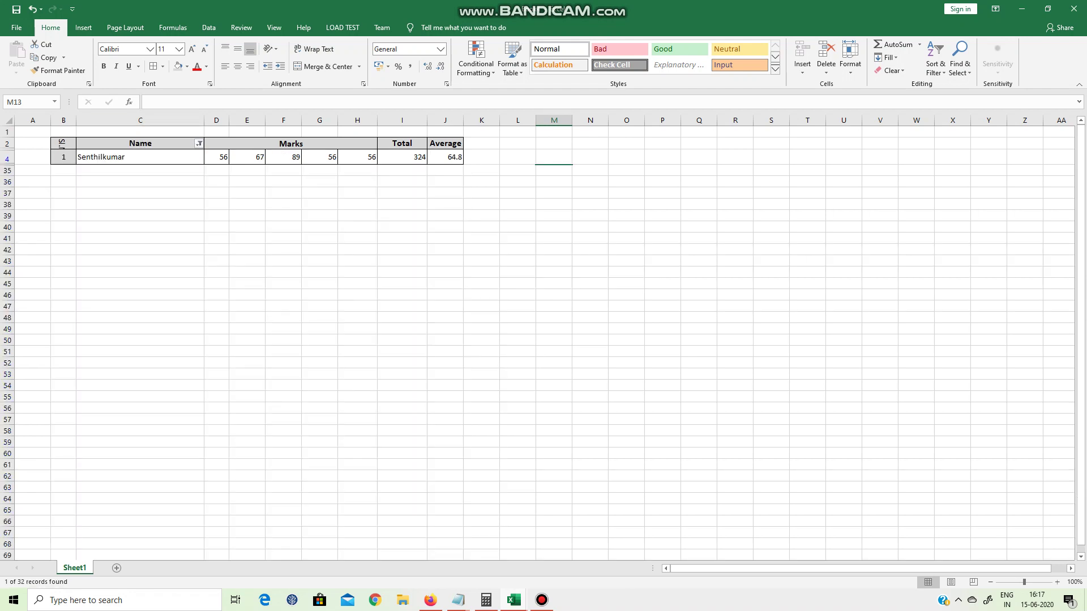
# Step: Reset the Name filter to include all entries so every row of the mark sheet is shown
pyautogui.click(200, 144)
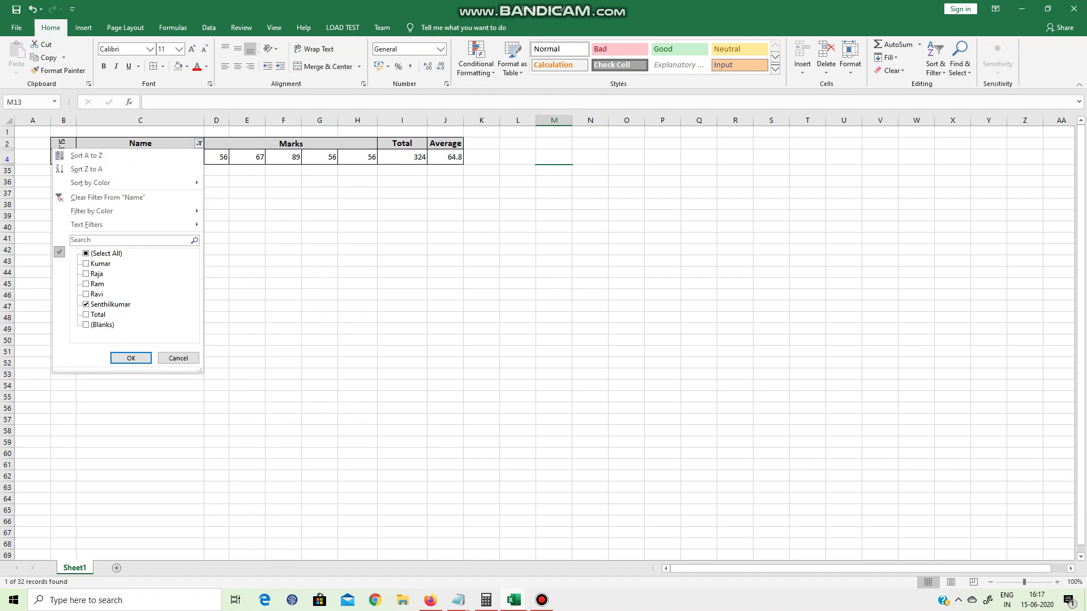
pyautogui.click(86, 253)
pyautogui.press('Return')
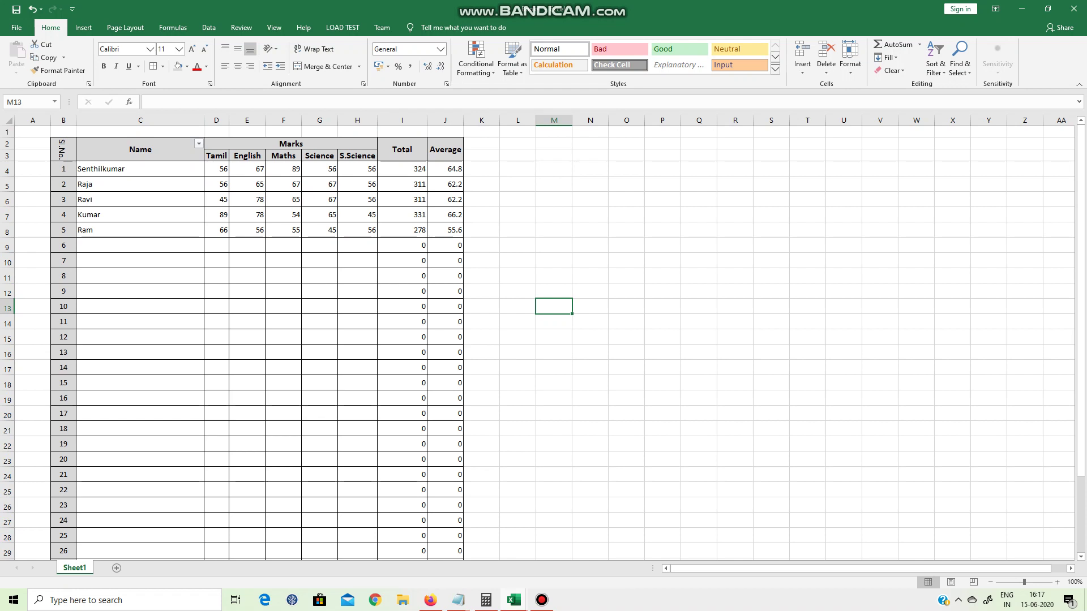
pyautogui.click(518, 307)
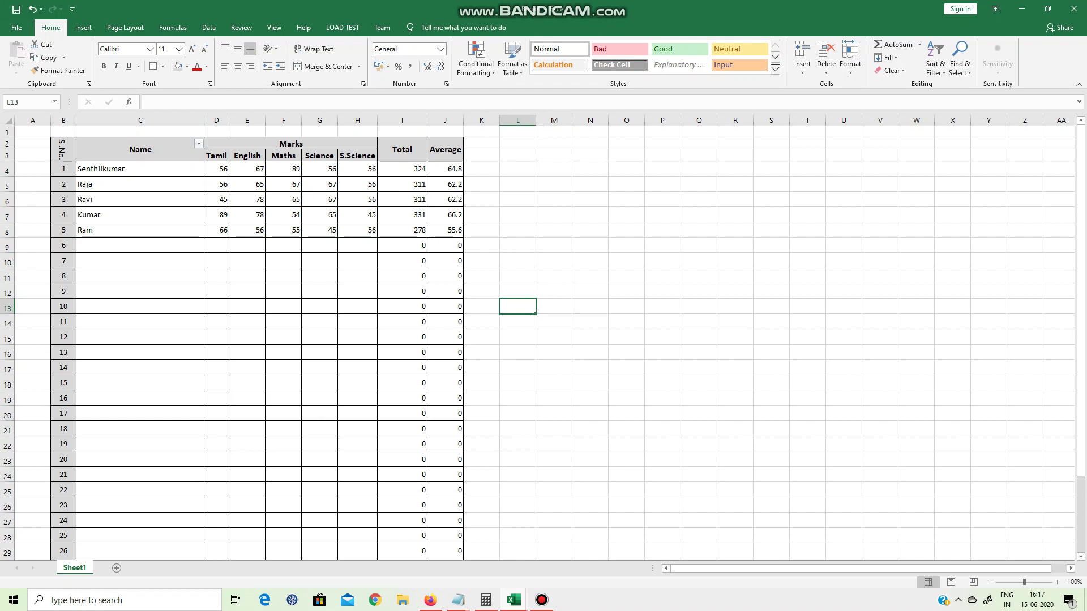
# Step: Select the fifth student's cells from the Tamil mark through the Total (D8:I8)
pyautogui.moveTo(216, 230); pyautogui.dragTo(403, 231)
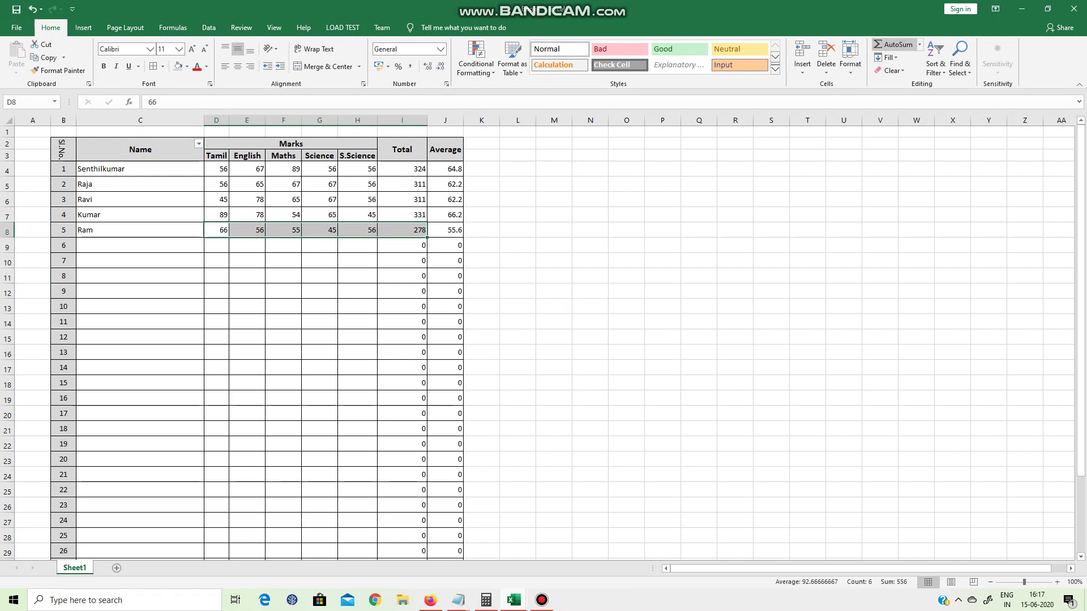